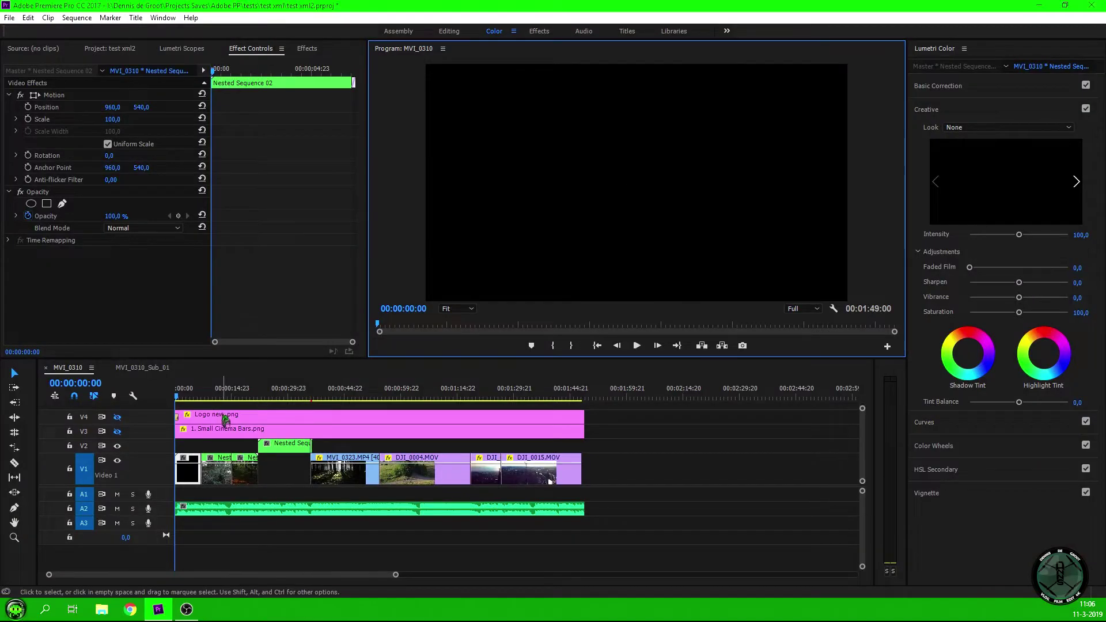
Mute audio track A2 and play back the transition from Nested Sequence 04 into MVI_0323.MP4
left_click_drag(198, 398, 415, 419)
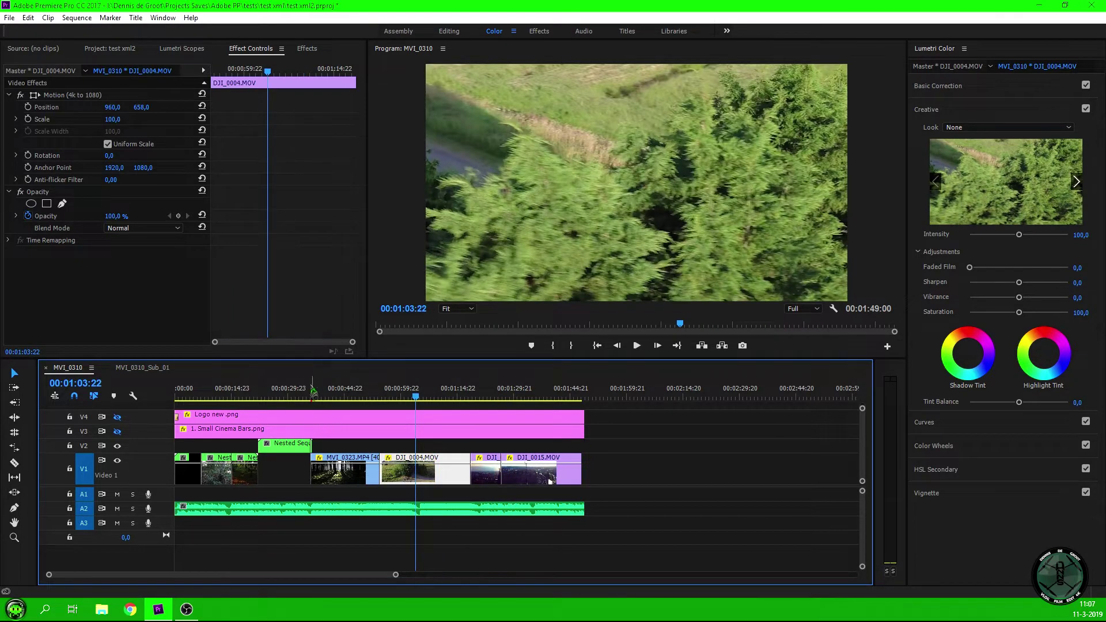
left_click(301, 397)
left_click_drag(304, 398, 301, 398)
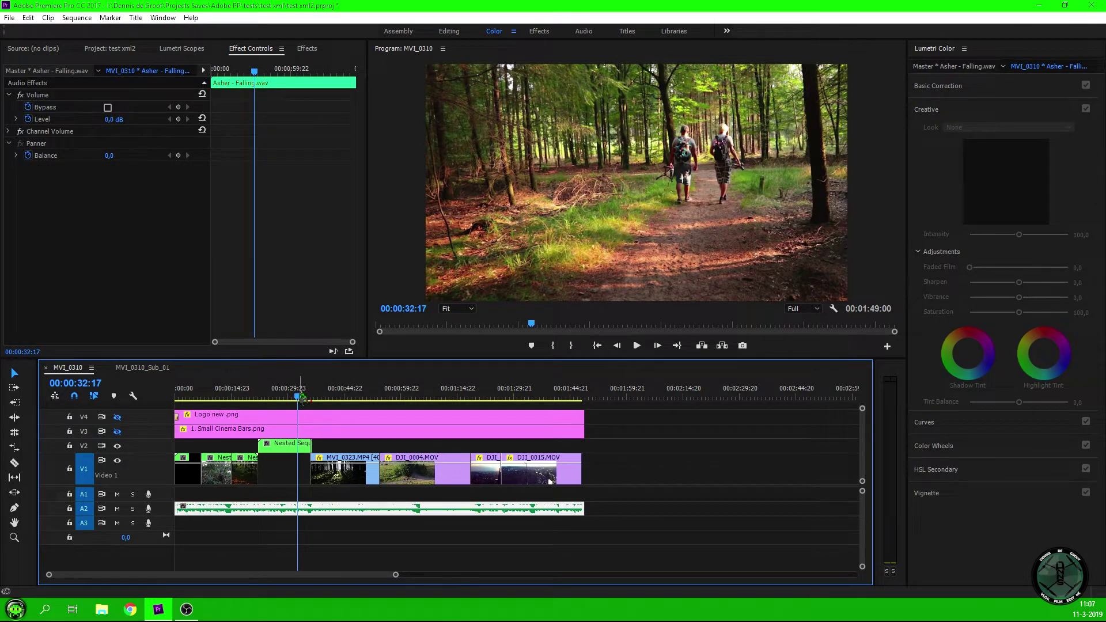
left_click(117, 509)
key("space")
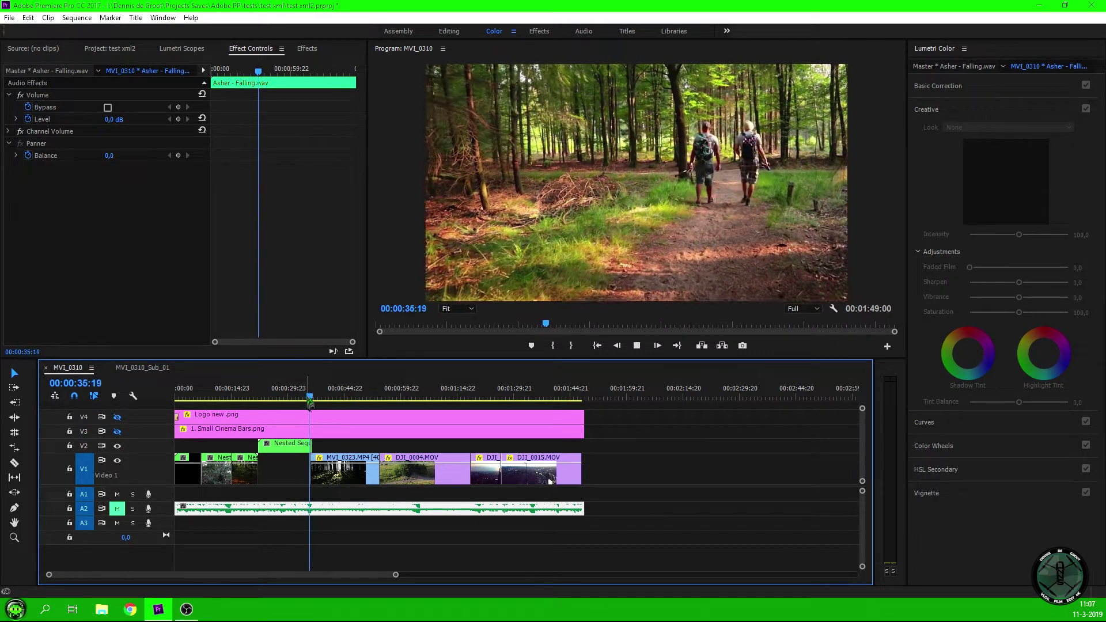
key("space")
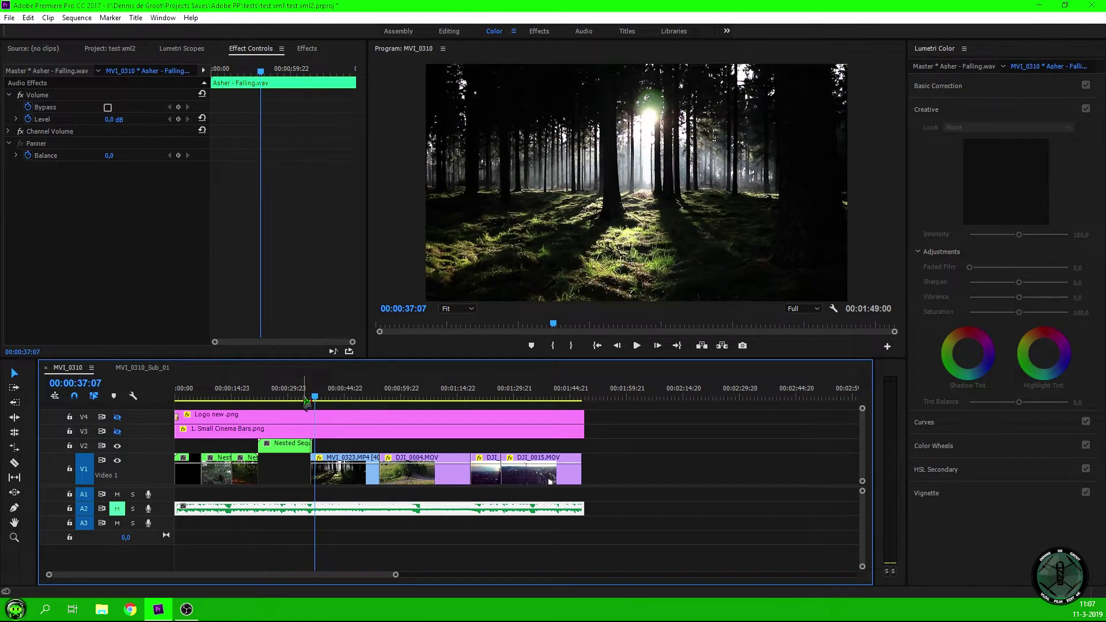
key("Up")
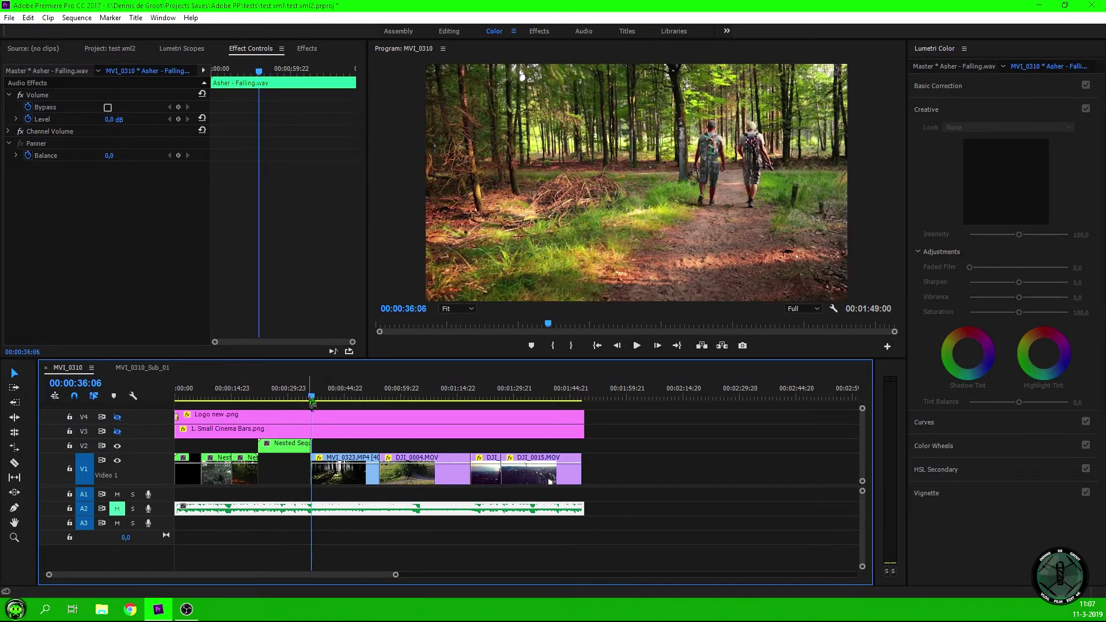
Remove the Gradient Wipe effect from the short end piece of Nested Sequence 04 on track V2
key("equal")
key("equal")
key("equal")
left_click(297, 391)
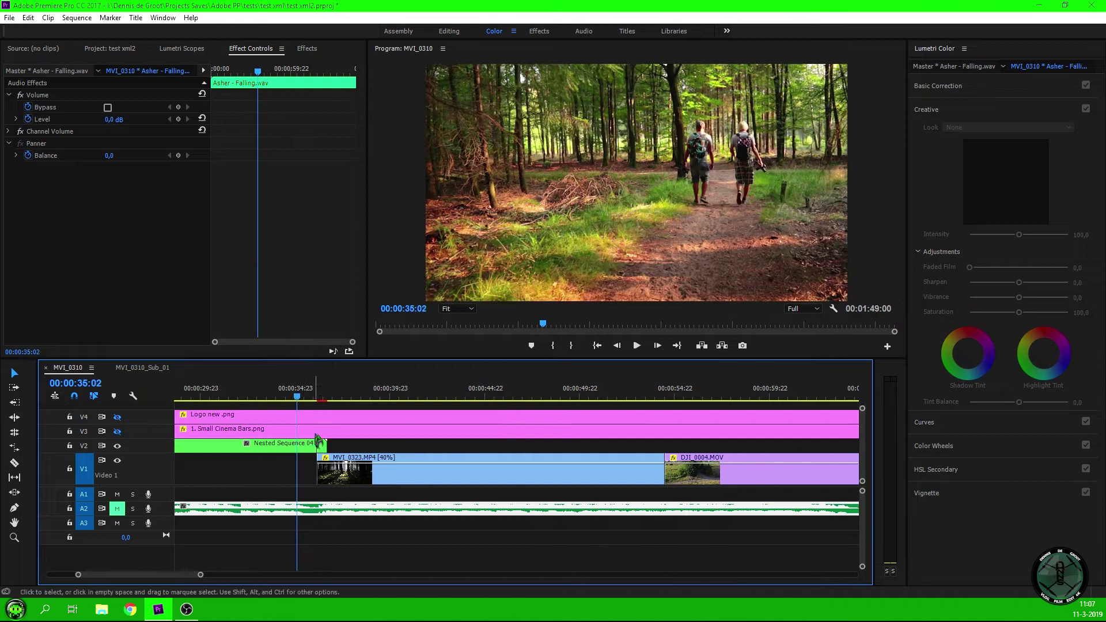
left_click(322, 447)
left_click(91, 257)
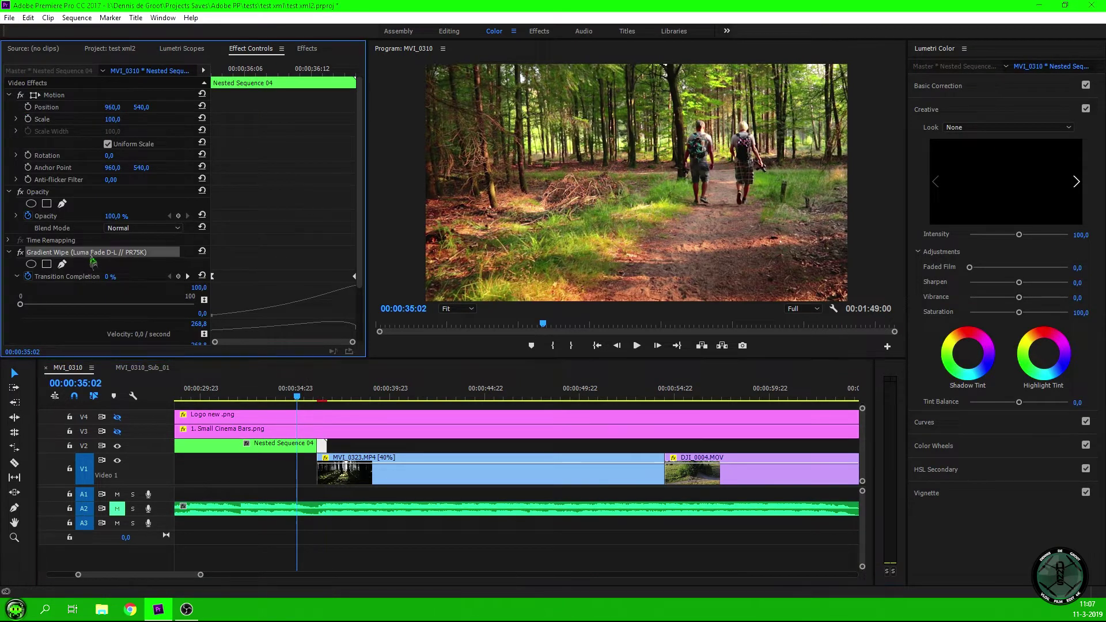
key("Delete")
Set the scale of the DJI_0004.MOV clip to 50 and reset its position
key("minus")
key("minus")
key("minus")
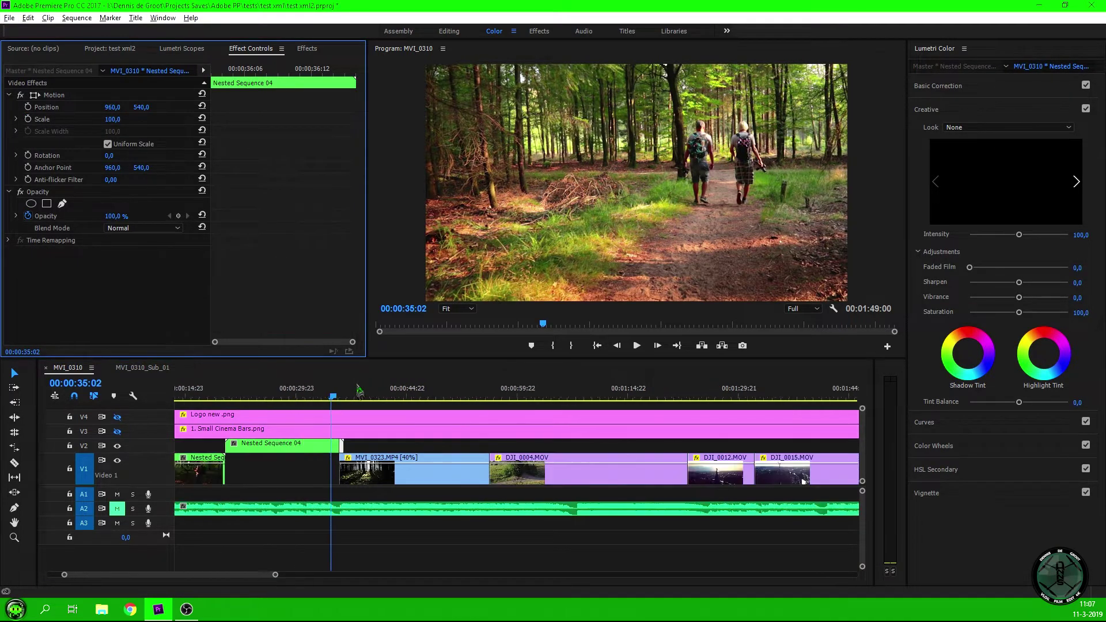
left_click(329, 397)
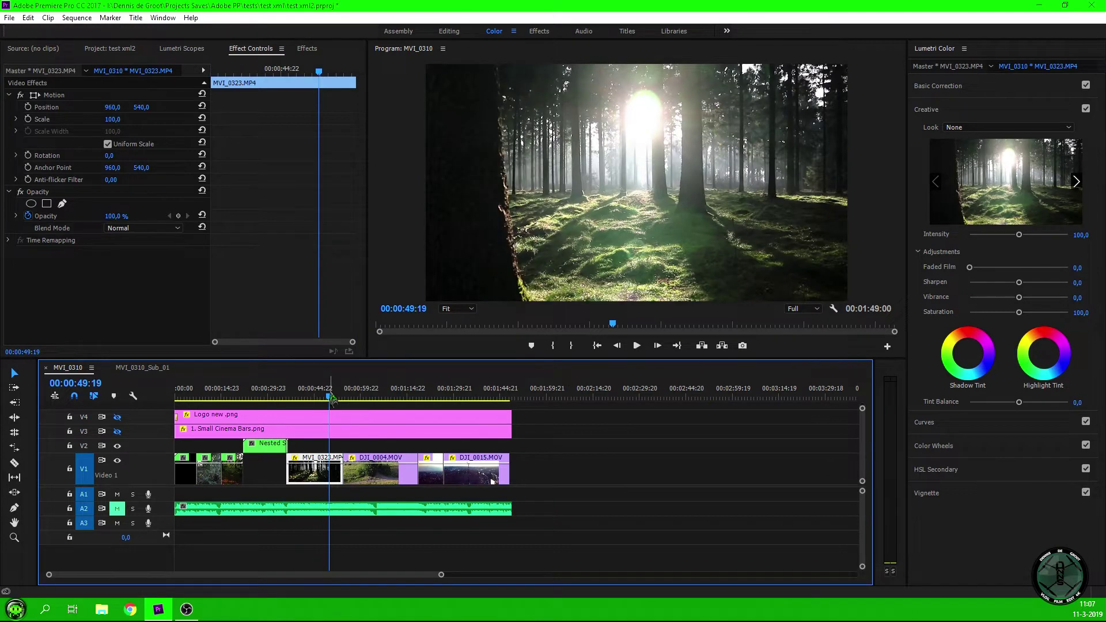
left_click(388, 397)
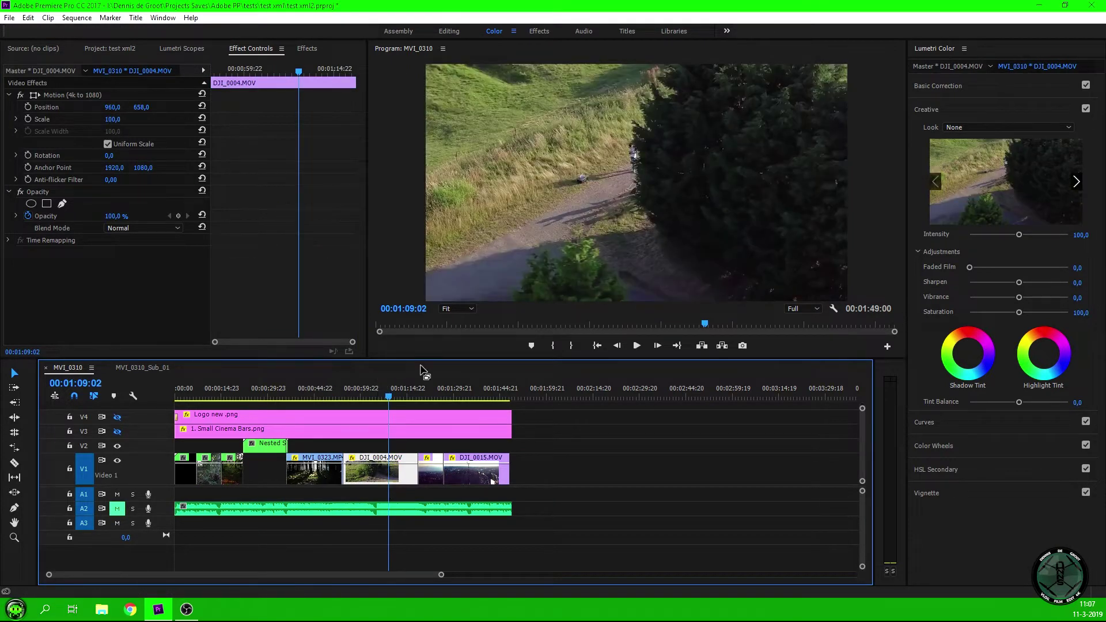
left_click(114, 118)
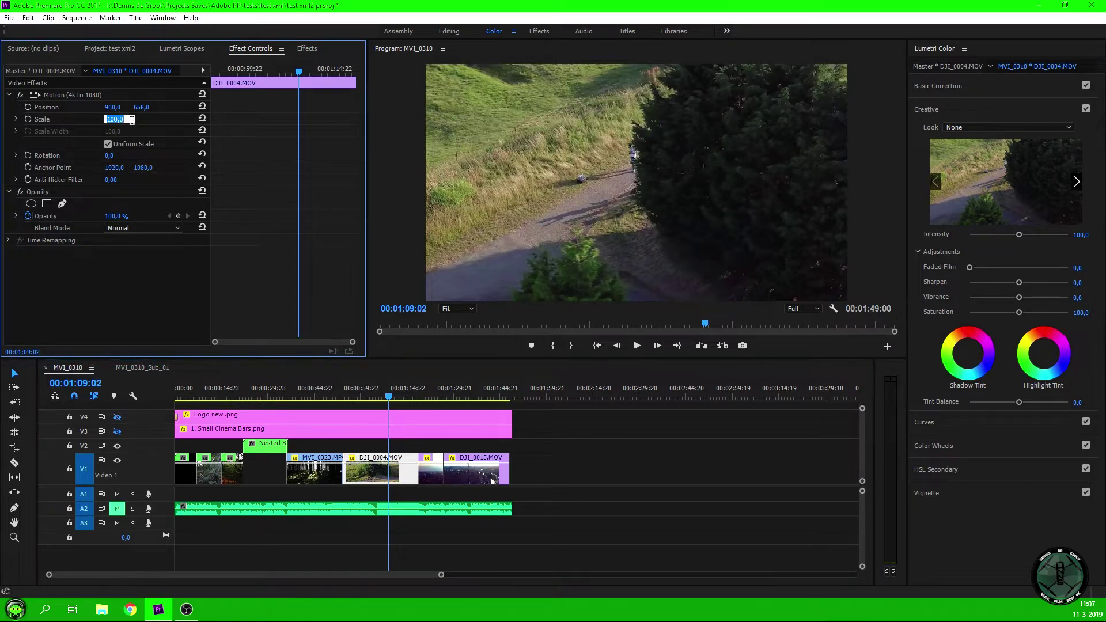
type("50")
key("Return")
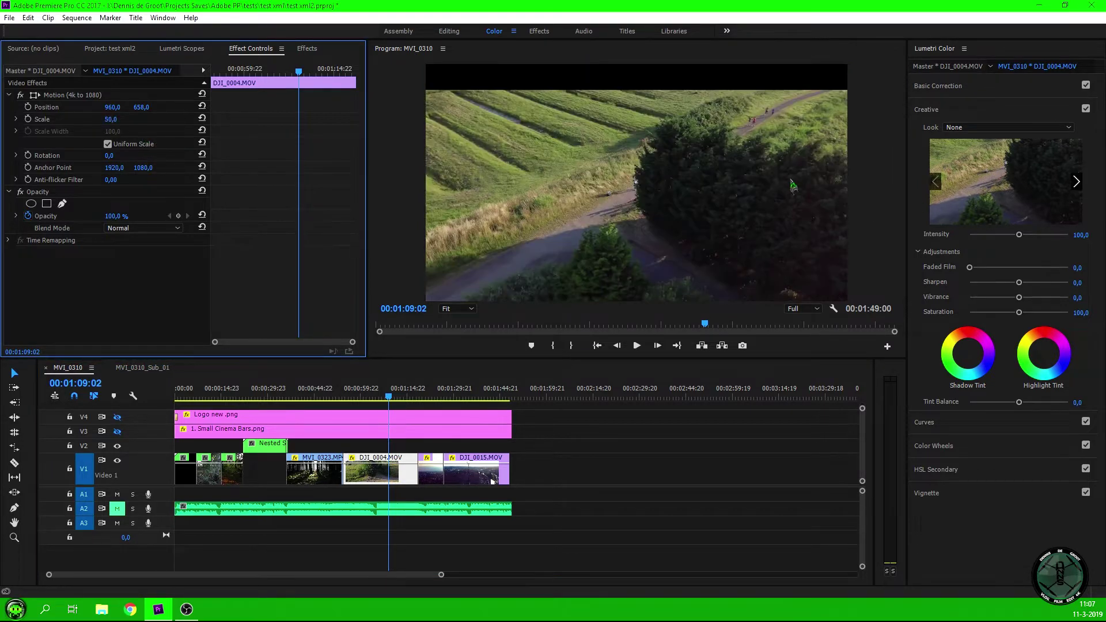
left_click(202, 106)
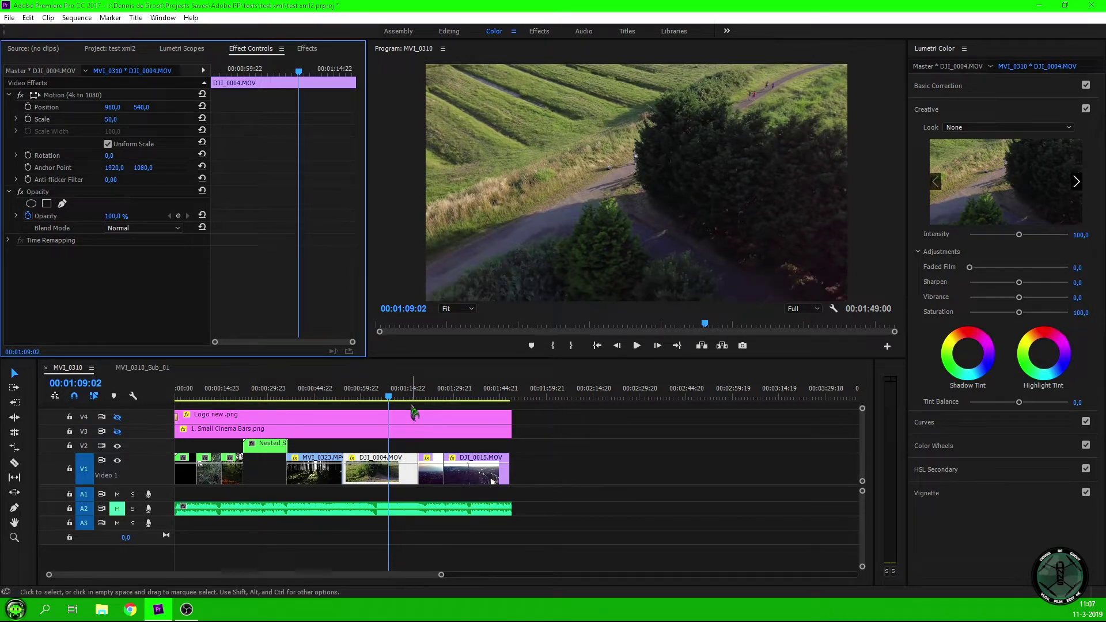
Set the scale of the DJI_0004.MOV clip to 100
left_click(111, 119)
type("10")
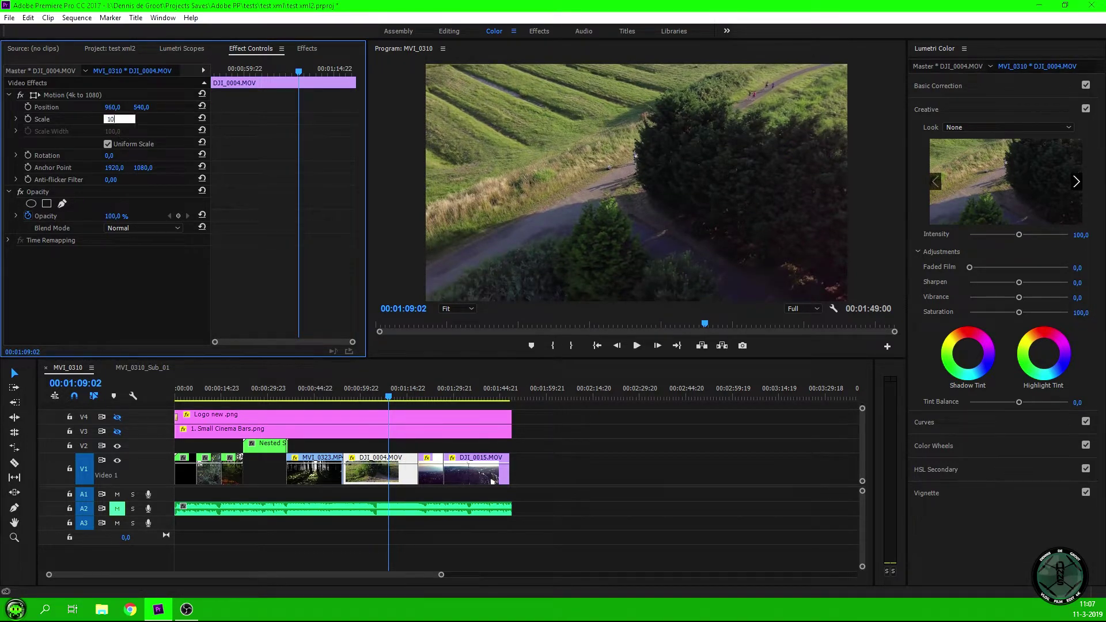
type("0")
key("Return")
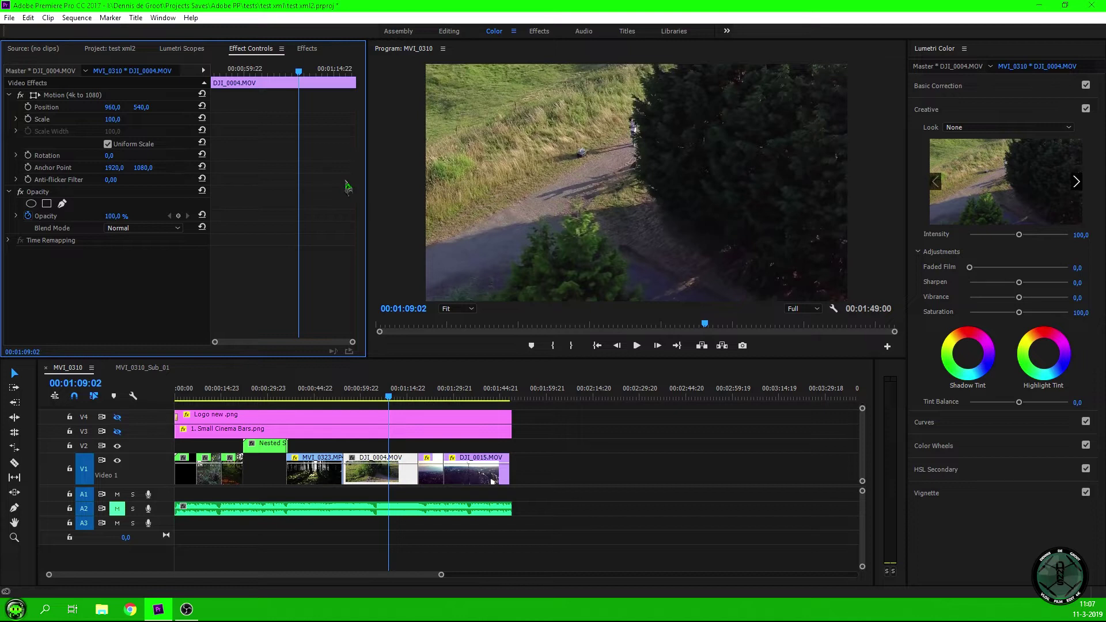
Set the scale of the DJI_0012.MOV clip to 50 and reset its position
left_click(425, 397)
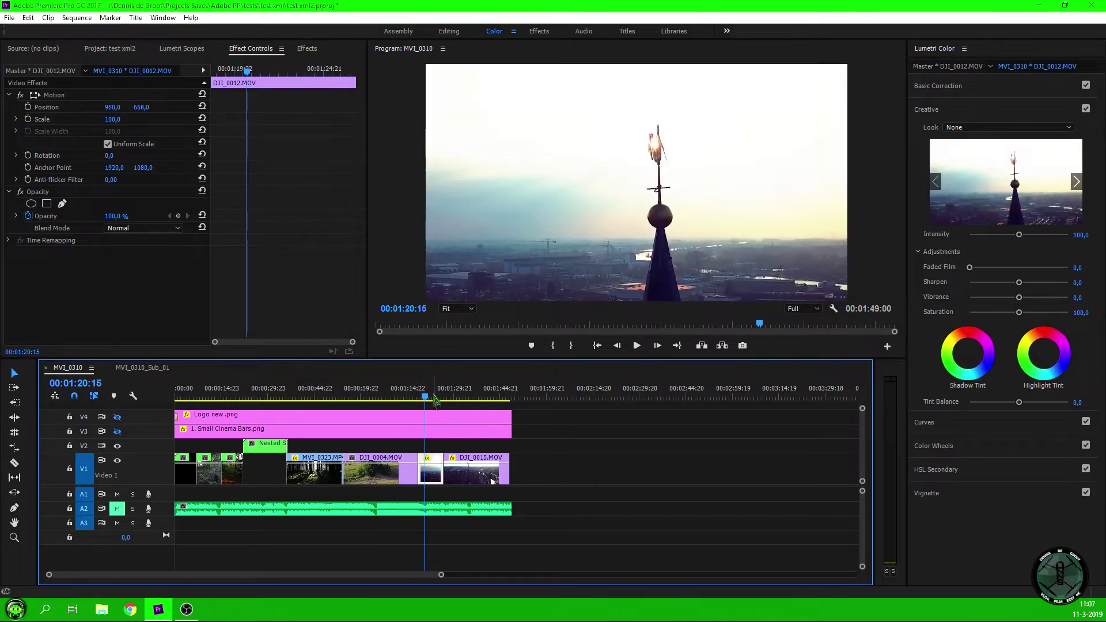
left_click(112, 119)
type("50")
key("Return")
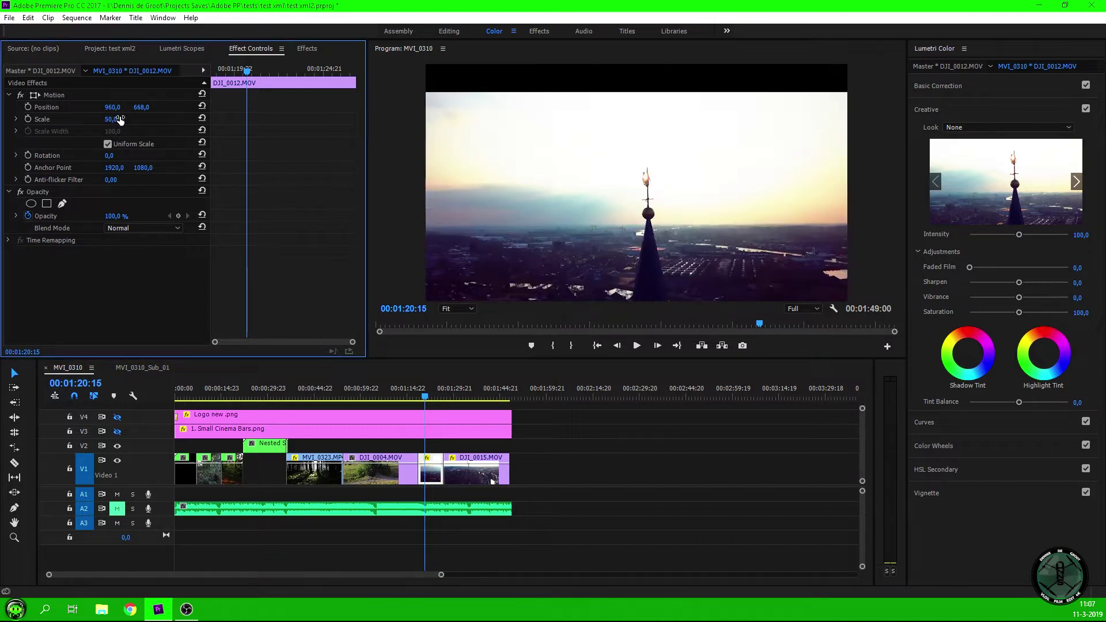
left_click(202, 107)
Set the scale of the DJI_0012.MOV clip to 100
left_click(112, 119)
type("10")
key("Return")
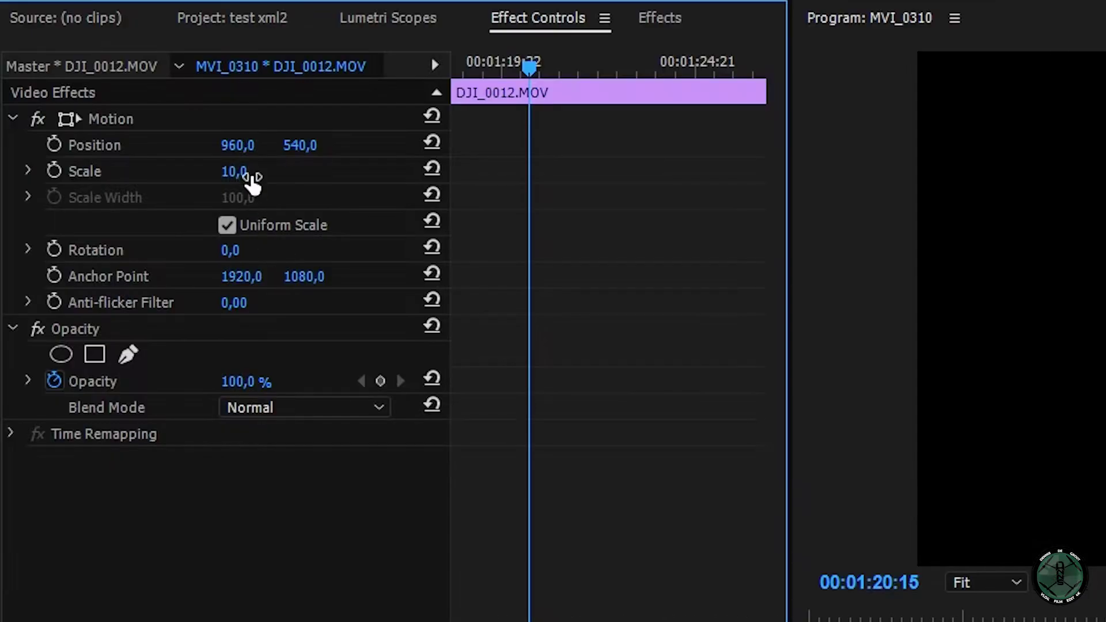
left_click(115, 120)
type("100")
key("Return")
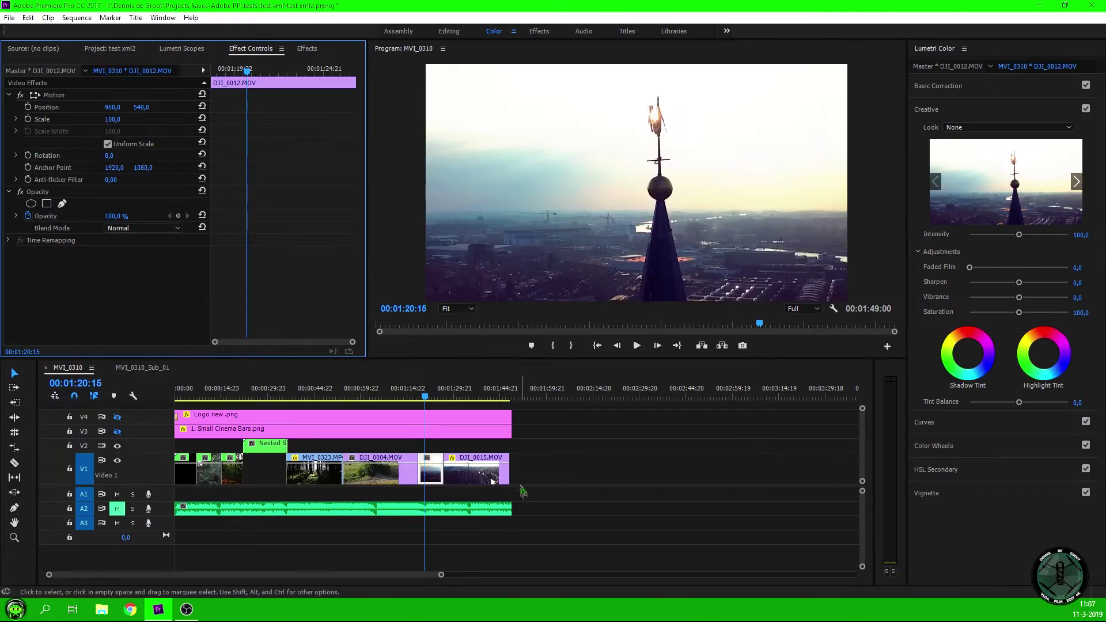
Copy all clips on tracks V1 and V2 of MVI_0310 and paste them into the MVI_0310_Sub_01 sequence
left_click(483, 481)
left_click(203, 392)
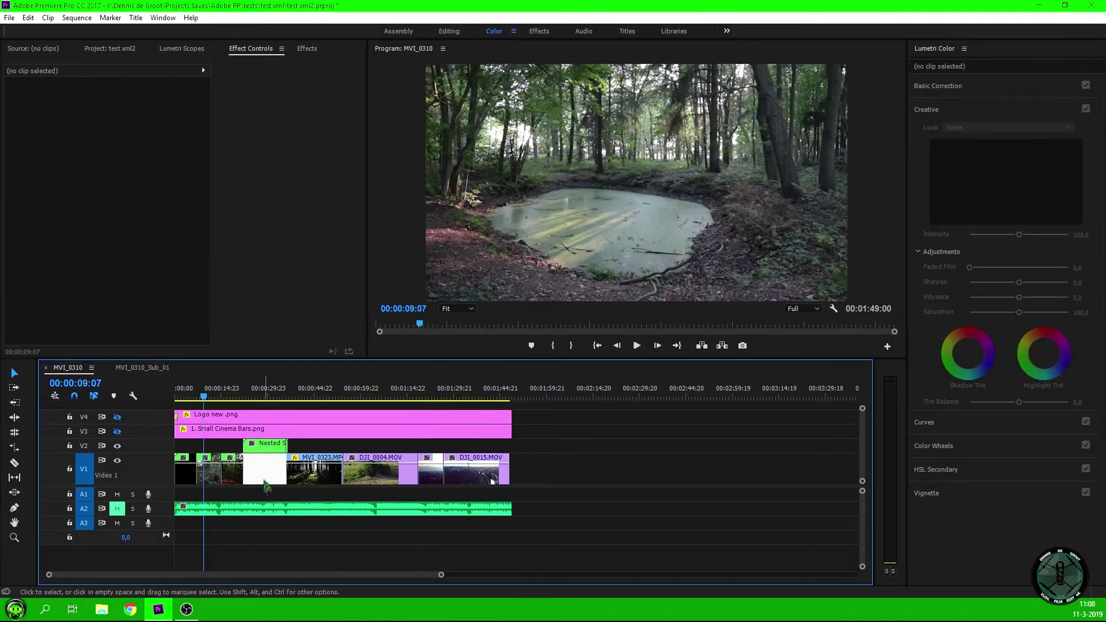
left_click_drag(564, 476, 176, 447)
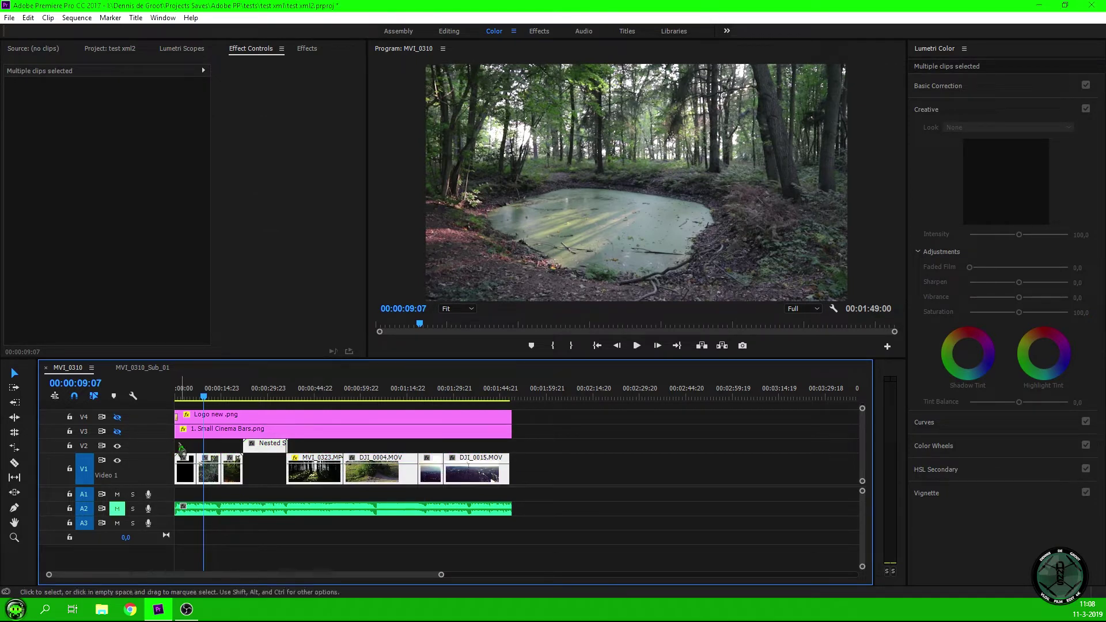
left_click(149, 368)
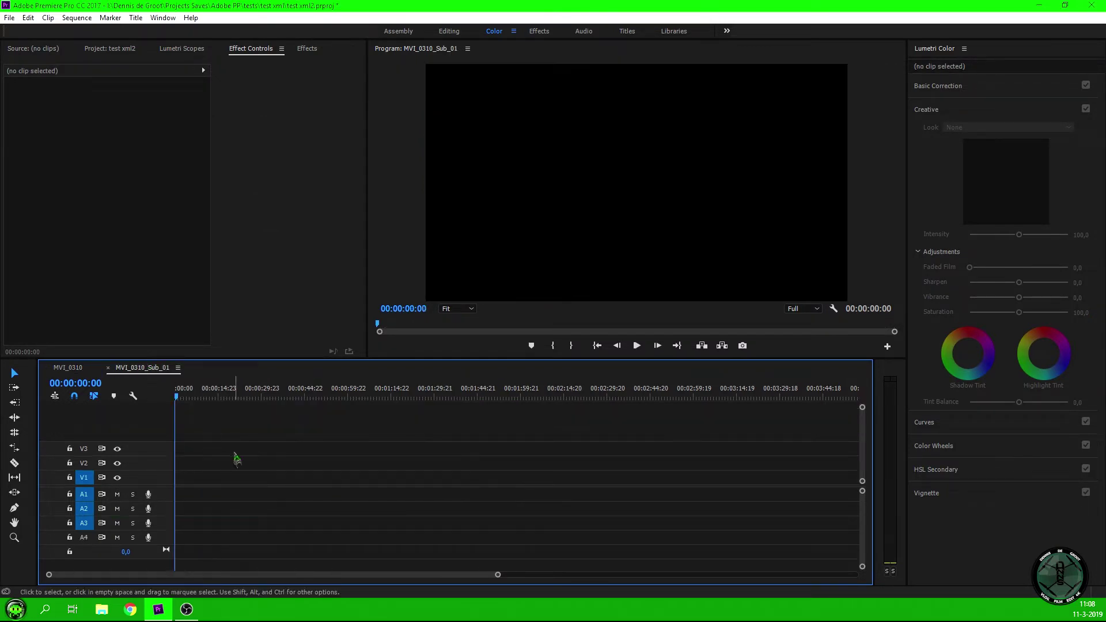
key("ctrl+v")
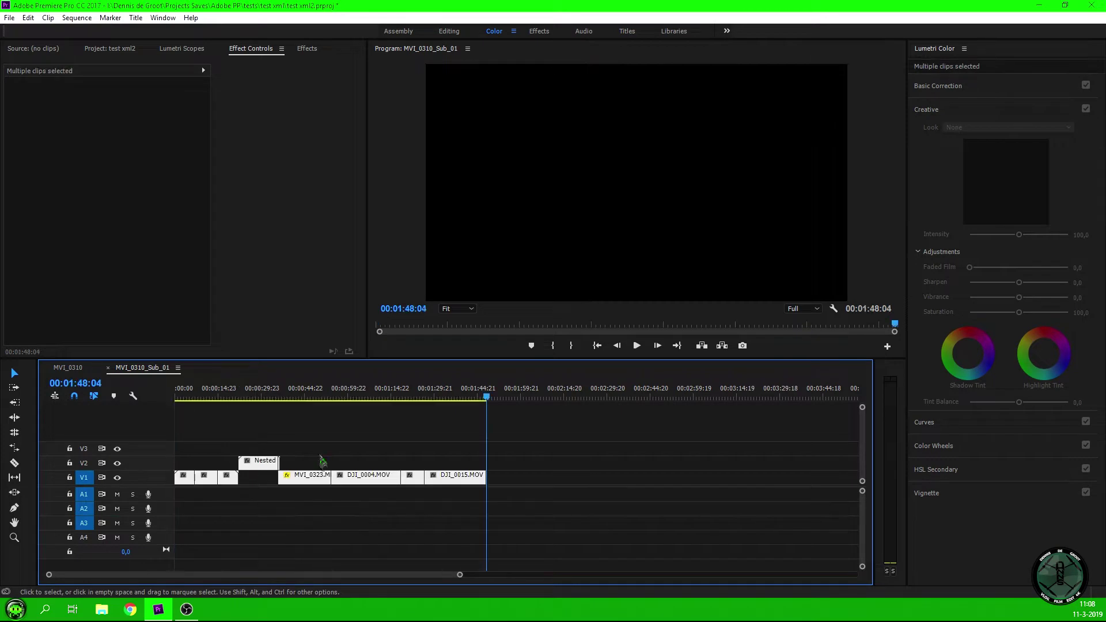
Return to the MVI_0310 sequence, show the logo track V4 and toggle the visibility of the cinema bars track V3
left_click_drag(545, 512, 174, 442)
left_click(69, 369)
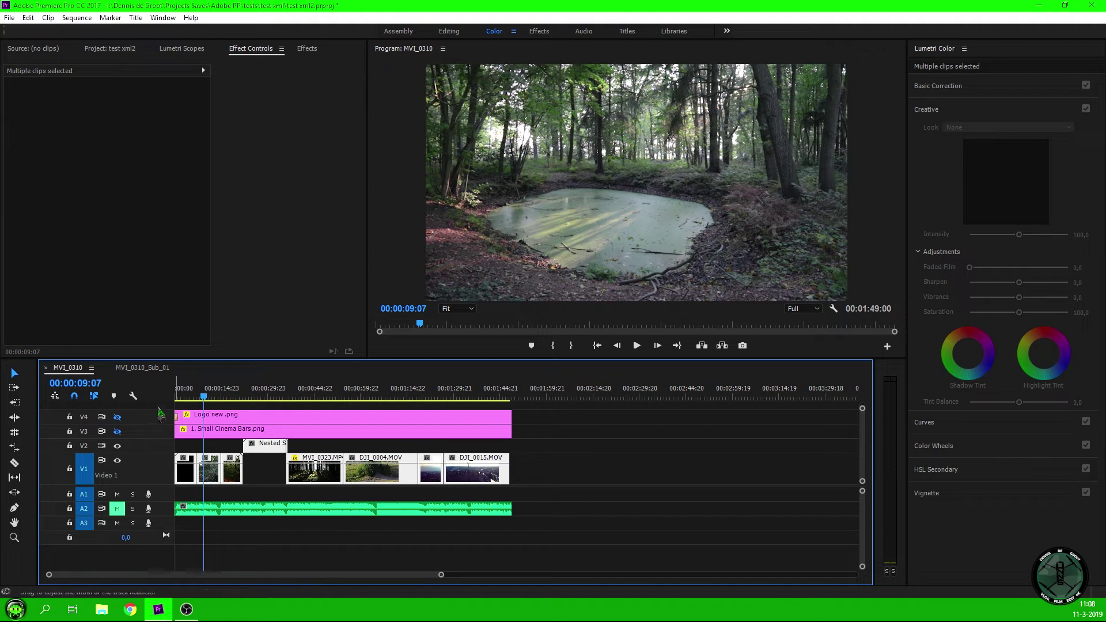
left_click(118, 418)
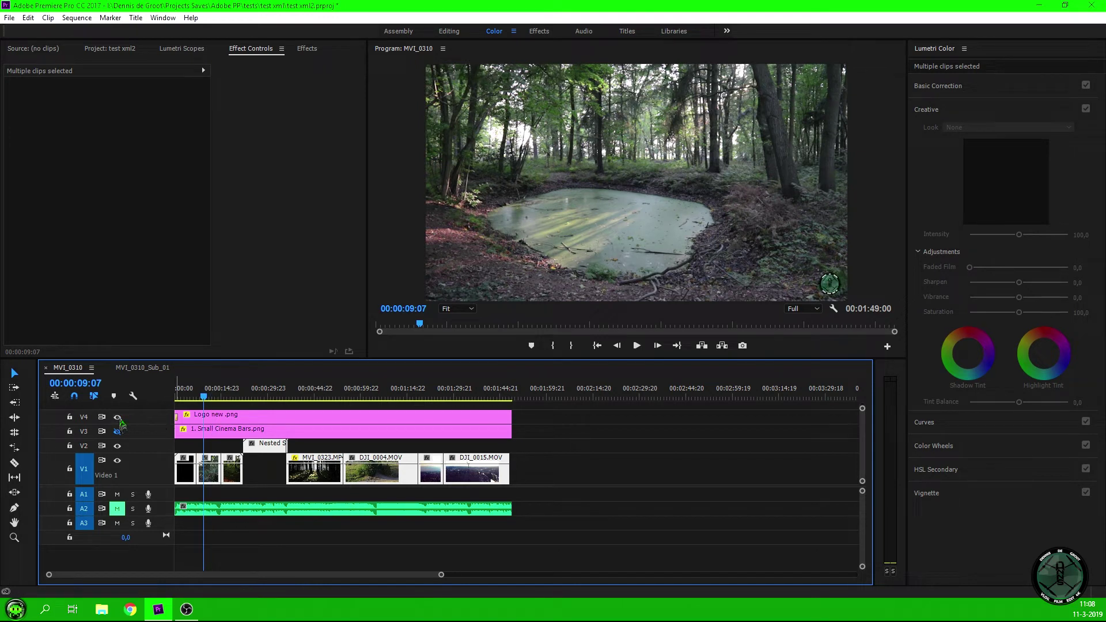
left_click(118, 432)
left_click(118, 432)
left_click(119, 432)
Export the MVI_0310_Sub_01 sequence as the Final Cut Pro XML file MVI_0310_Sub_01_1.xml in the Tutorial xml folder
left_click(142, 367)
left_click_drag(185, 432, 562, 505)
left_click(501, 440)
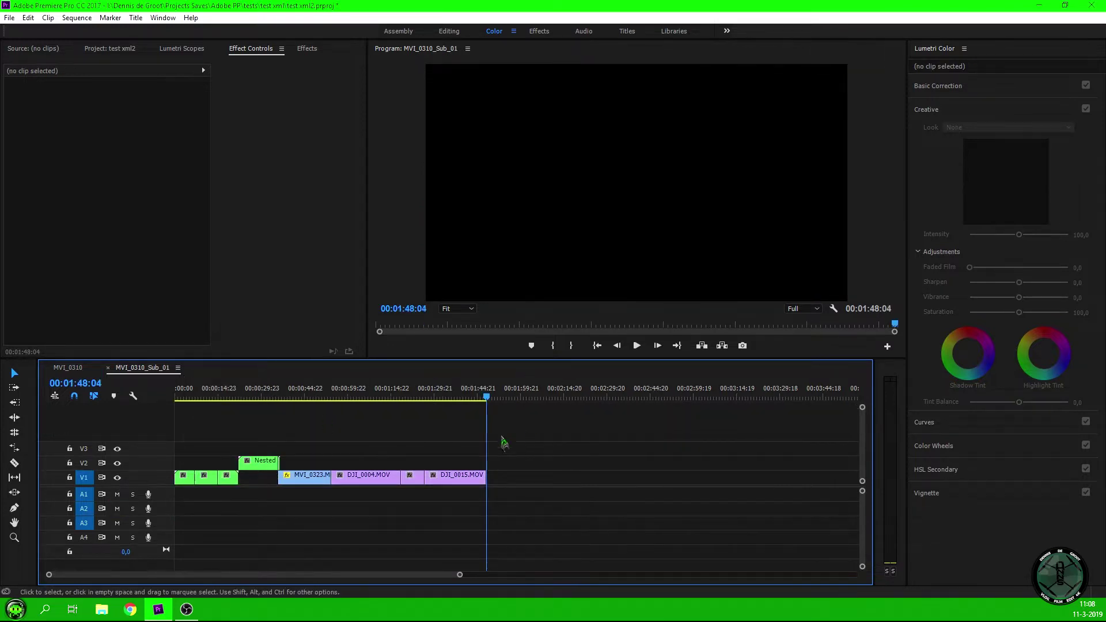
left_click(10, 17)
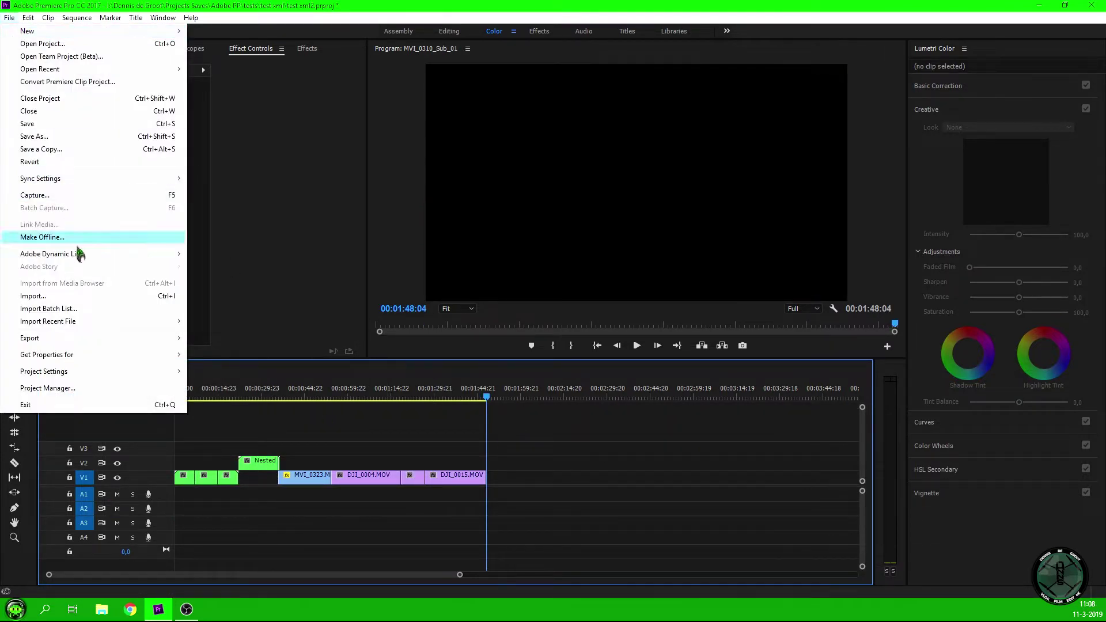
mouse_move(110, 343)
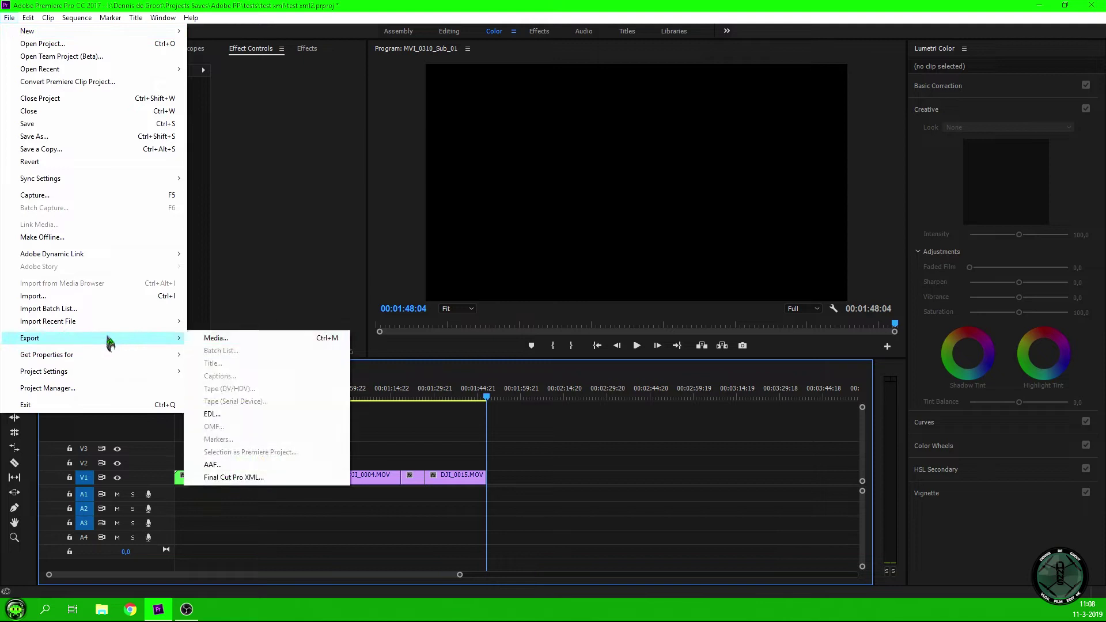
left_click(236, 480)
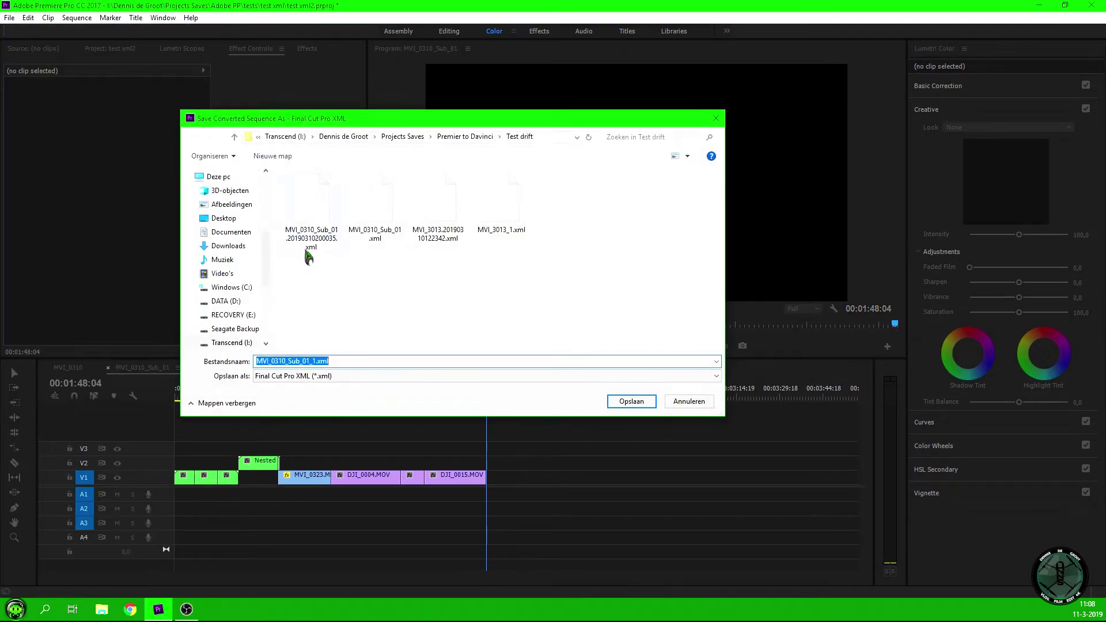
left_click(461, 138)
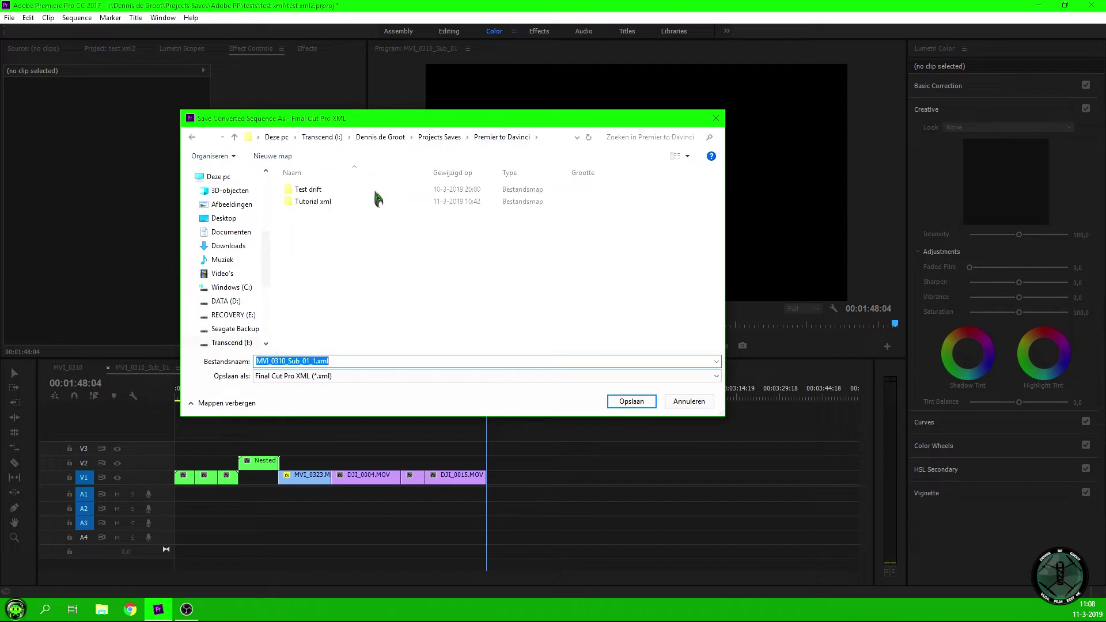
double_click(315, 203)
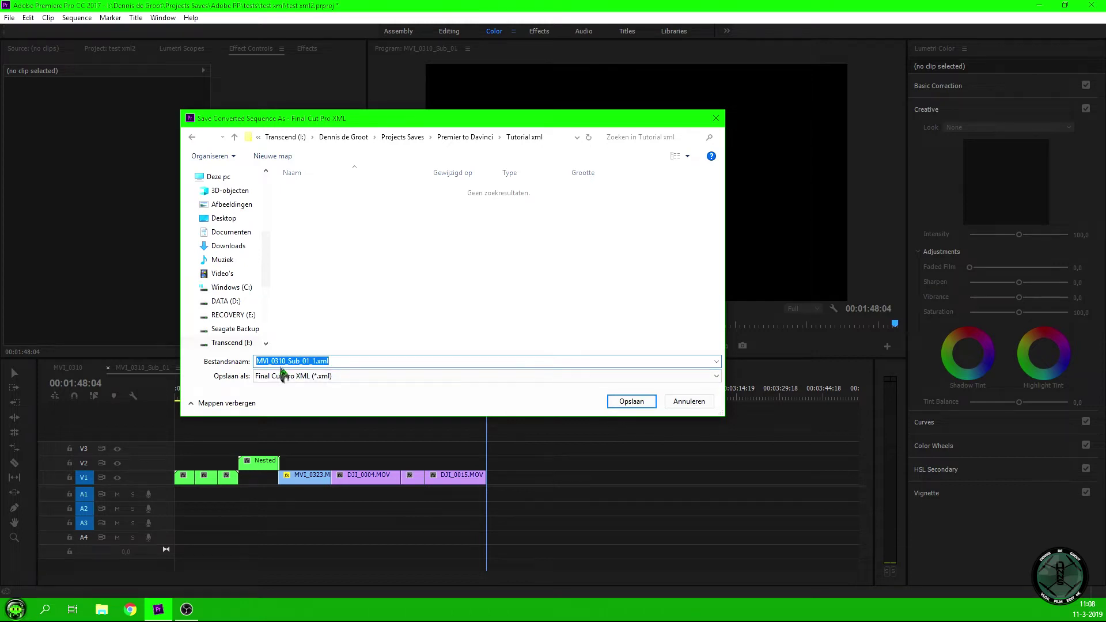
left_click(631, 401)
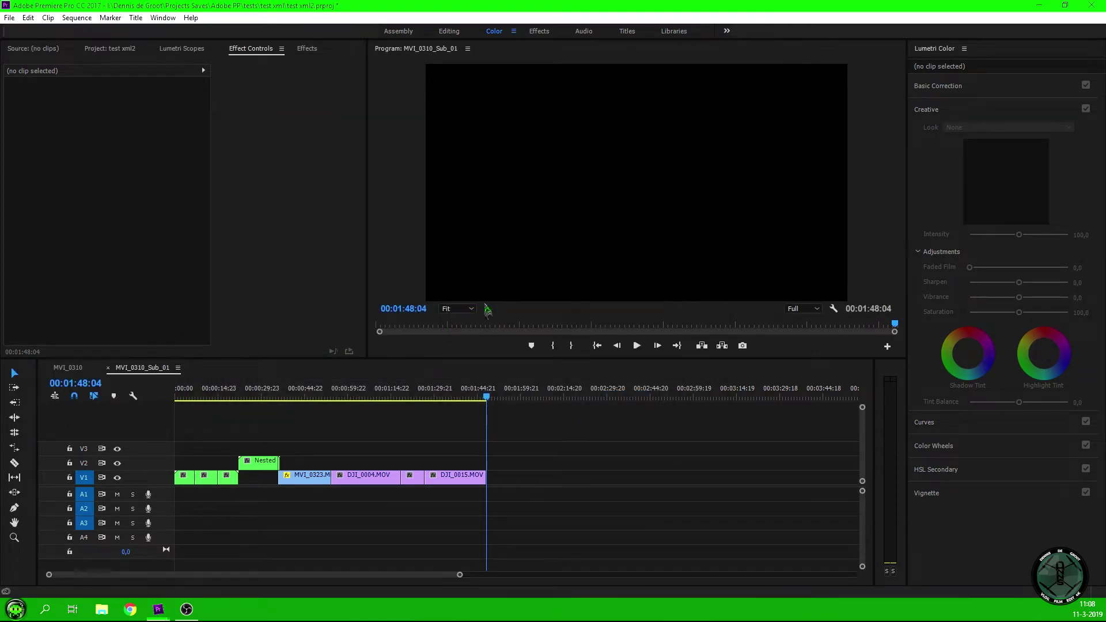
Switch to DaVinci Resolve 15 and select the Untitled Project among the projects
double_click(904, 13)
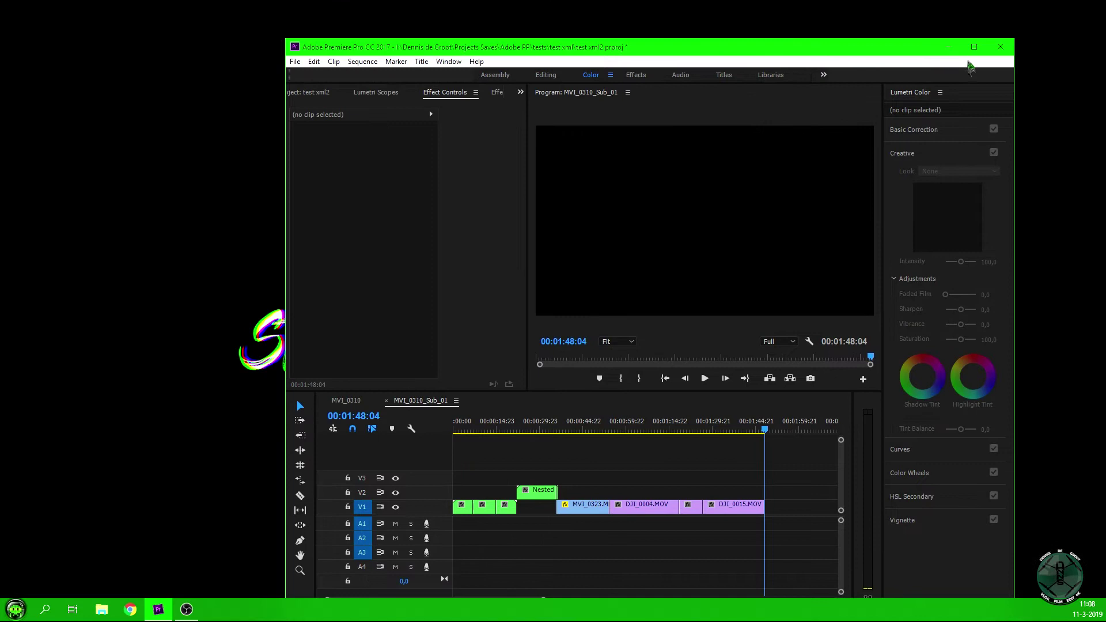
key("super+Down")
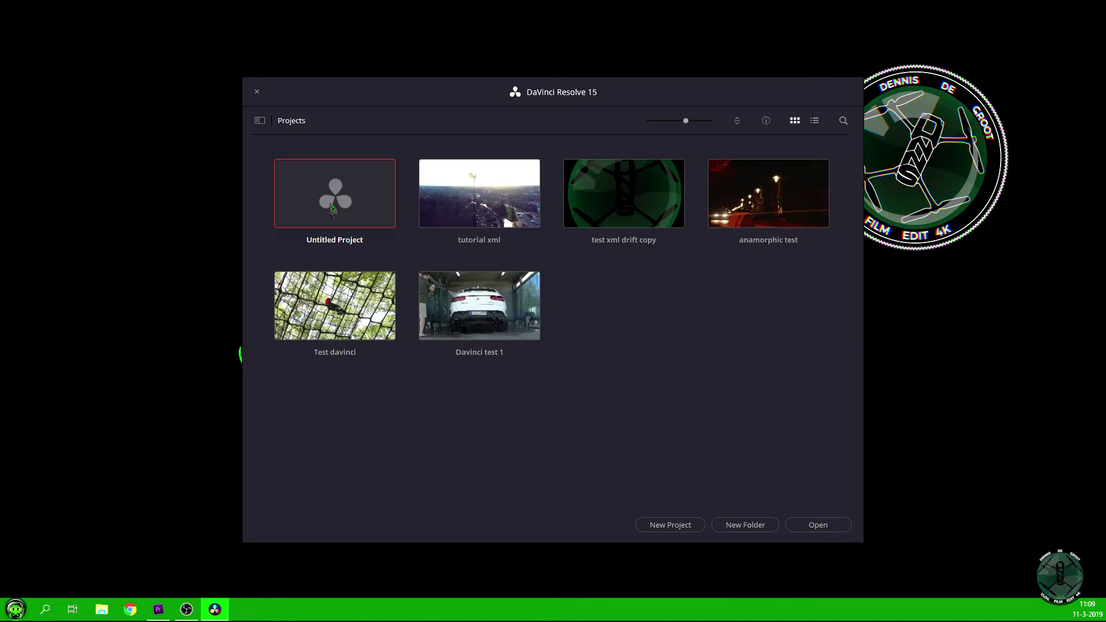
left_click(333, 208)
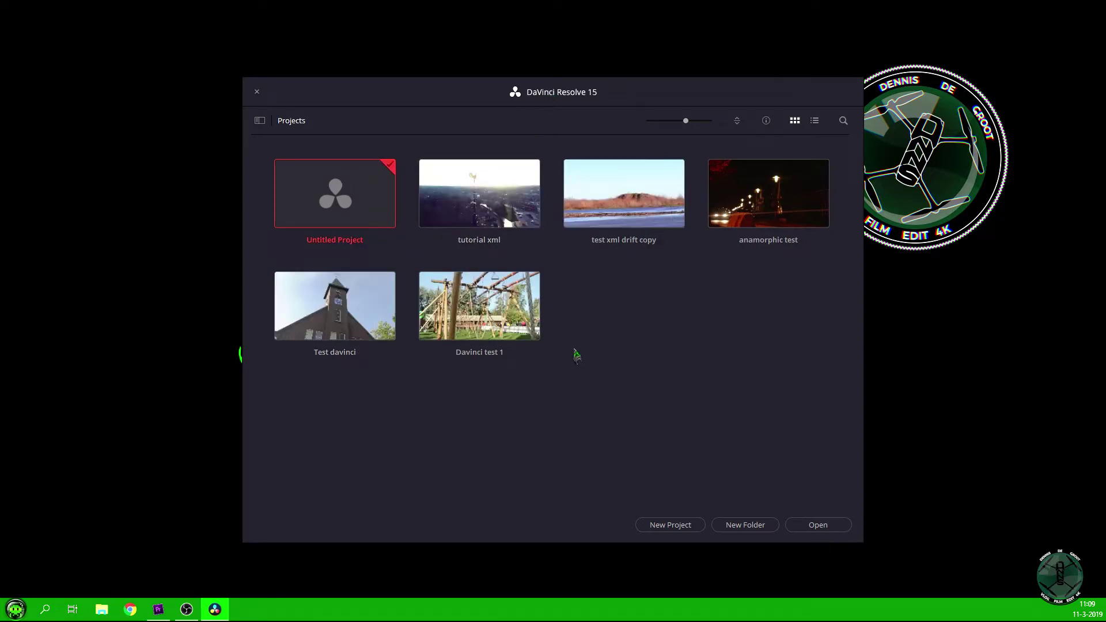
Create a new project named tutorial xml 2
left_click(670, 525)
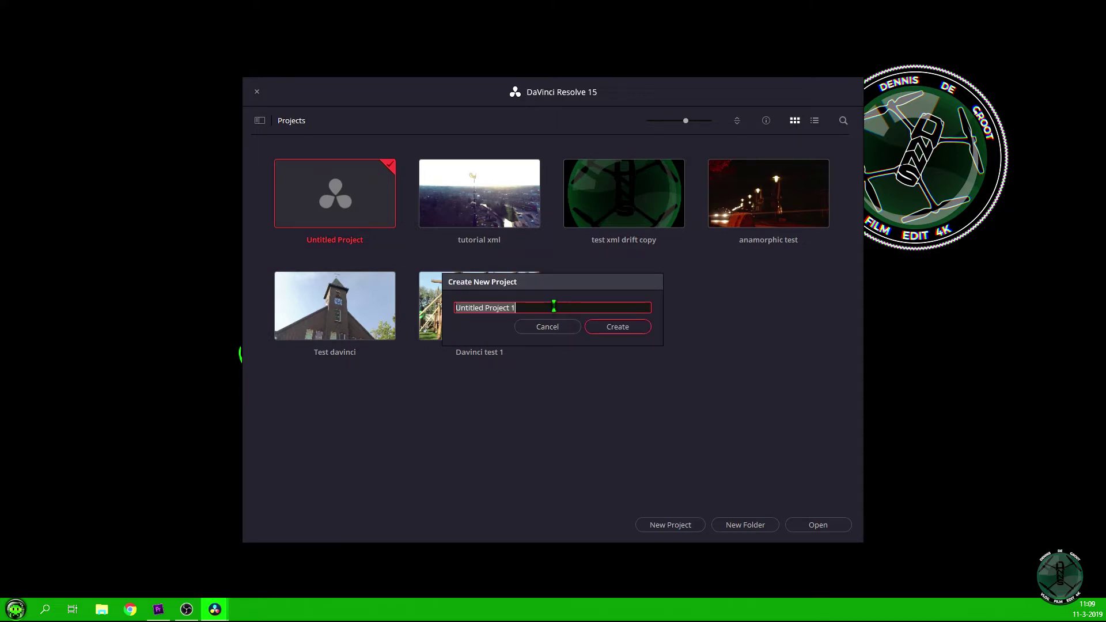
type("tu")
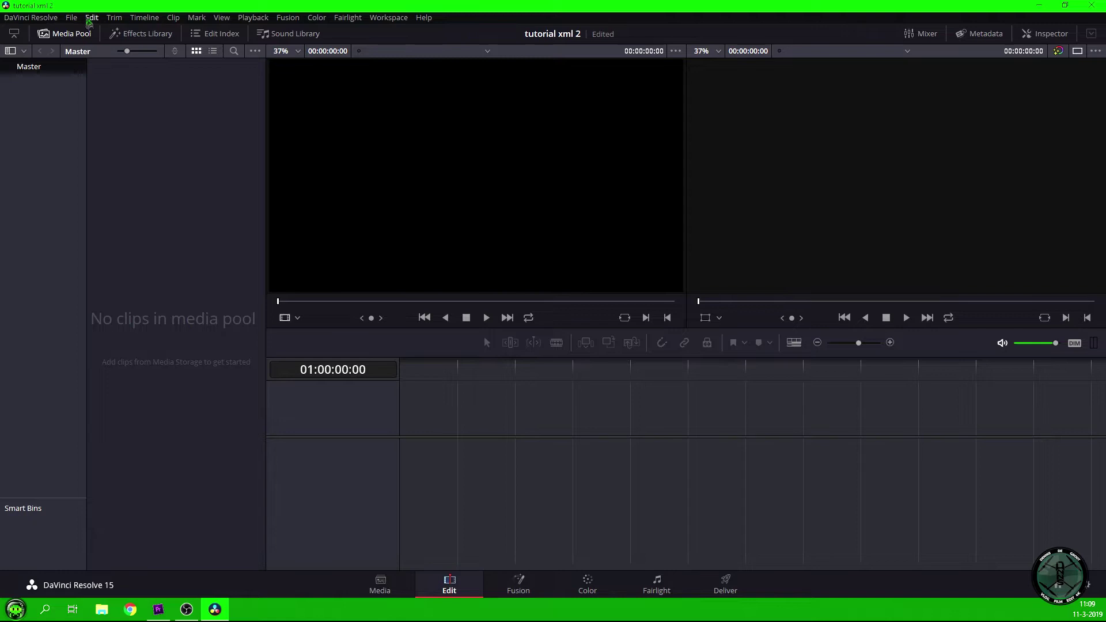
Import MVI_0310_Sub_01_1.xml from the Tutorial xml folder on the Transcend drive as a timeline, accepting the default load settings
left_click(70, 19)
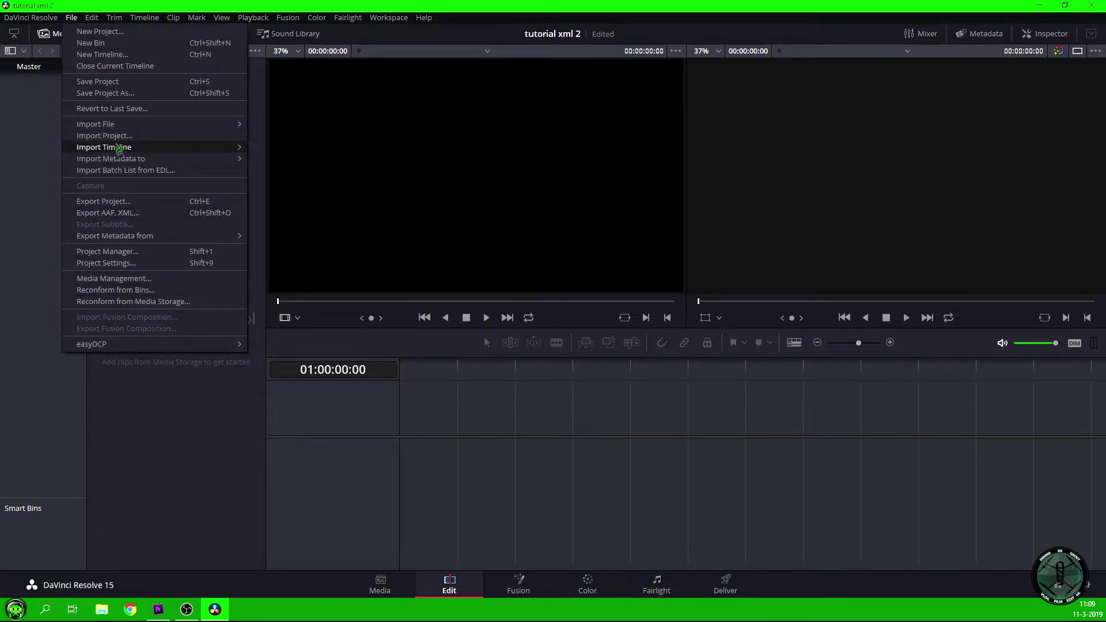
mouse_move(127, 148)
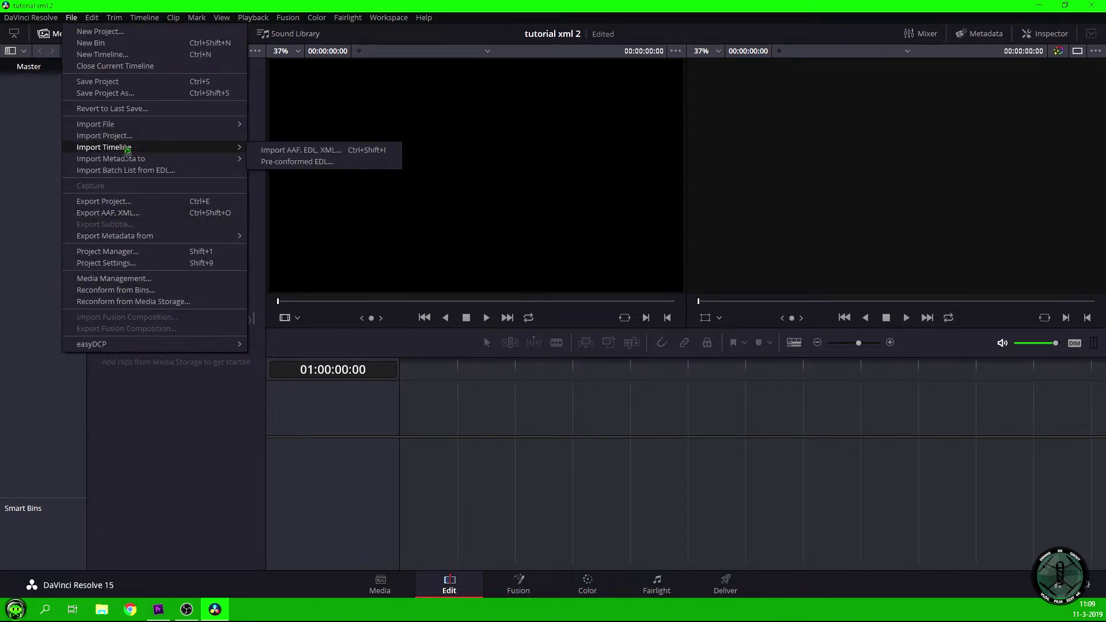
left_click(296, 153)
scroll(54, 264, "down", 5)
scroll(54, 264, "down", 2)
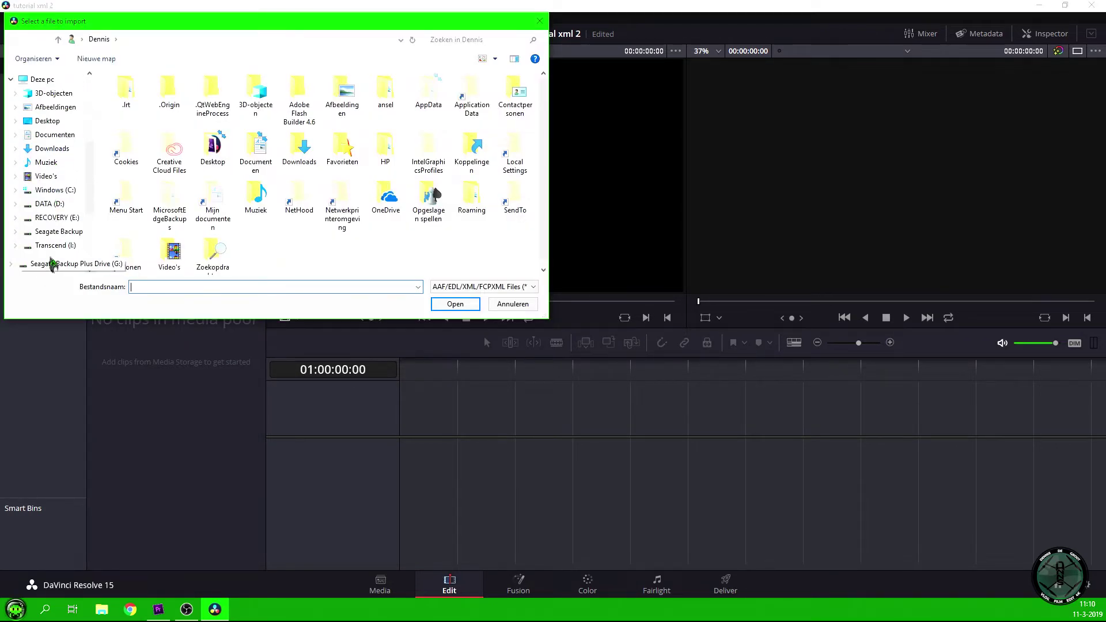
left_click(52, 245)
double_click(143, 105)
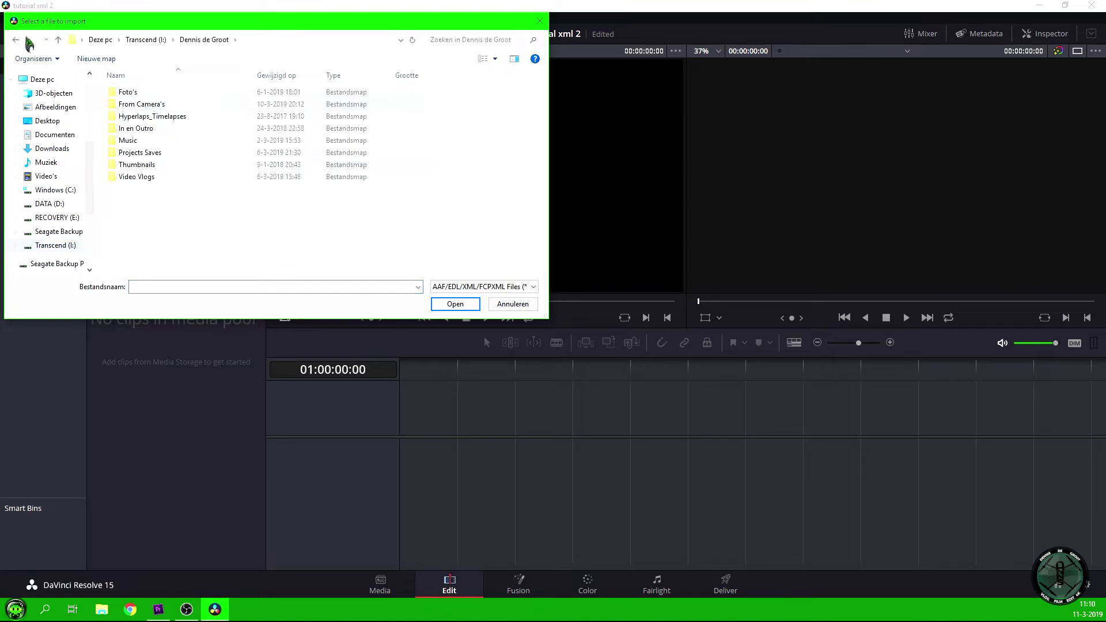
double_click(153, 153)
double_click(141, 129)
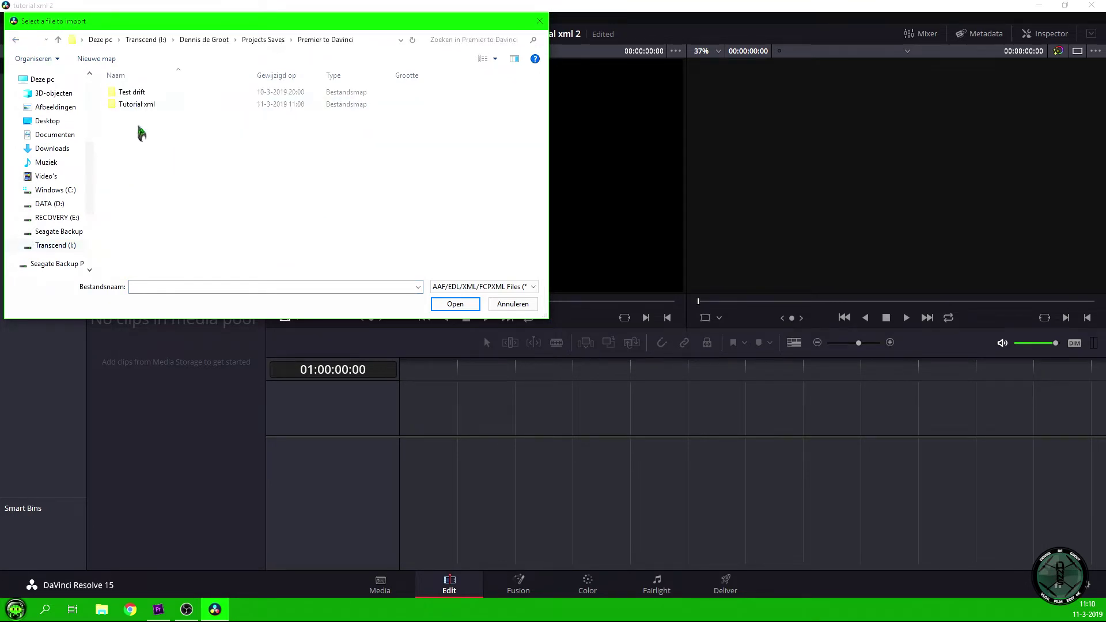
double_click(136, 104)
left_click(154, 92)
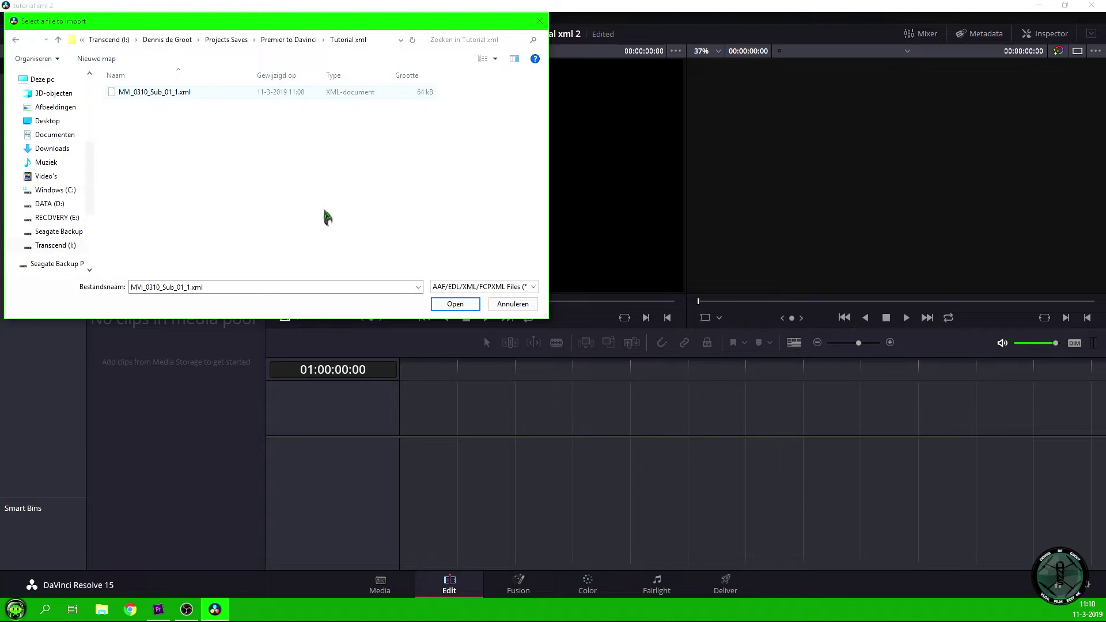
left_click(454, 305)
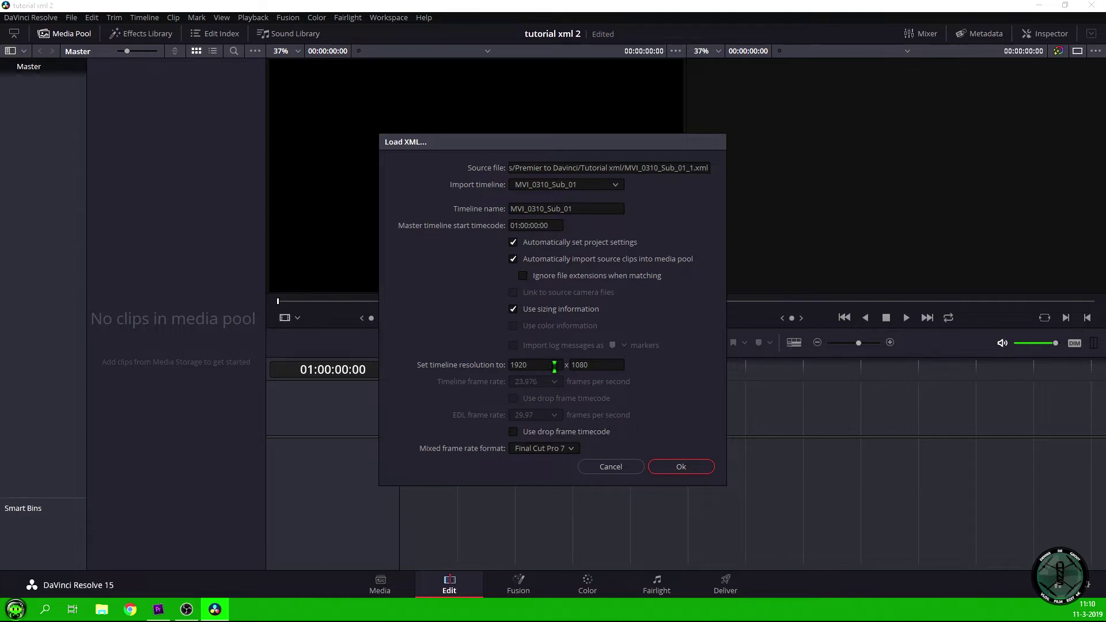
left_click(681, 468)
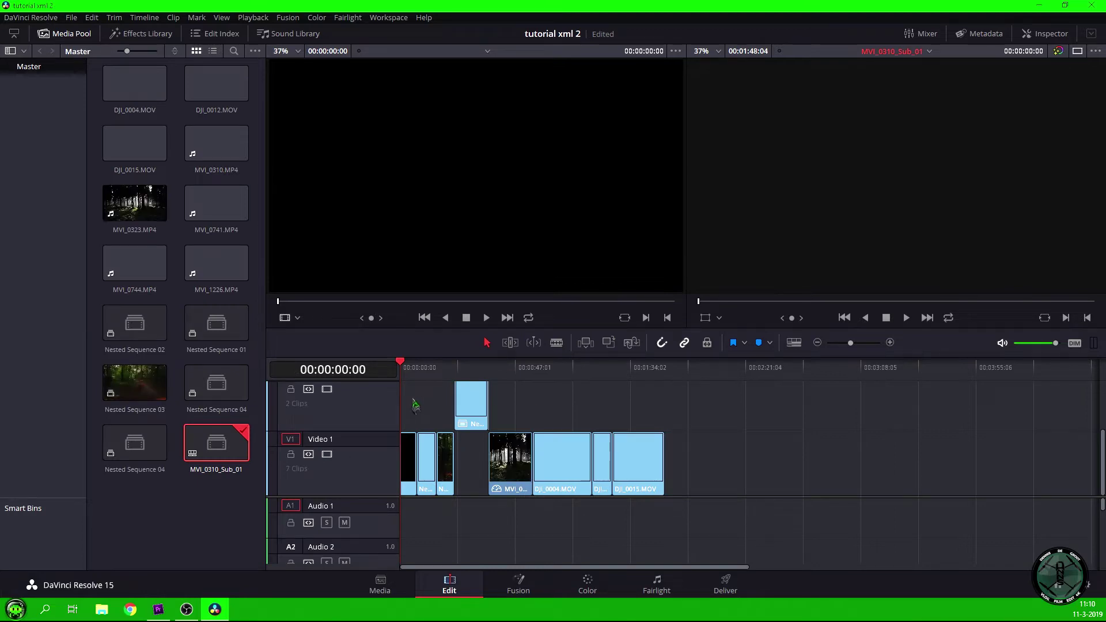
Switch to Premiere Pro to compare the original MVI_0310_Sub_01 sequence, and return to DaVinci Resolve
left_click(158, 609)
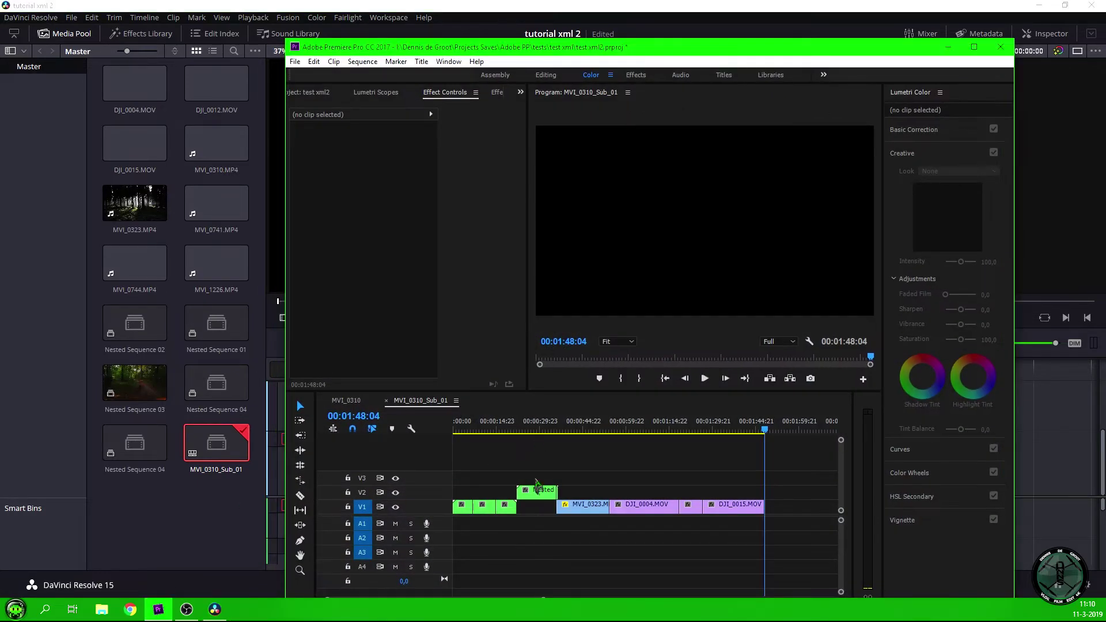
left_click(948, 47)
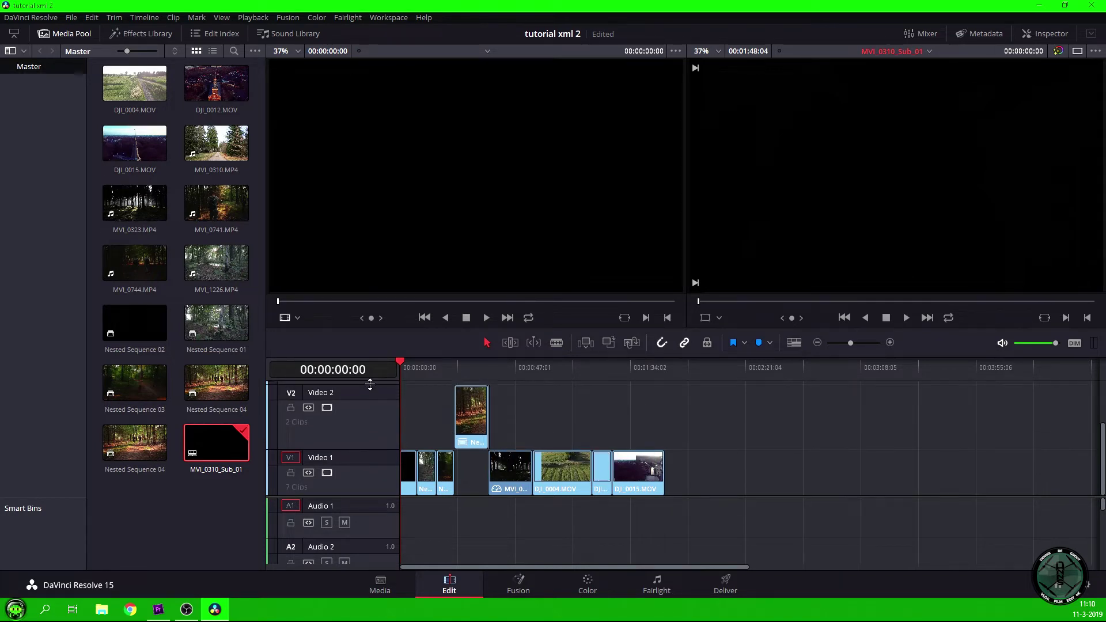
Zoom in on the imported timeline and place the playhead at 00:00:07:00, at the end of the first clip
left_click_drag(370, 385, 367, 393)
left_click_drag(442, 367, 421, 367)
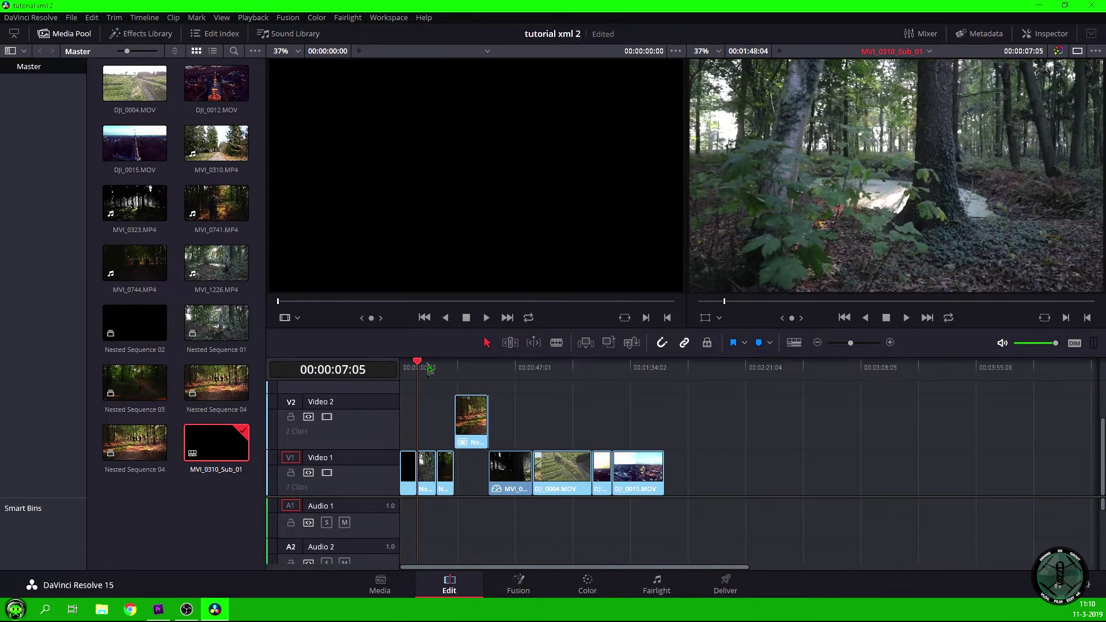
scroll(428, 439, "up", 2)
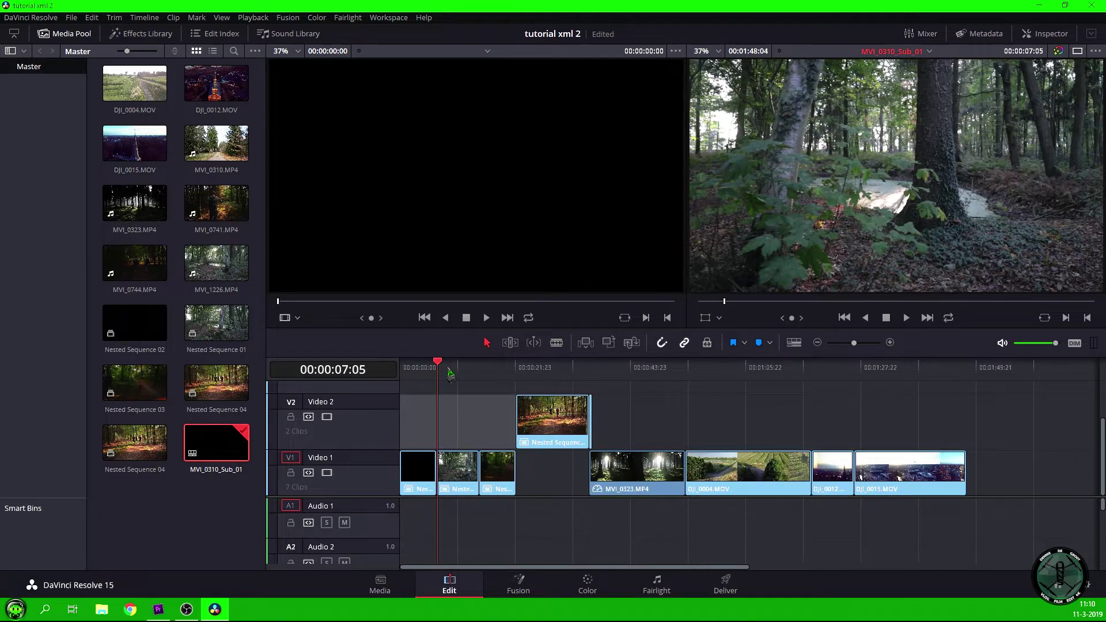
mouse_move(451, 368)
left_mouse_down()
mouse_move(731, 386)
mouse_move(884, 386)
mouse_move(888, 372)
mouse_move(436, 373)
left_mouse_up()
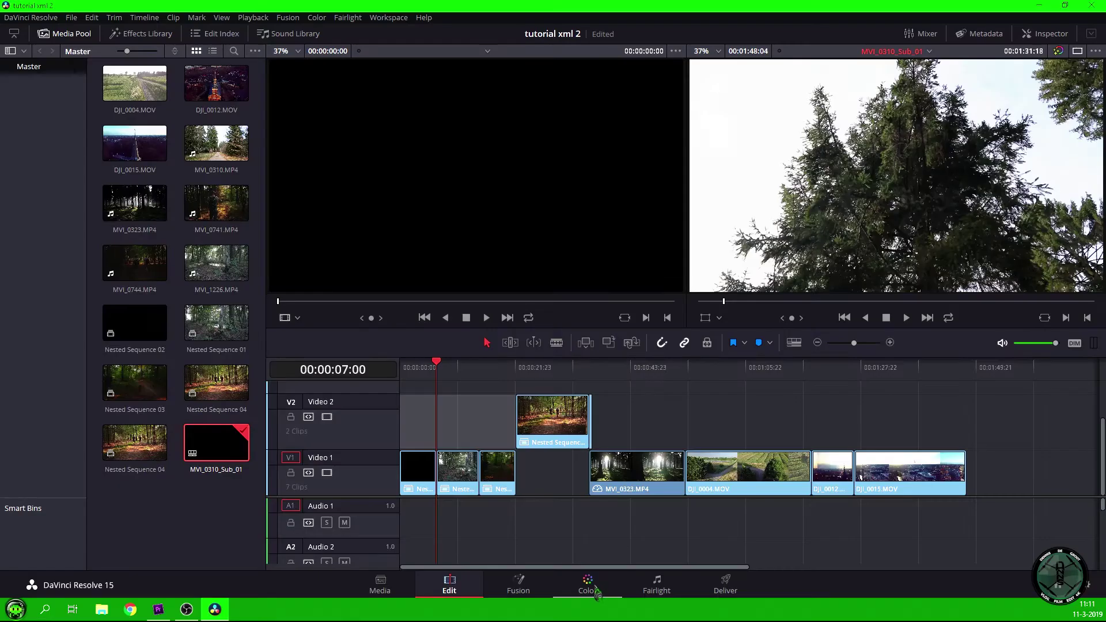
Open the Color page and go through the Color Wheels modes Primaries Wheels, Primaries Bars and Log
left_click(588, 587)
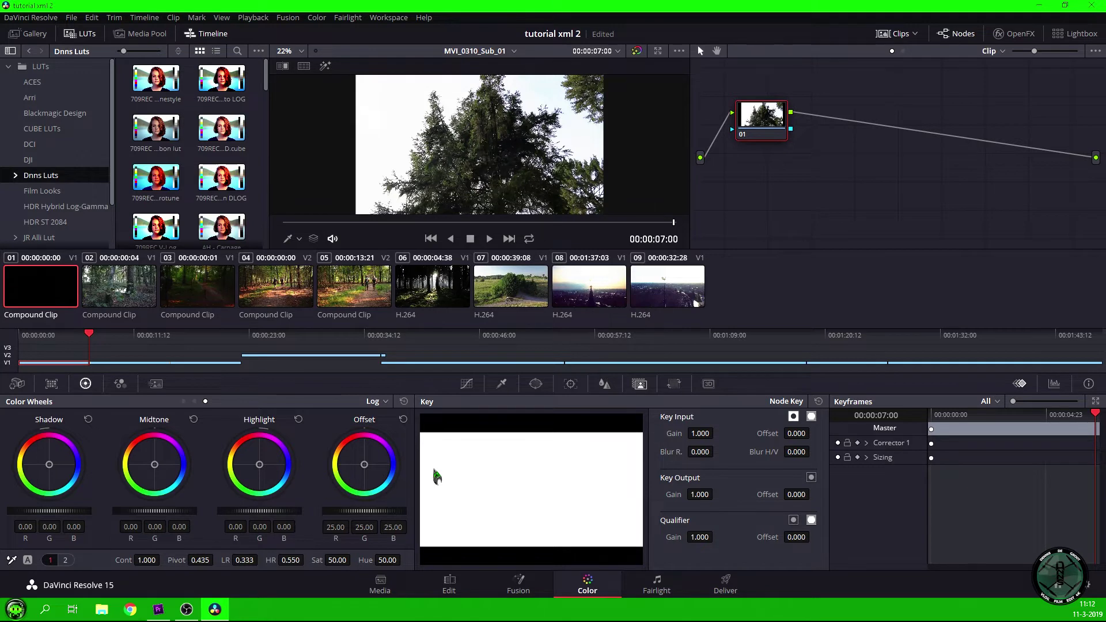
left_click(184, 402)
left_click(194, 401)
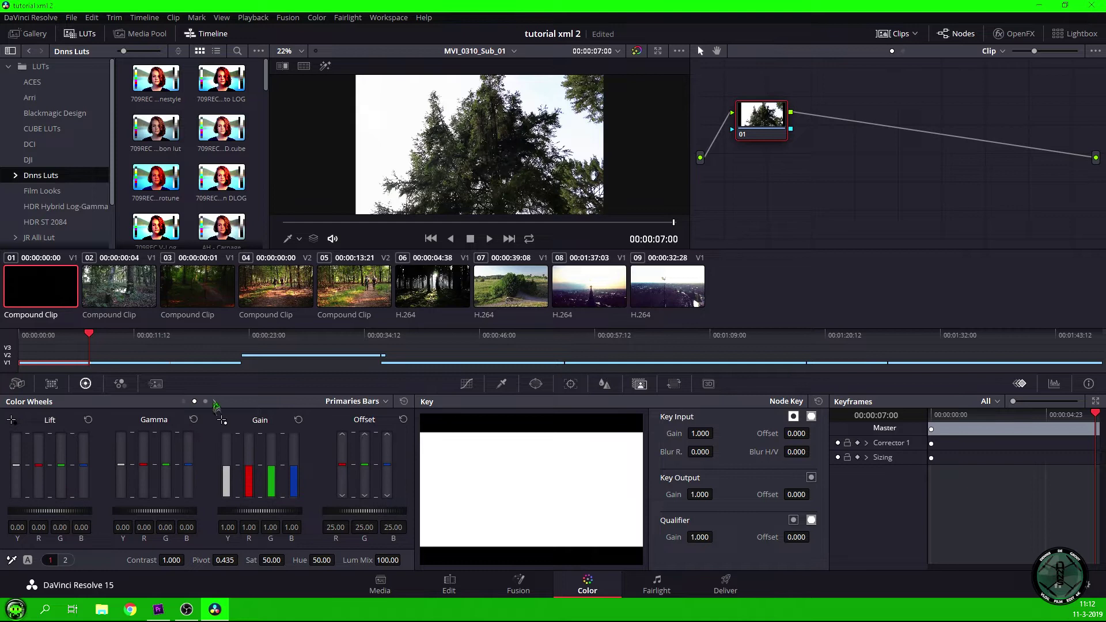
left_click(205, 401)
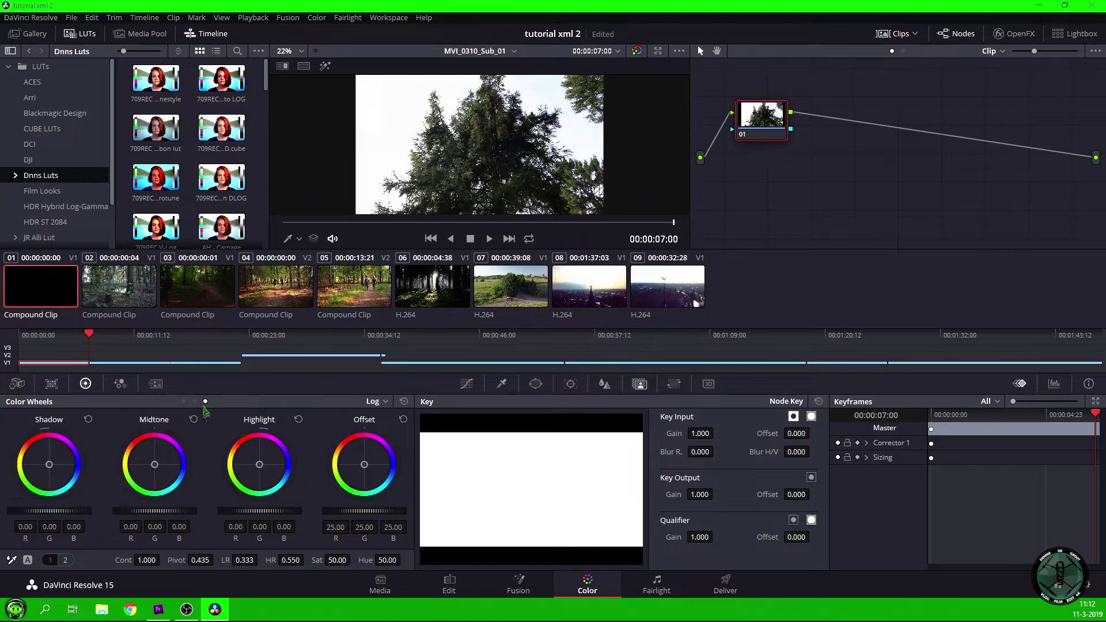
Look through the other primary grading tools, including Color Match and Motion Effects
left_click(51, 383)
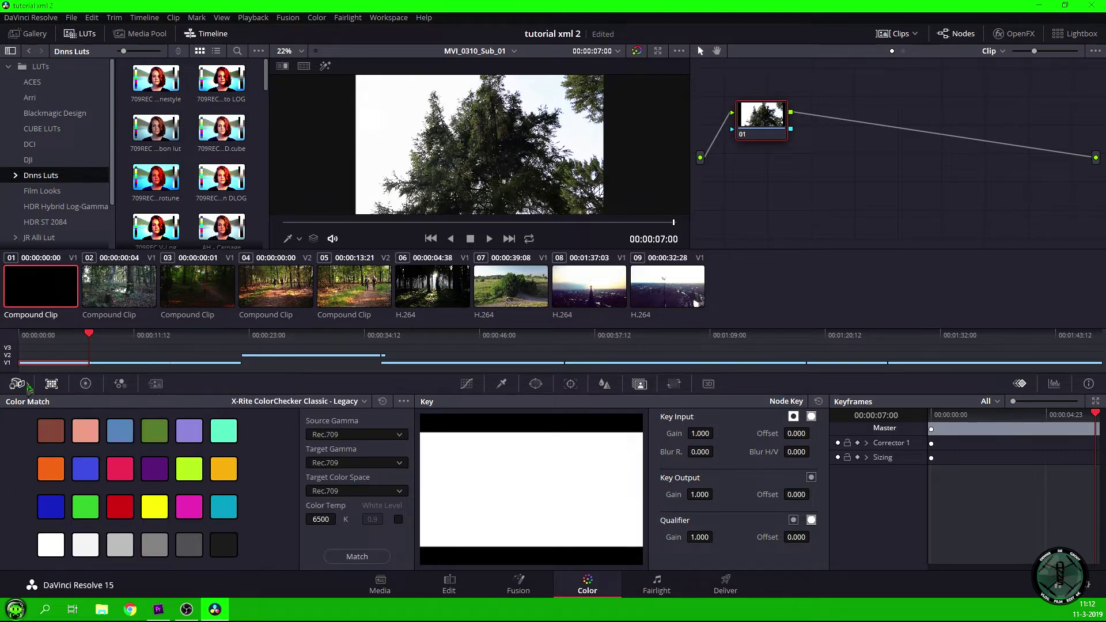
left_click(120, 384)
left_click(155, 385)
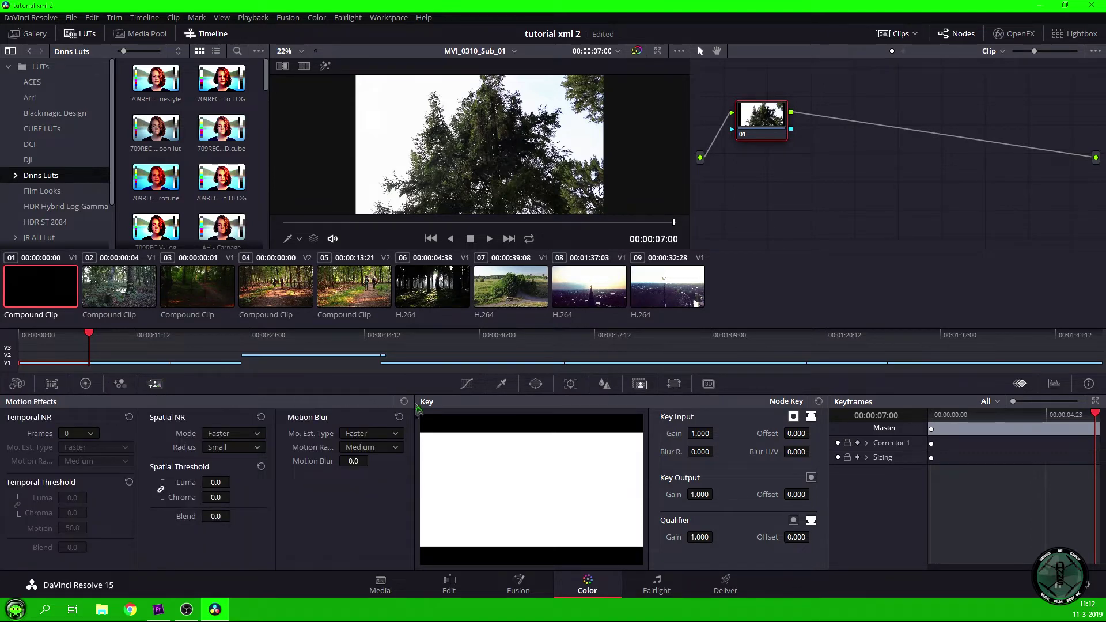
Go through the curve modes, including Hue Vs Hue and Hue Vs Lum, ending on Hue Vs Sat
left_click(467, 384)
left_click(613, 402)
left_click(624, 401)
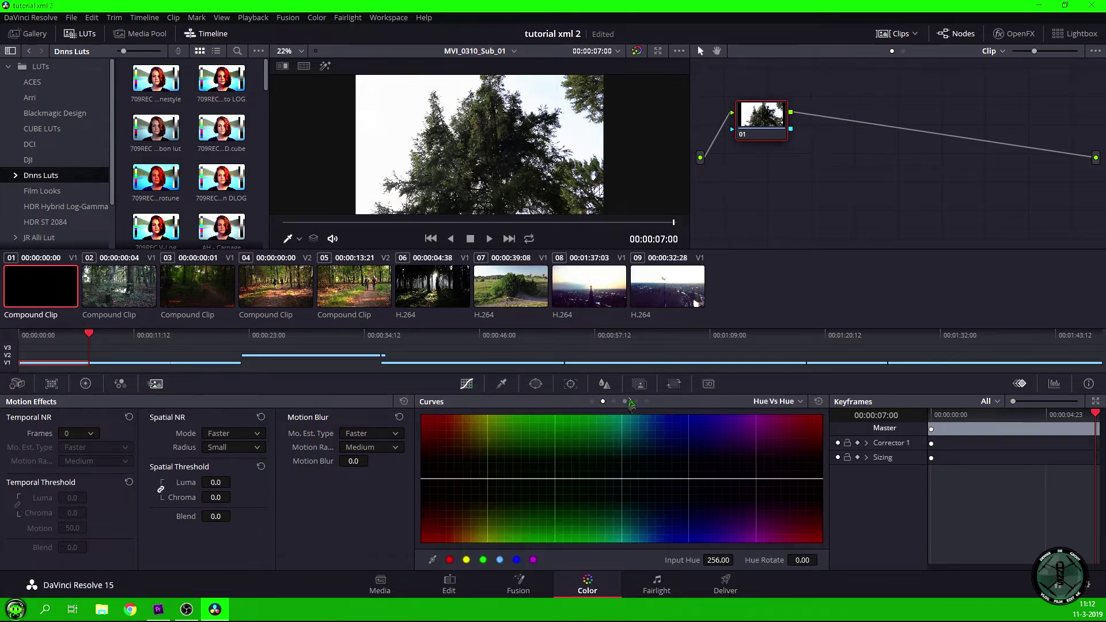
left_click(635, 401)
left_click(646, 401)
left_click(624, 402)
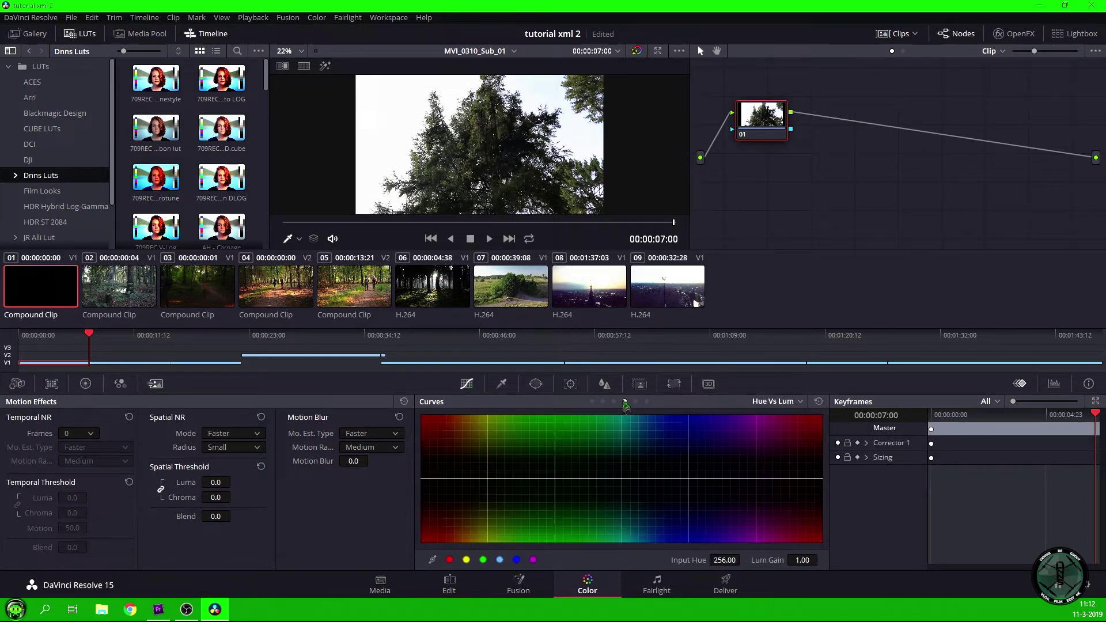
left_click(614, 402)
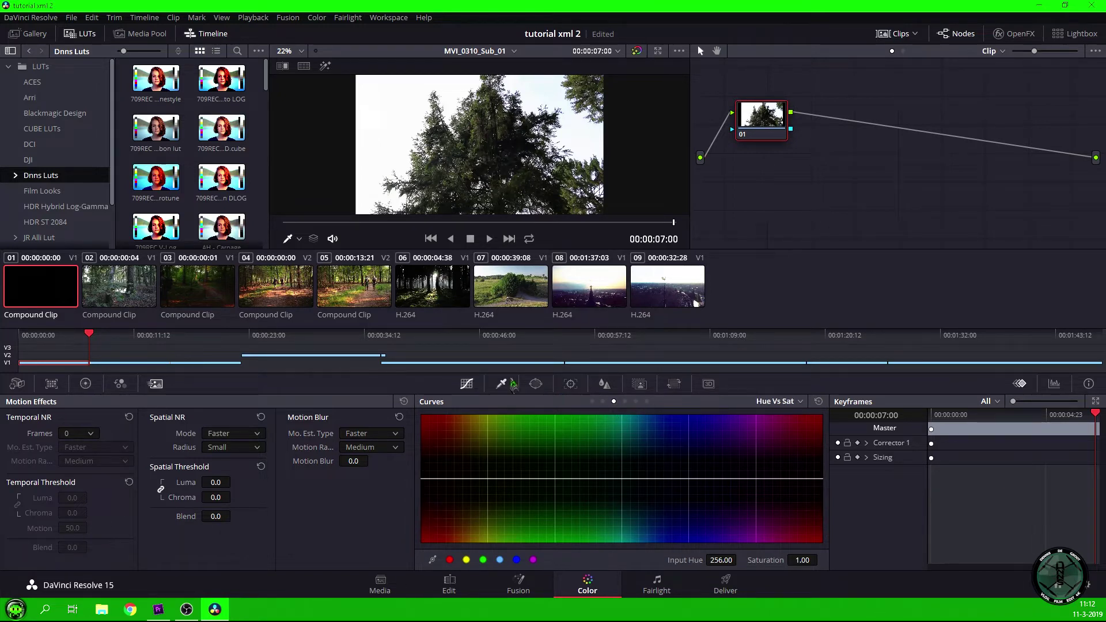
View the Window shapes and the Tracker settings for the first clip's node
left_click(539, 384)
left_click(541, 386)
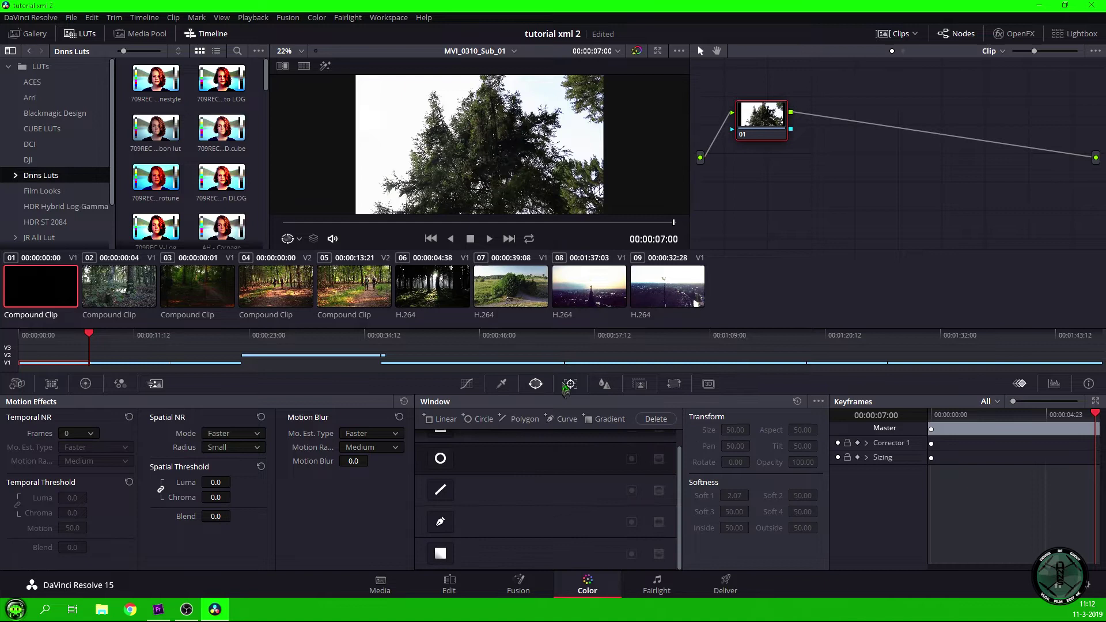
left_click(581, 387)
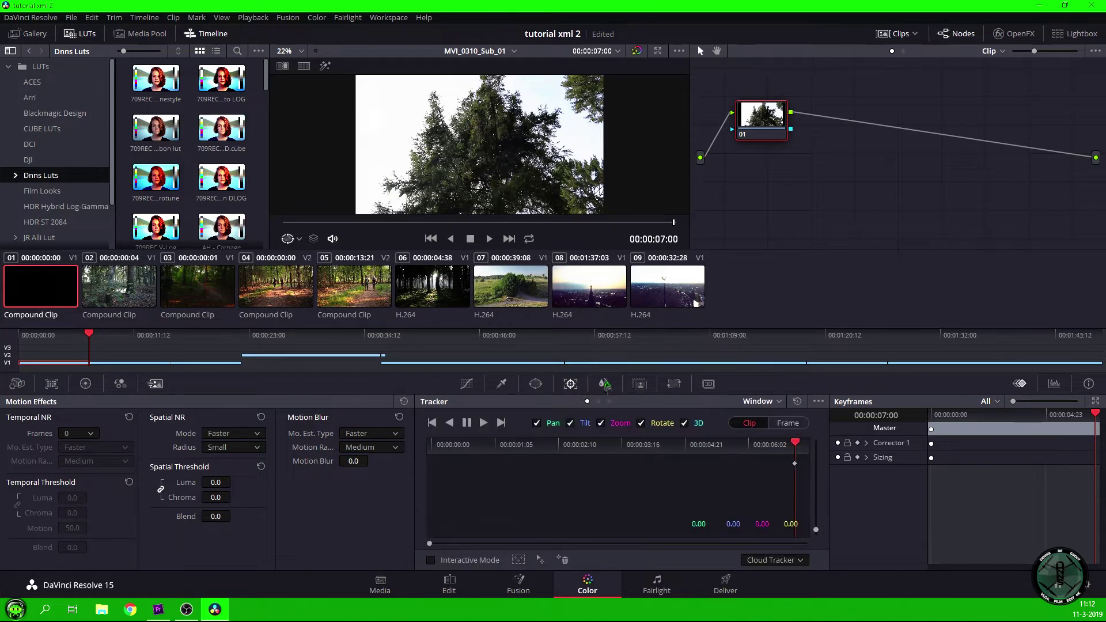
Try lowering the Key Output gain of node 01, and reset the node key
left_click(675, 385)
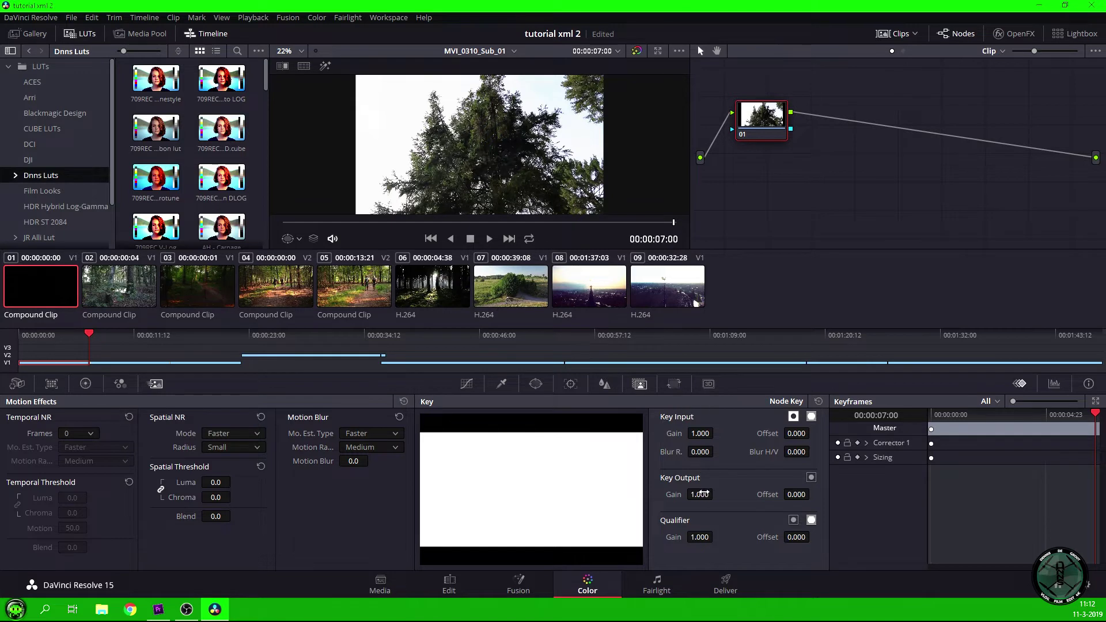
left_click_drag(703, 495, 703, 495)
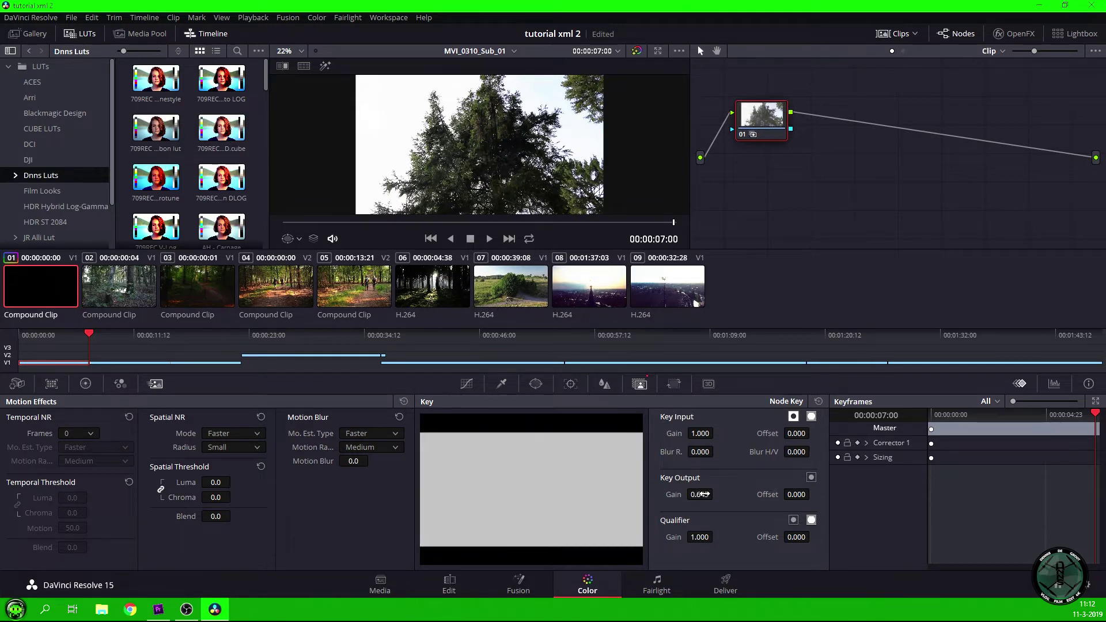
left_click(819, 402)
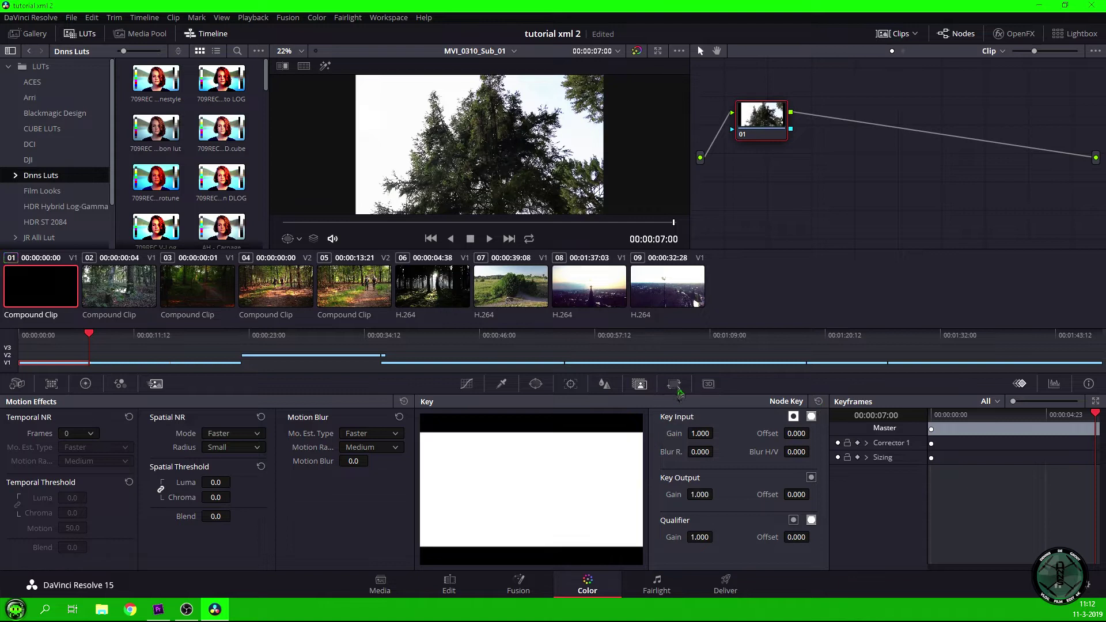
View the Input Sizing settings and return to the Hue Vs Sat curve
left_click(675, 385)
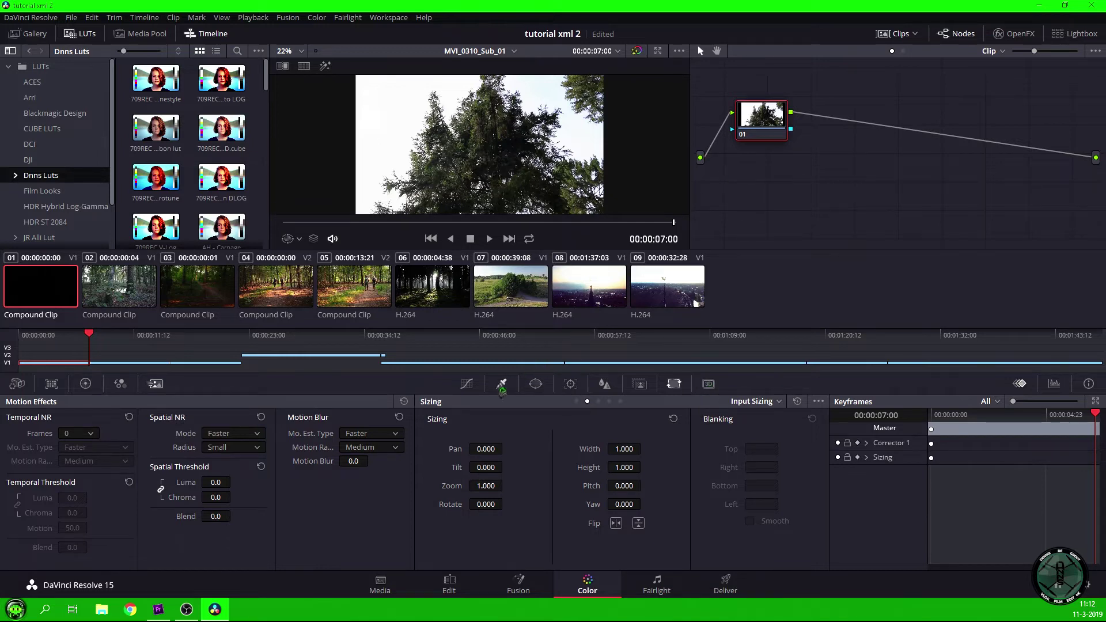
left_click(467, 385)
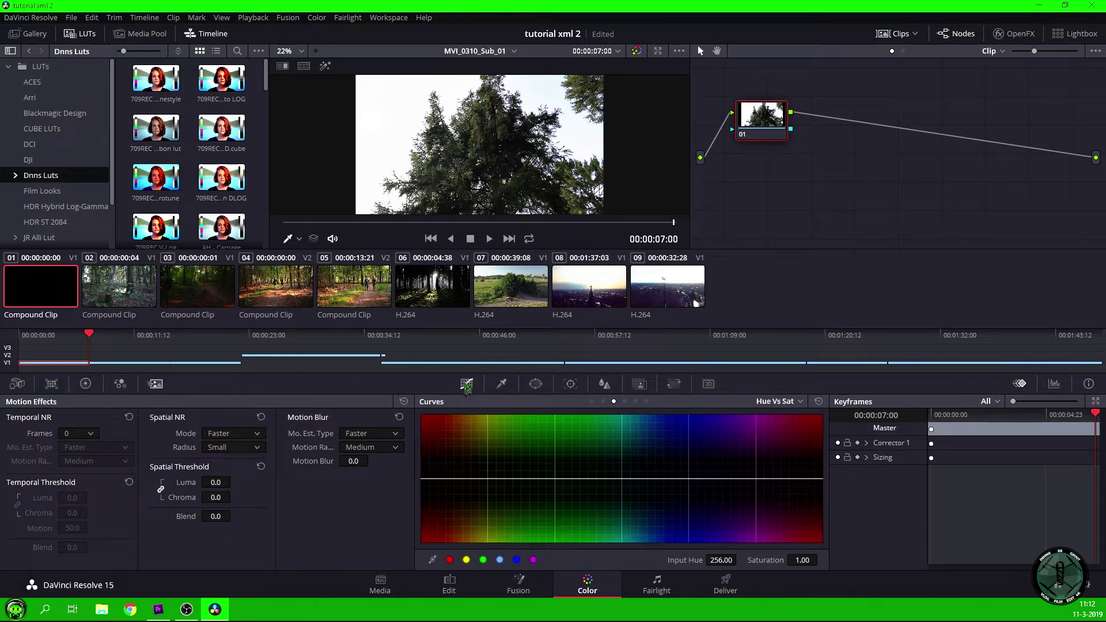
Return to the Color Wheels, compare the Primaries Wheels with the bars, and leave them in Primaries Bars mode
left_click(86, 384)
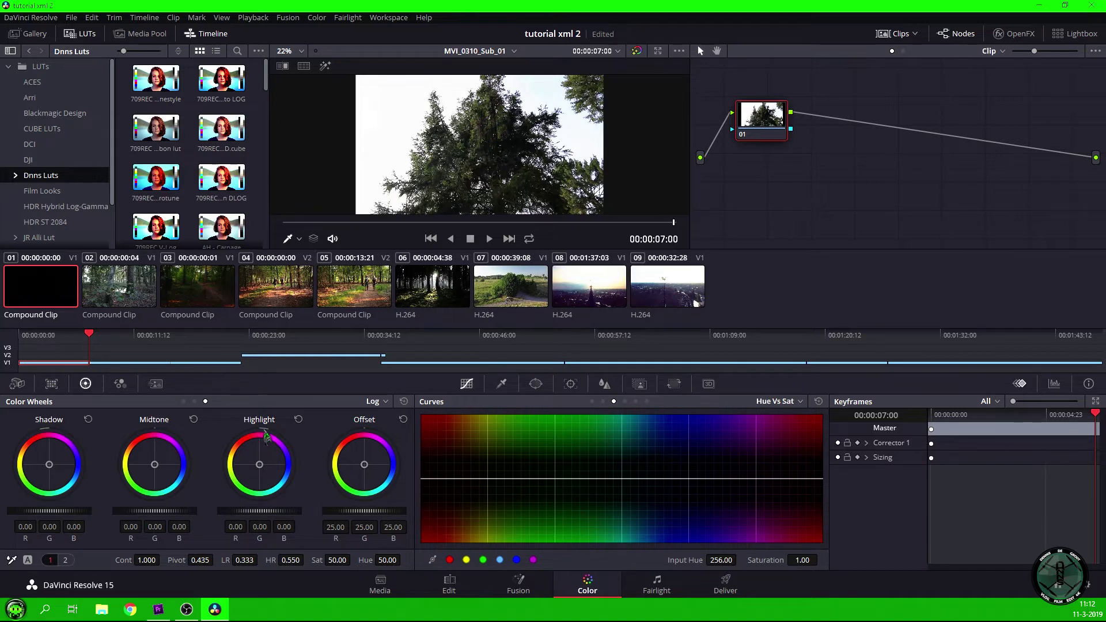
left_click(195, 402)
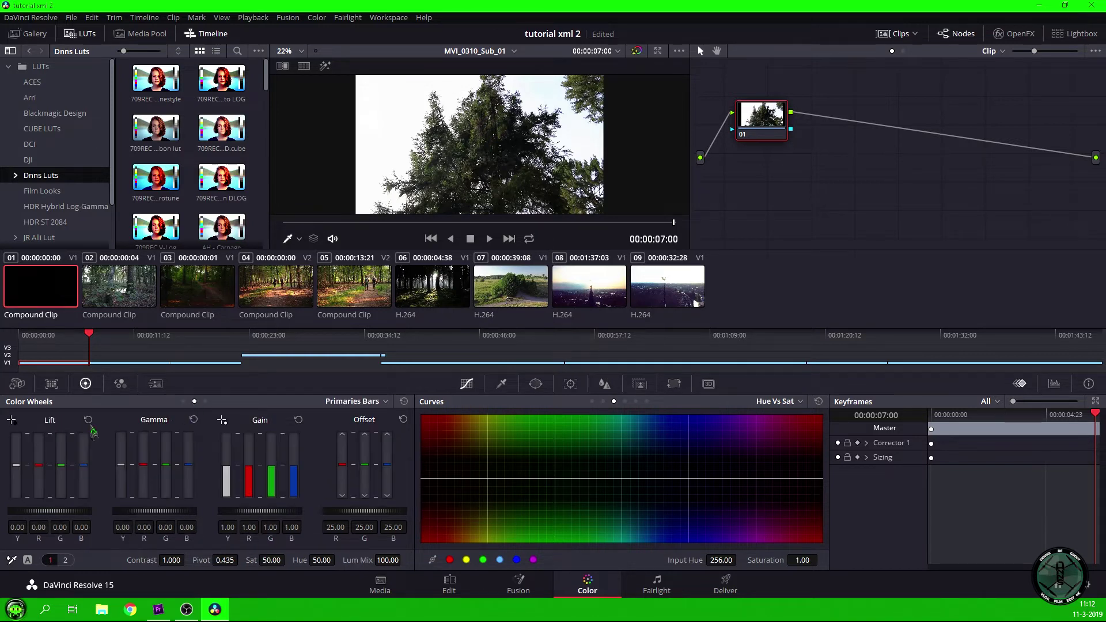
left_click(183, 402)
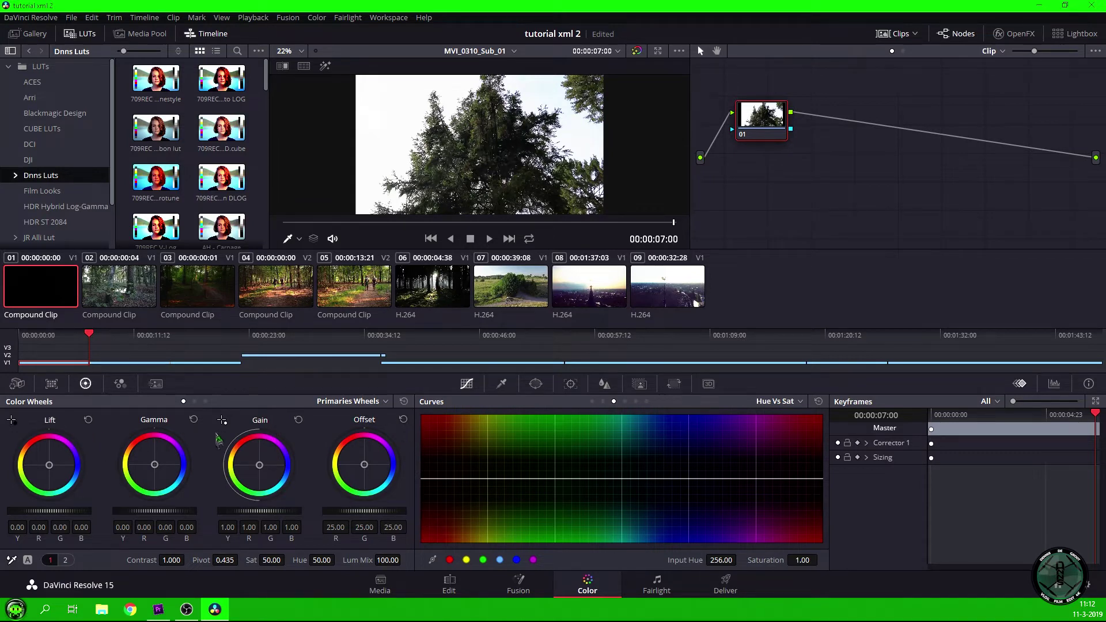
left_click(194, 401)
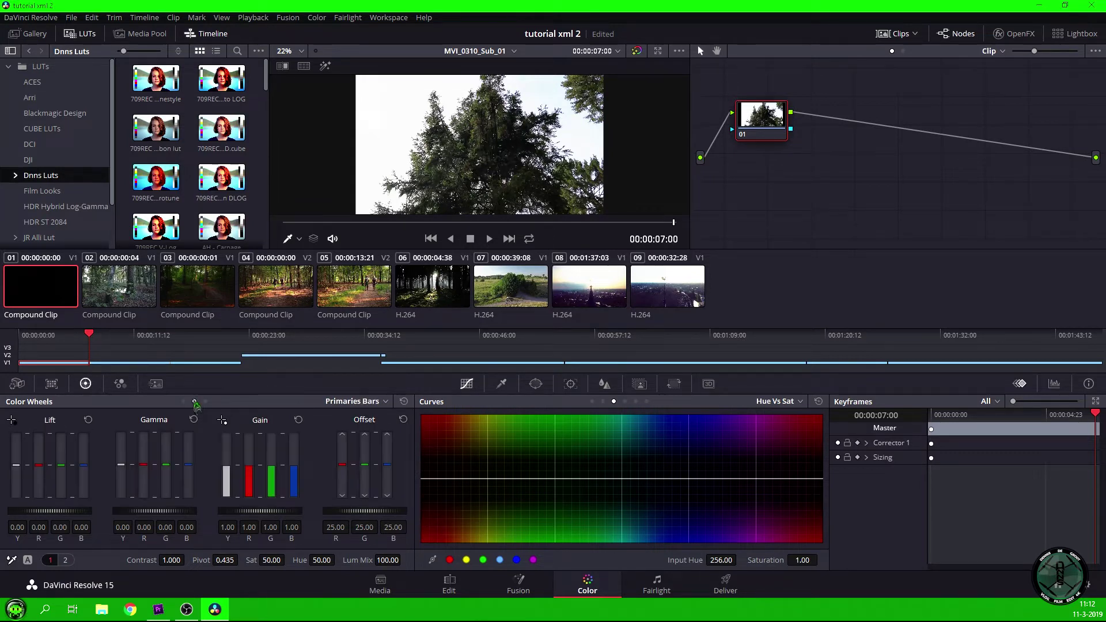
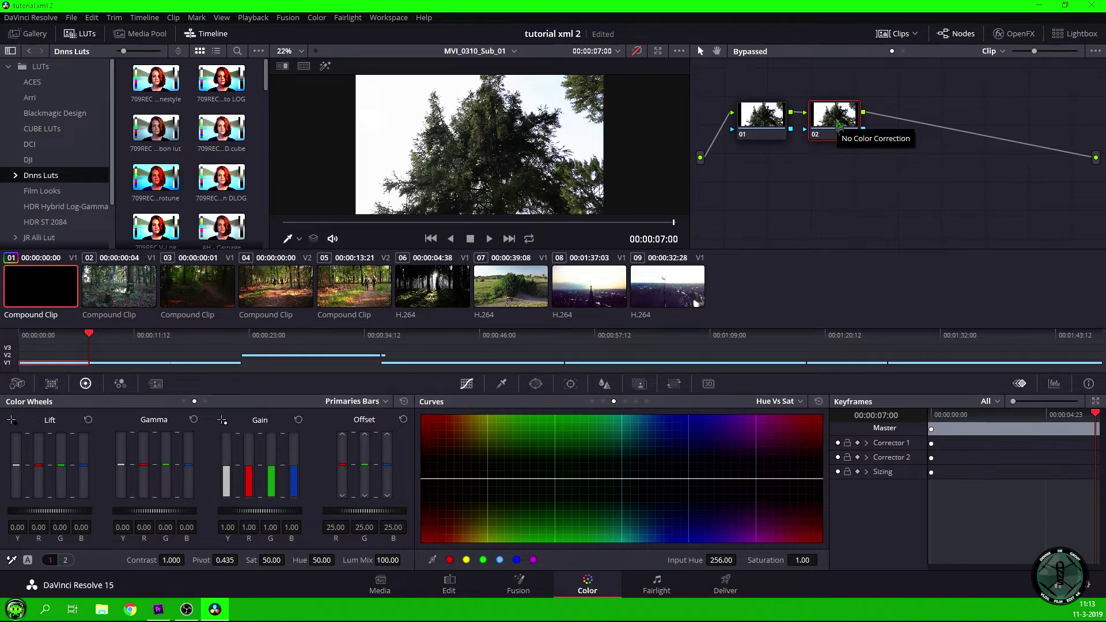
Apply a 3D LUT from the Dnns Luts collection to node 02 of the first clip
left_click_drag(839, 124, 843, 126)
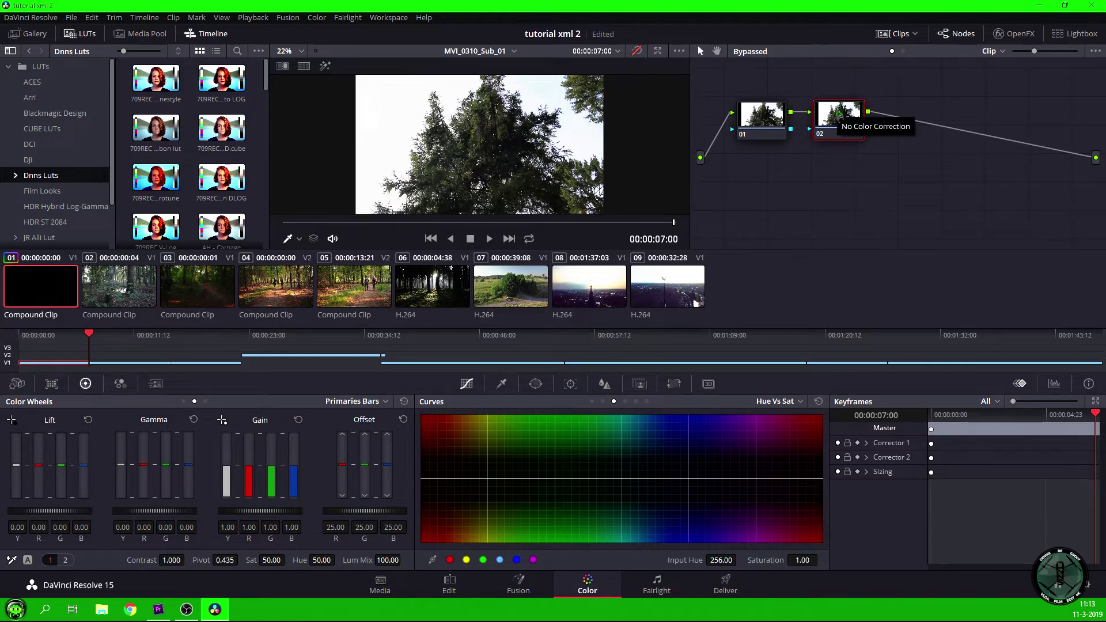
right_click(839, 113)
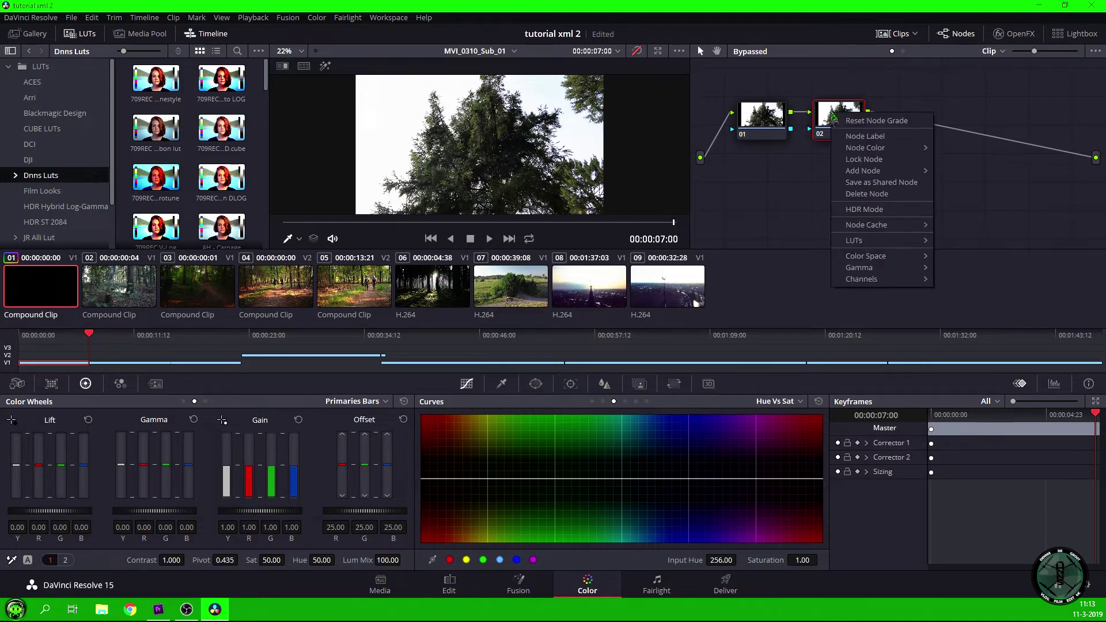
mouse_move(865, 240)
mouse_move(853, 350)
left_click(978, 266)
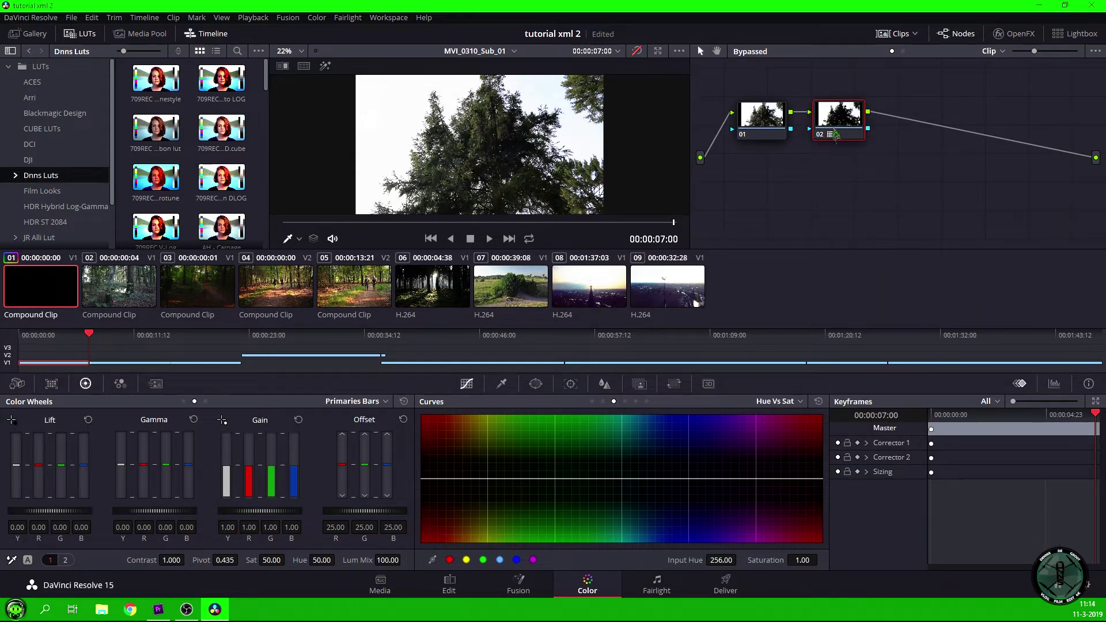
right_click(843, 110)
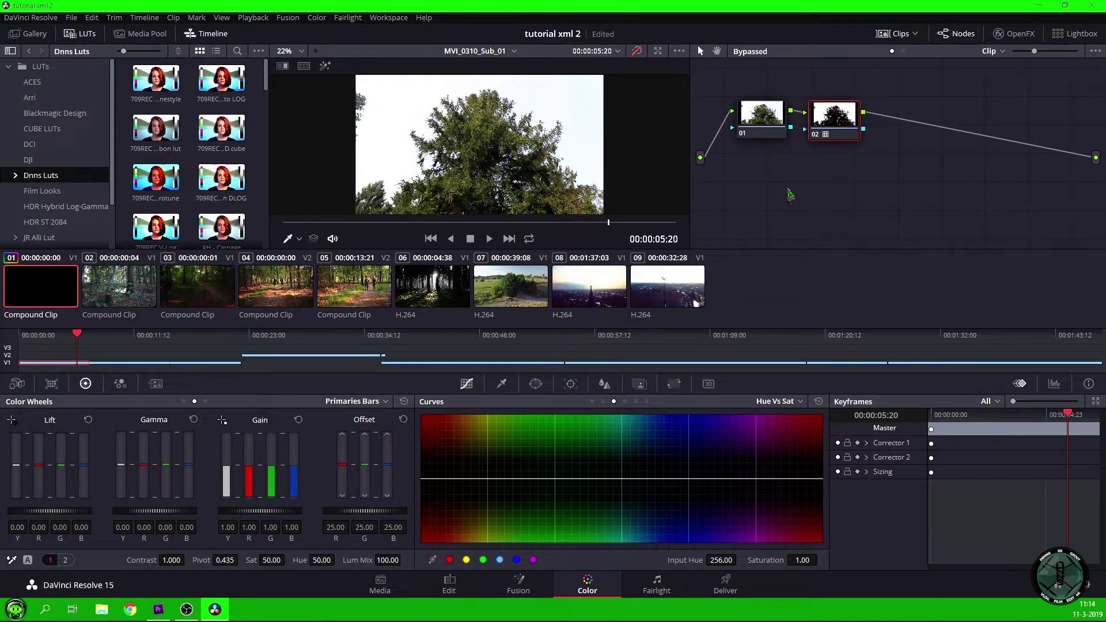
Compare the first clip with and without its grade by toggling the bypass, and leave the grade enabled
key("shift+d")
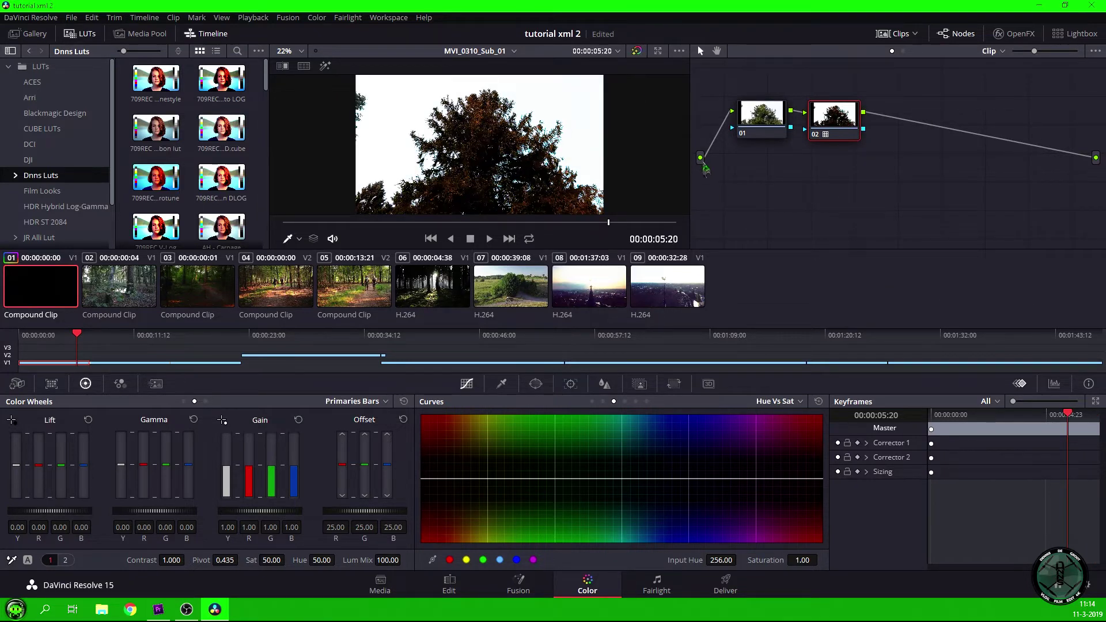
left_click(637, 51)
key("shift+d")
key("shift+d")
key("shift+d")
key("shift+d")
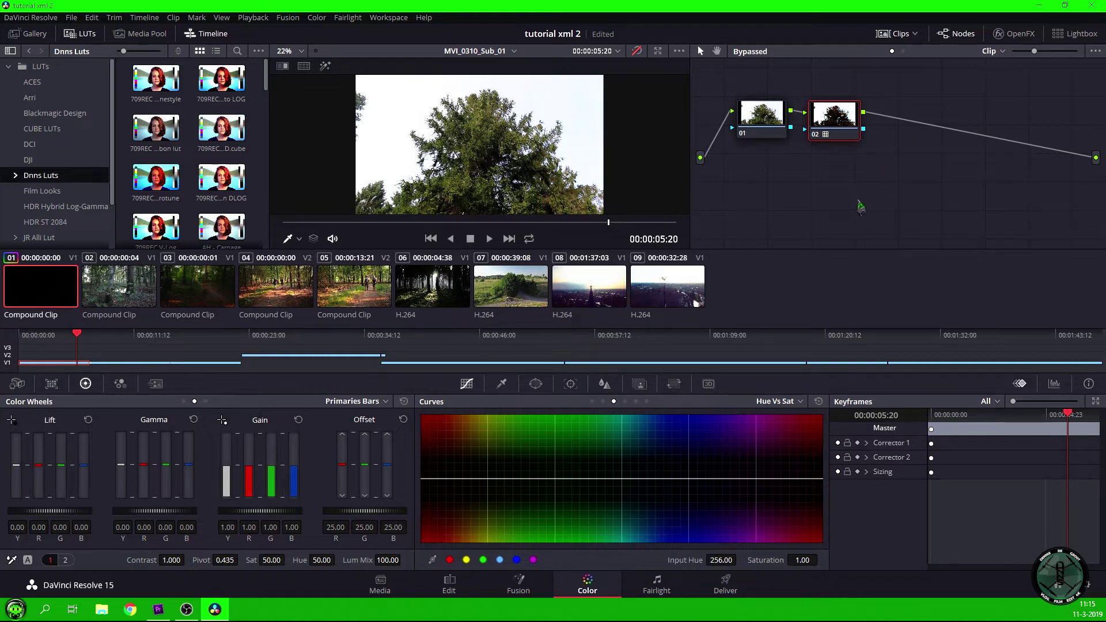
key("shift+d")
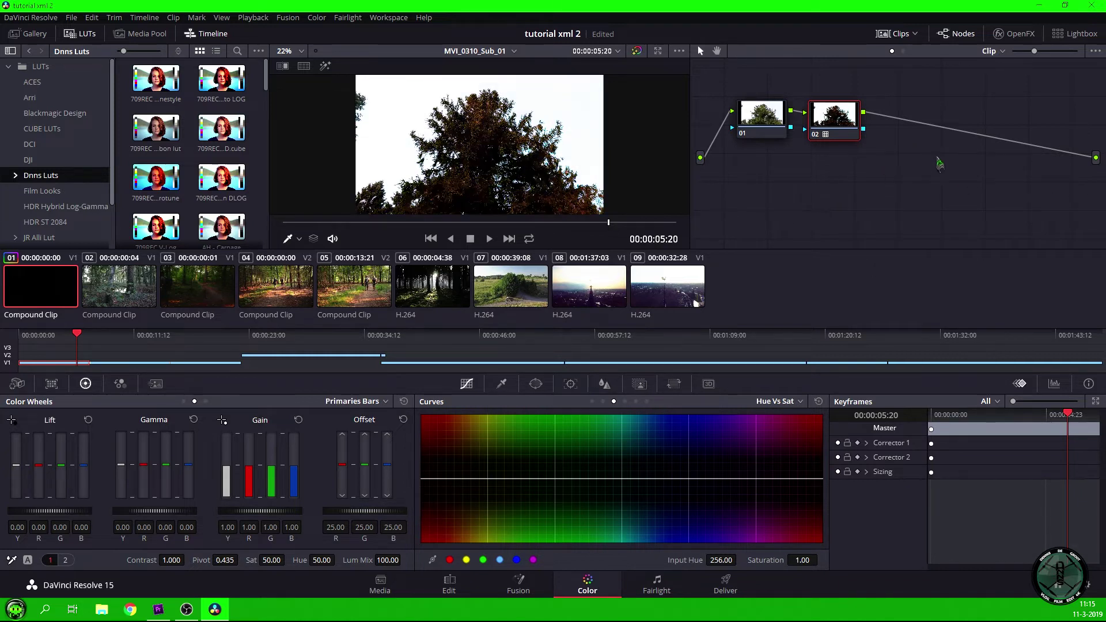
Add a second serial node to clip 02 and apply the AH - Nitro LUT from Dnns Luts to it
left_click(122, 297)
key("alt+s")
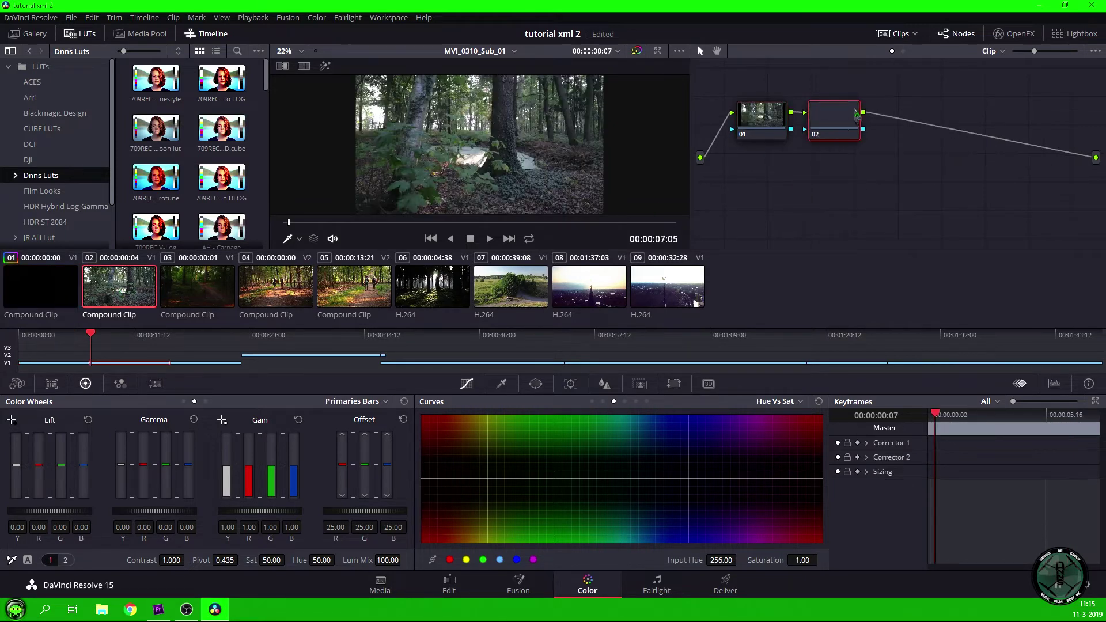
right_click(841, 119)
mouse_move(900, 249)
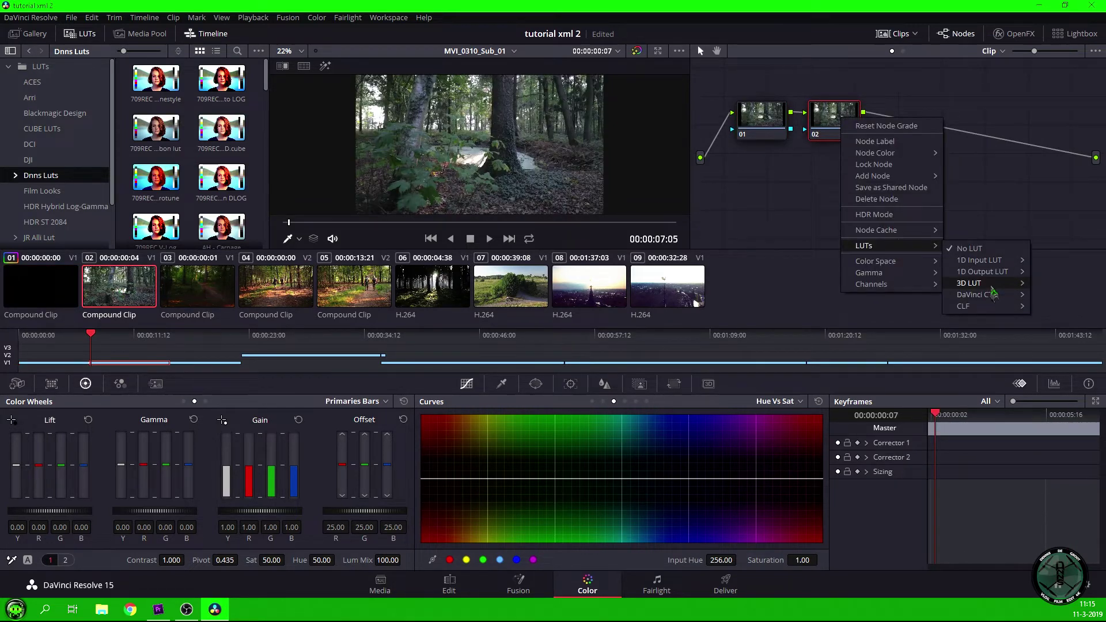
mouse_move(974, 282)
mouse_move(895, 356)
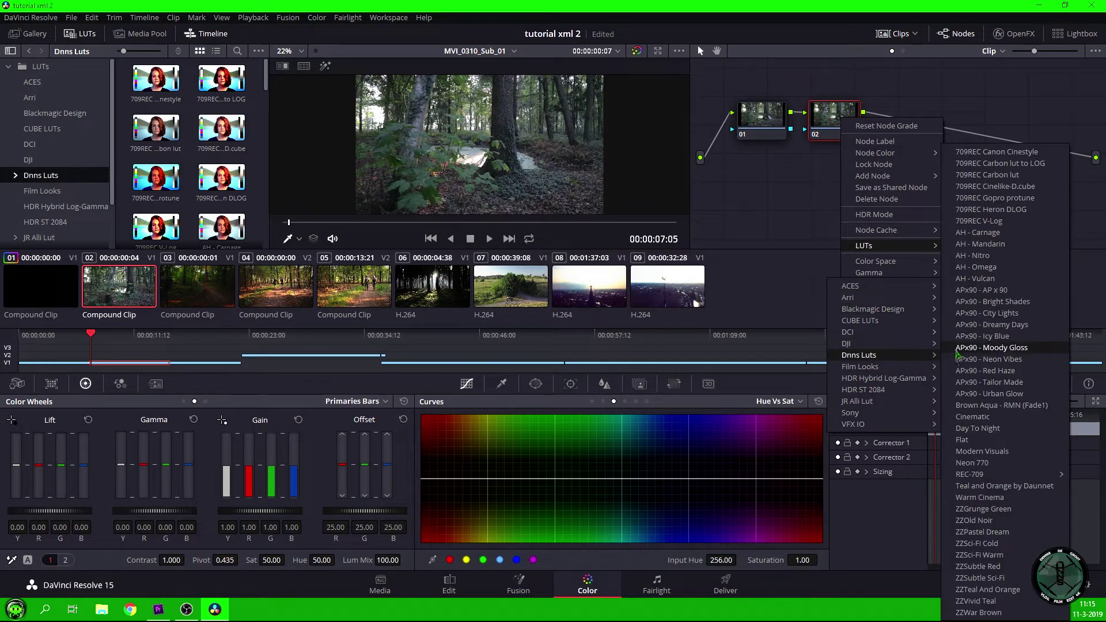
left_click(1002, 258)
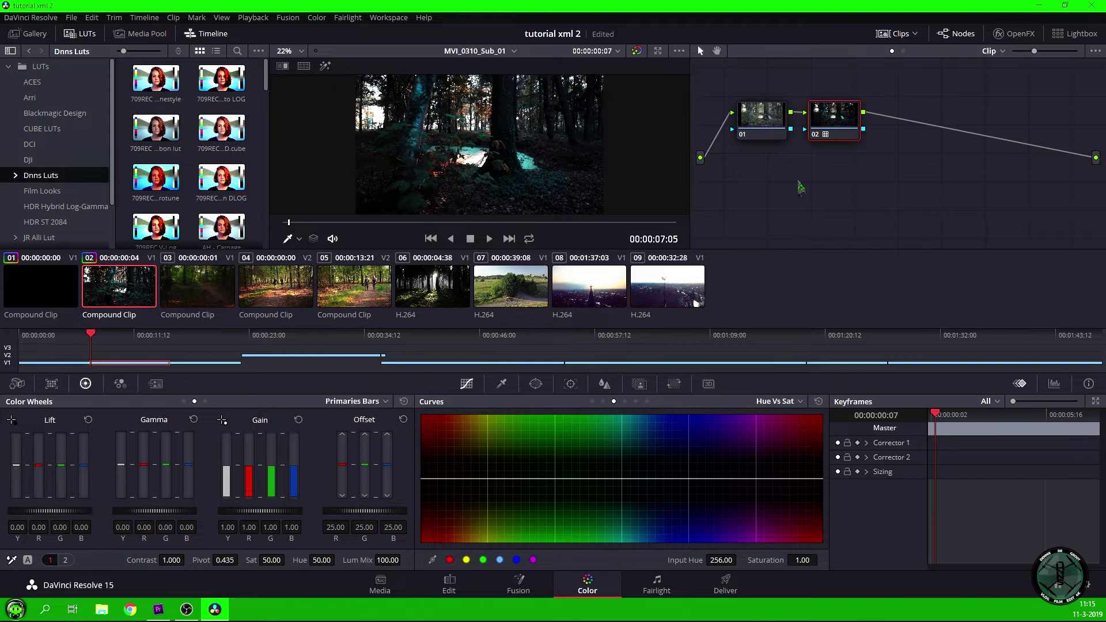
Apply the AH - Nitro LUT from the LUT gallery in a second node on clips 03, 04 and 05
left_click_drag(267, 86, 263, 108)
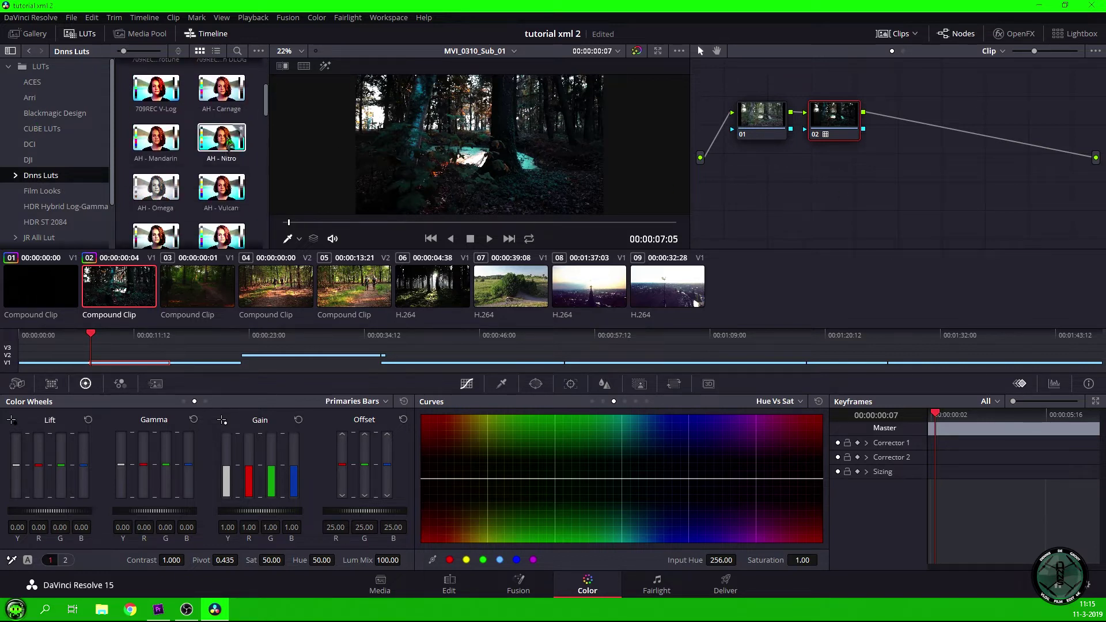
key("Down")
key("Down")
left_click_drag(217, 154, 834, 116)
left_click(372, 276)
left_click_drag(233, 127, 851, 128)
Apply the same second node with the AH - Nitro LUT to clips 06 through 09
key("Down")
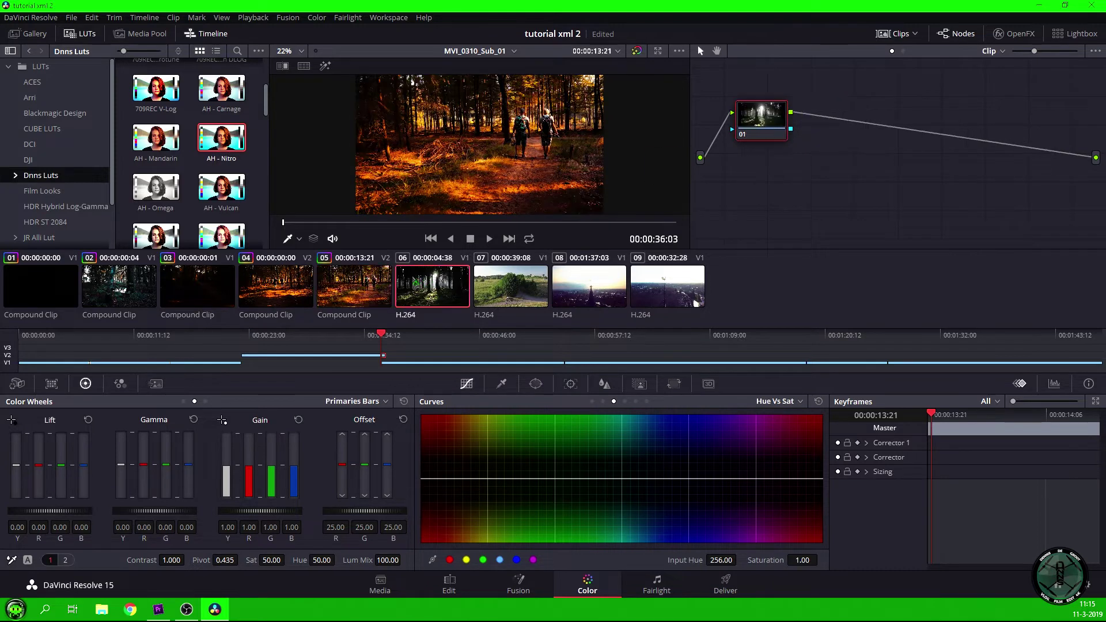
key("equal")
key("Down")
key("equal")
key("Down")
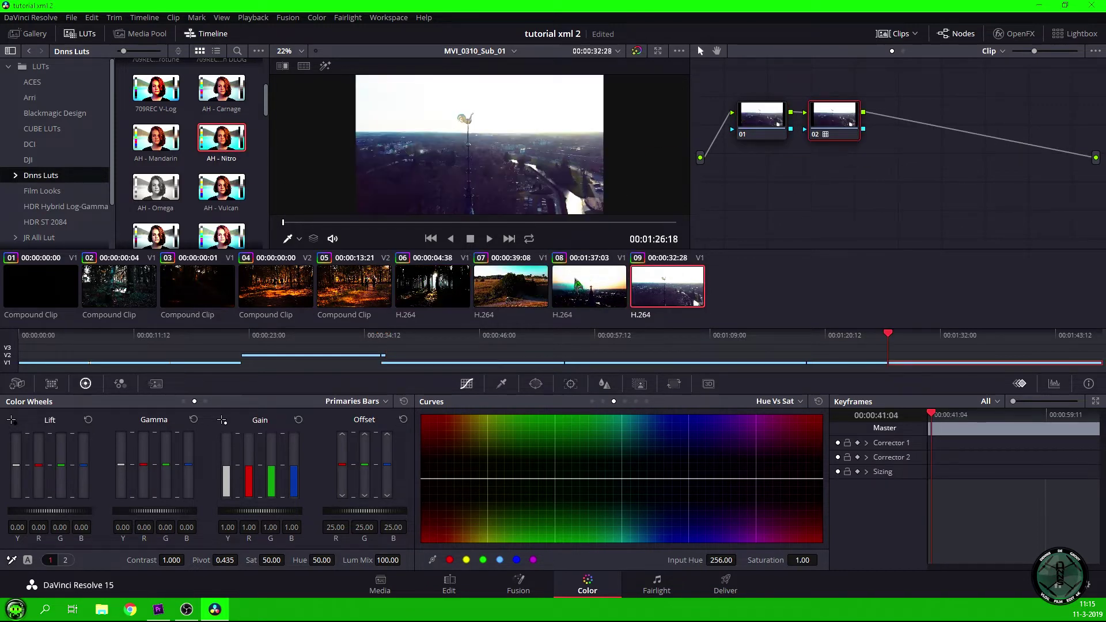
key("equal")
key("Up")
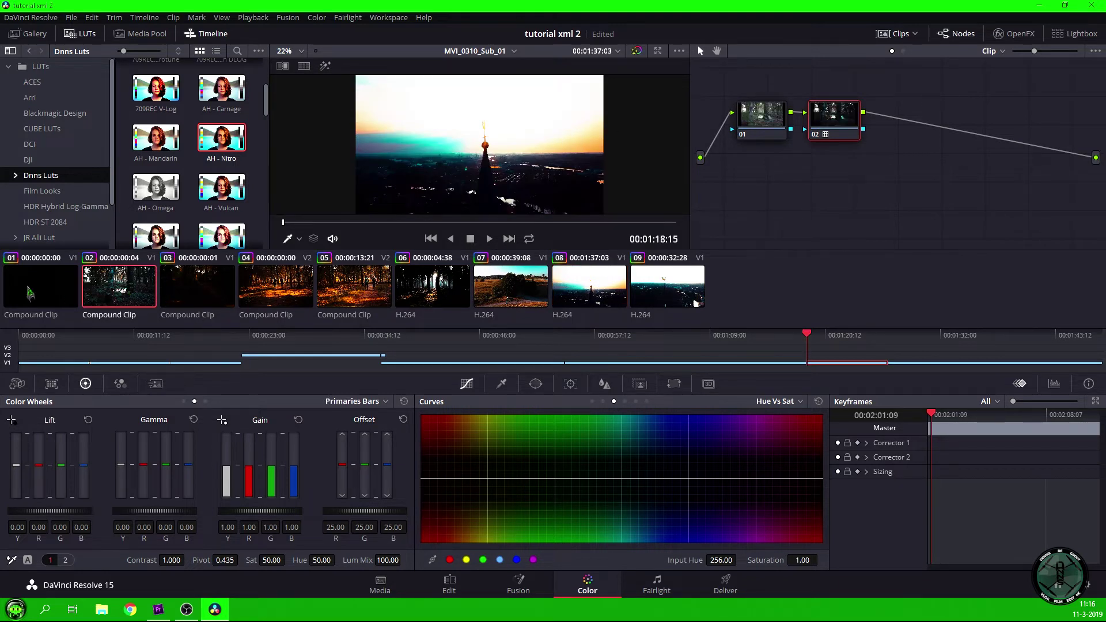
Check the first clip's look, switch the Color Wheels to Log, and set the Key Output gain of clip 03's node 02 to 0.4
left_click(43, 291)
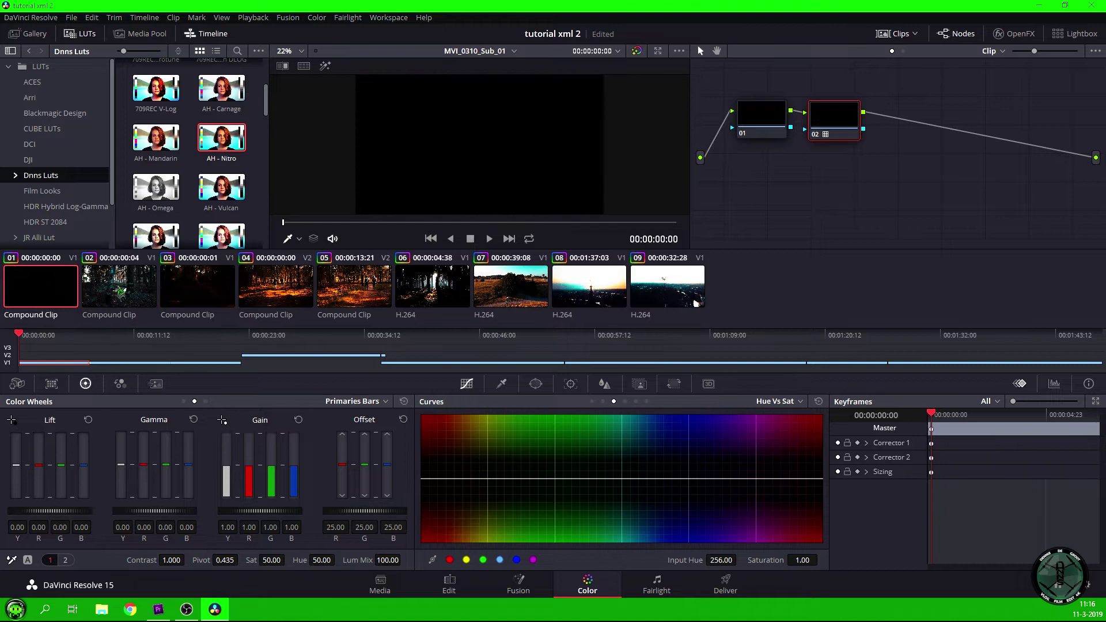
left_click(65, 337)
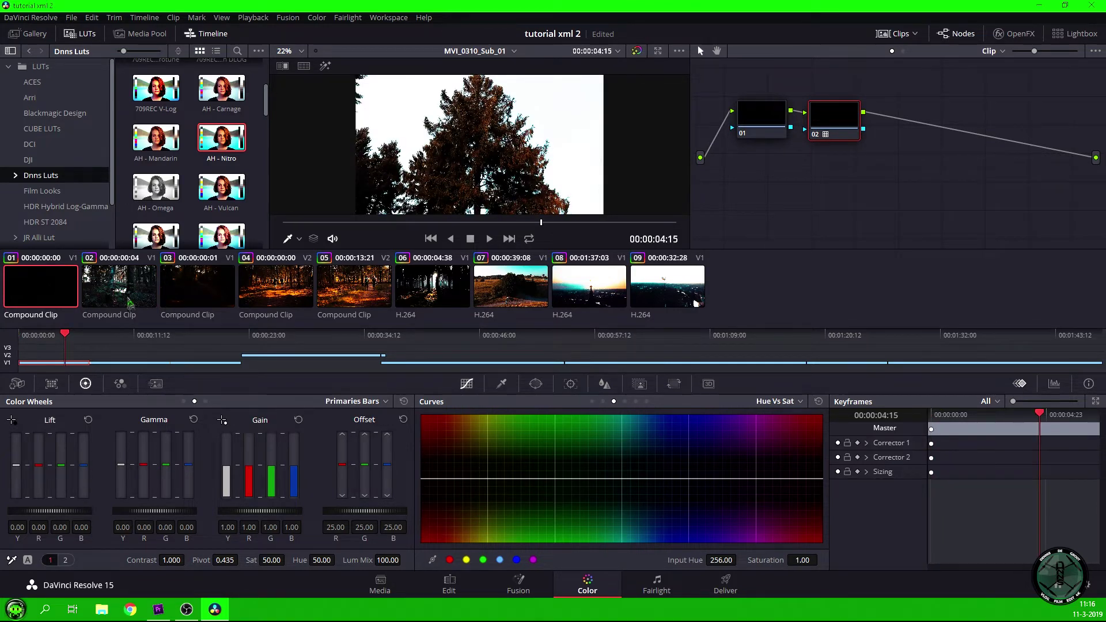
left_click(213, 289)
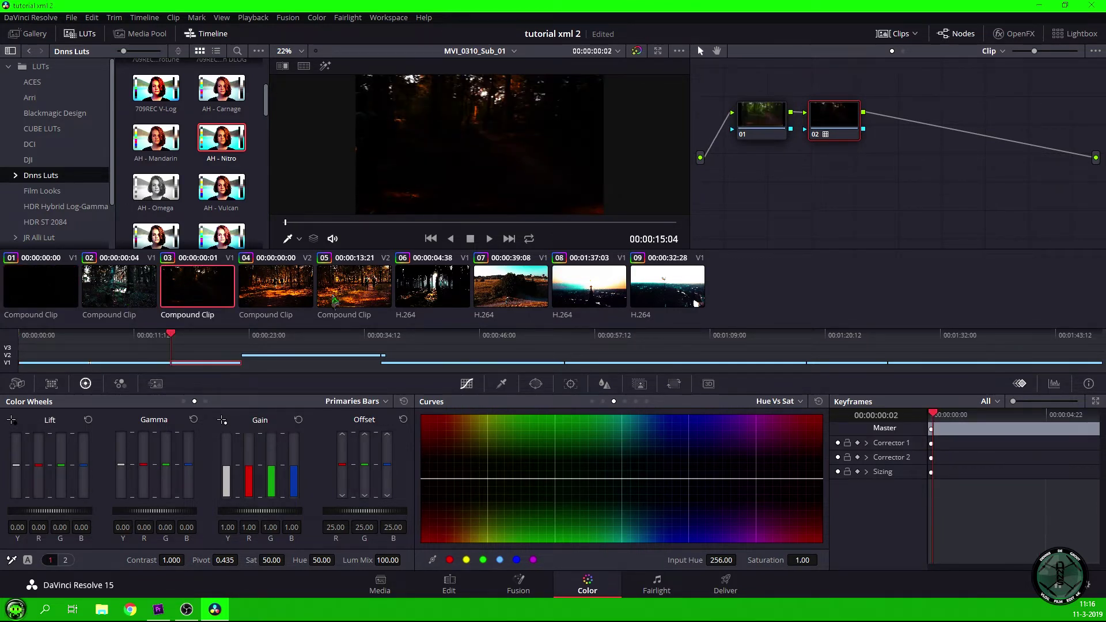
left_click(205, 402)
left_click(639, 383)
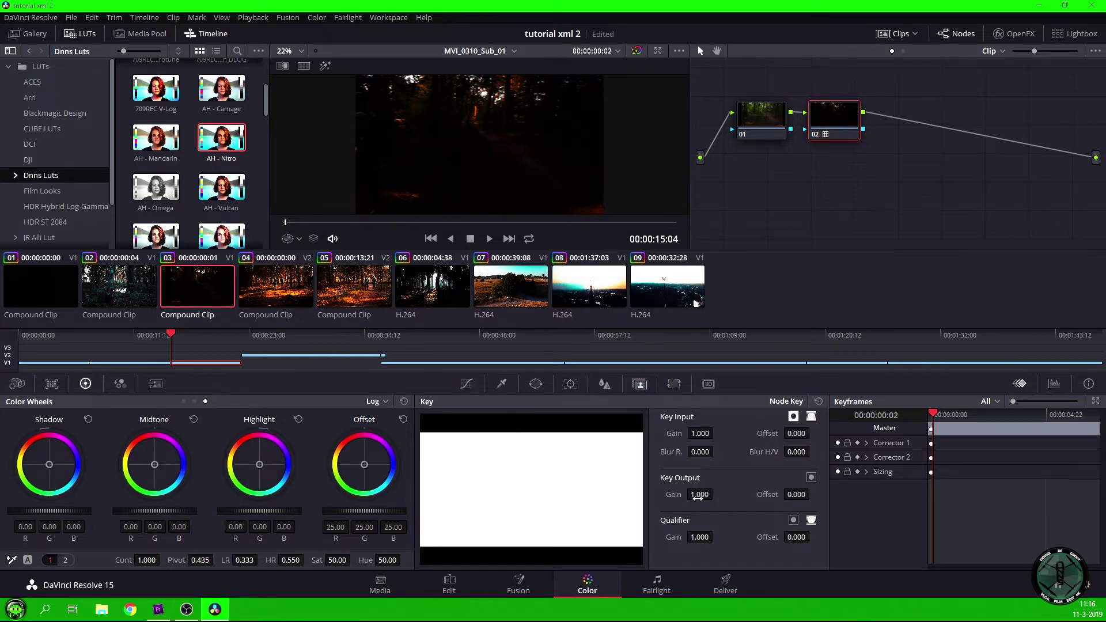
left_click(701, 493)
type("0.4")
key("Return")
left_click(701, 493)
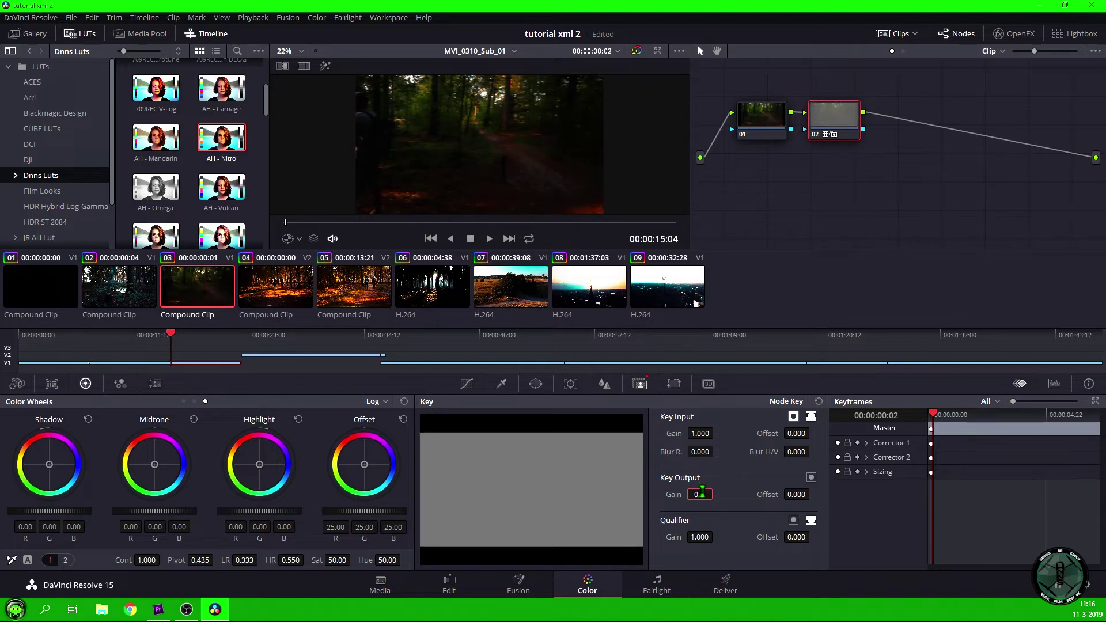
Set the Key Output gain of clip 04's node 02 to 0.4, and raise it to 0.5
left_click(270, 291)
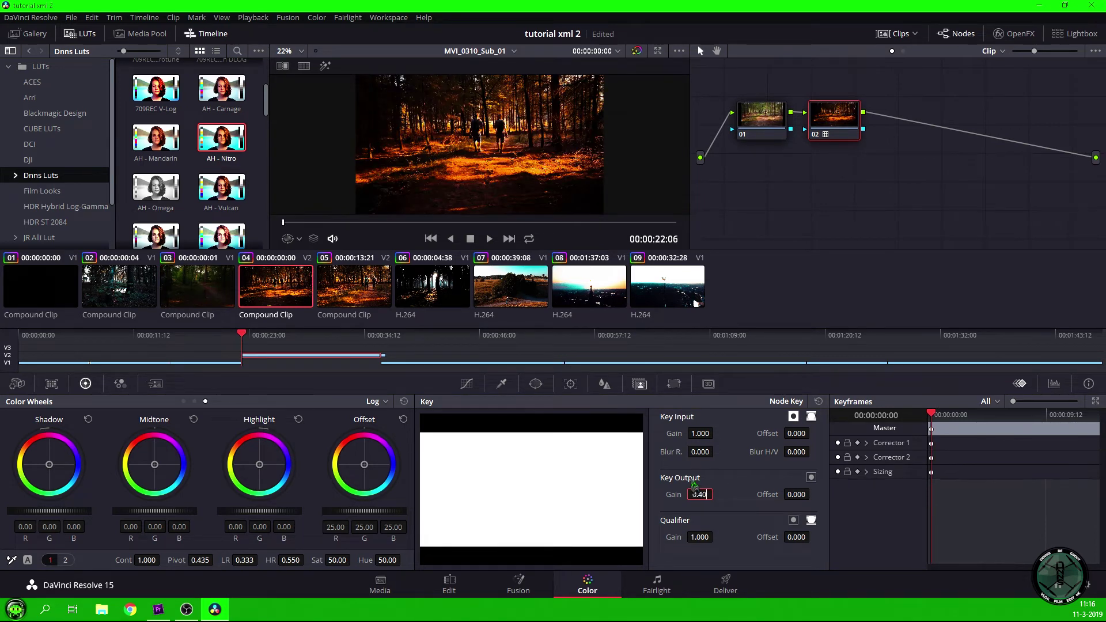
left_click(696, 489)
type("0.40")
key("Return")
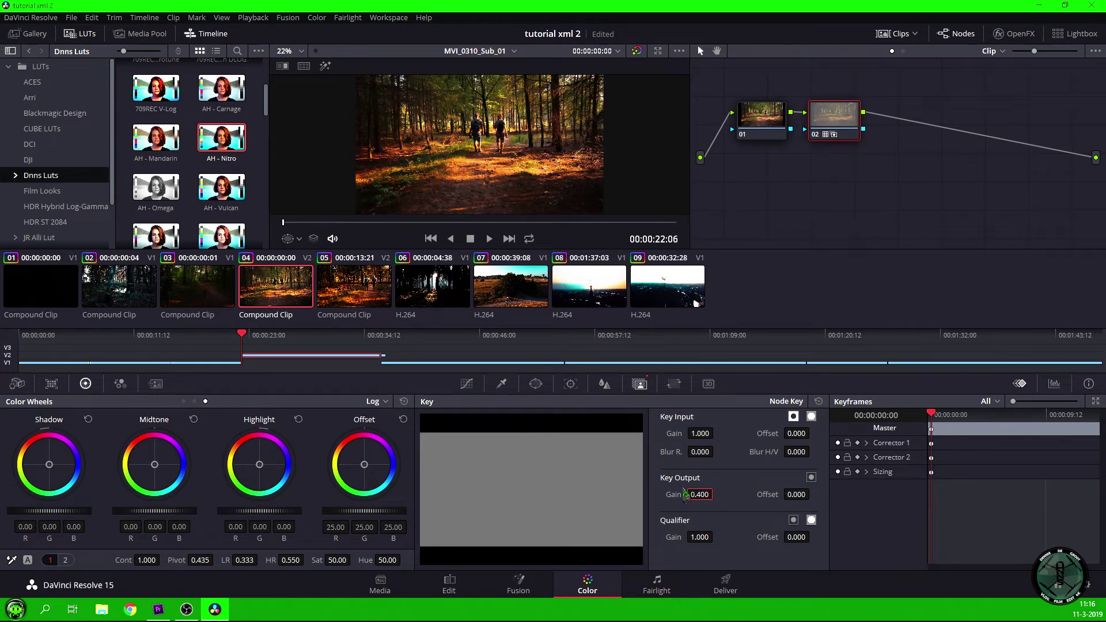
type("0.5")
key("Return")
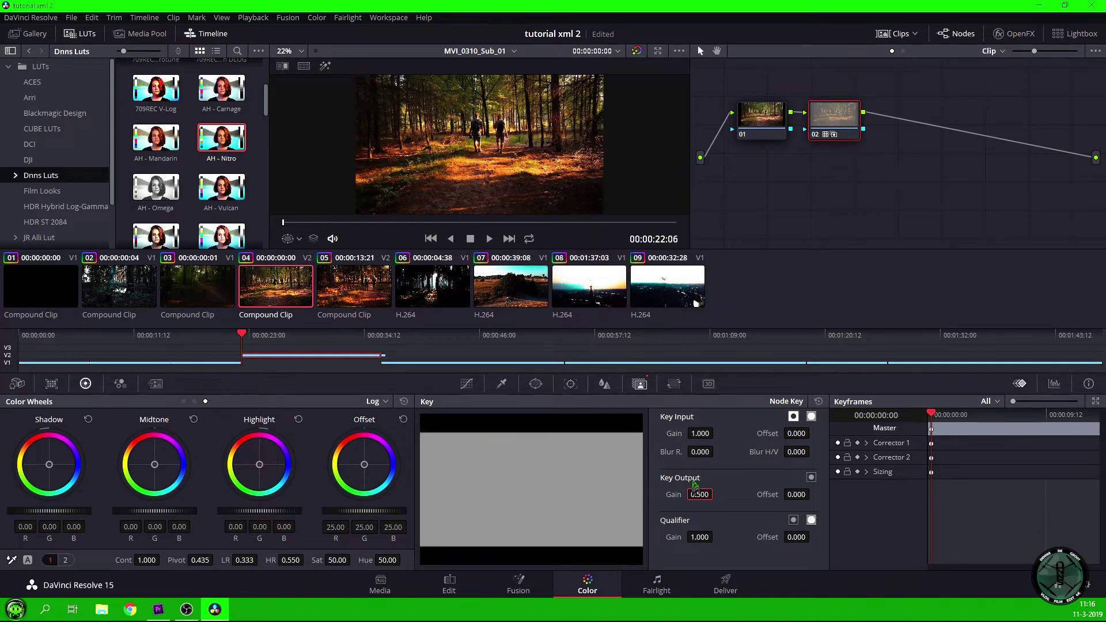
Set the Key Output gain of node 02 to 0.5 on clip 05 and to 0.75 on clip 06
left_click(378, 301)
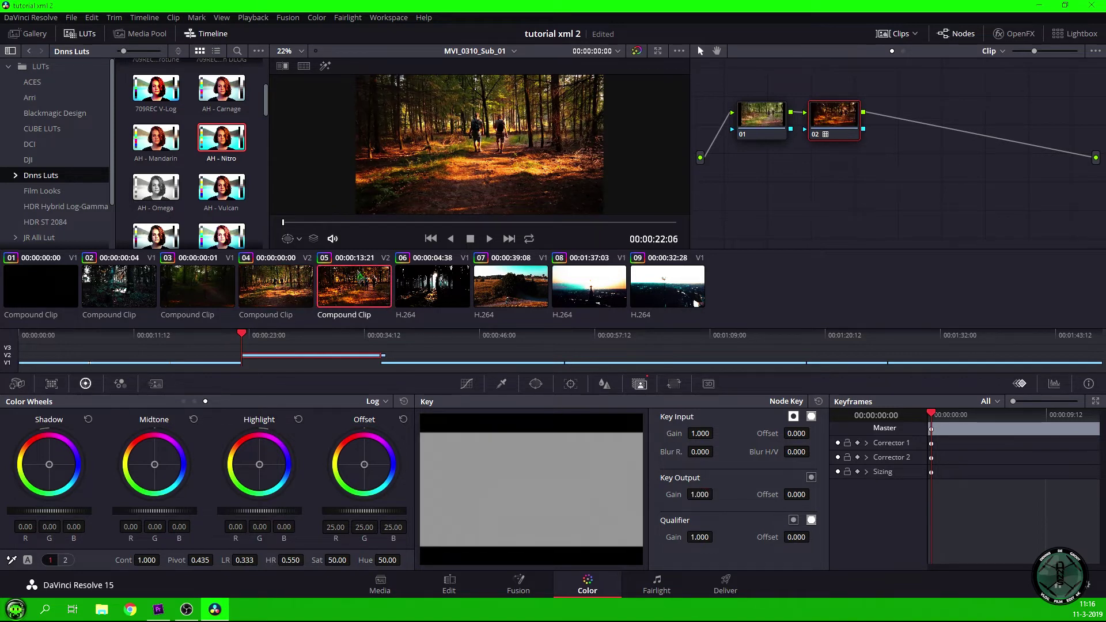
left_click(702, 493)
type("0.4")
key("Return")
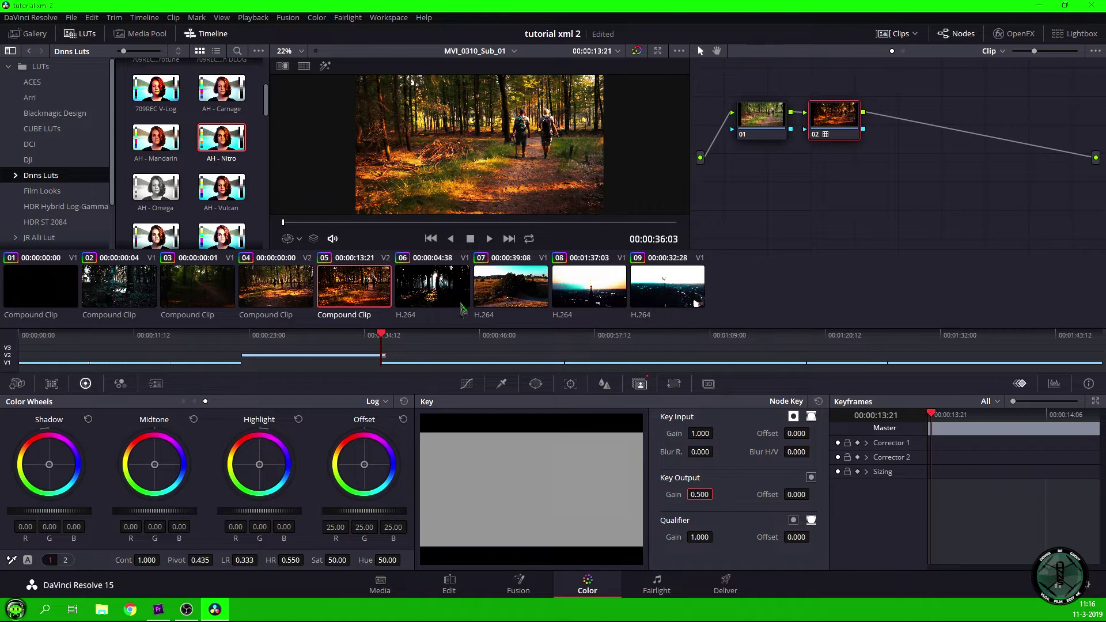
key("Down")
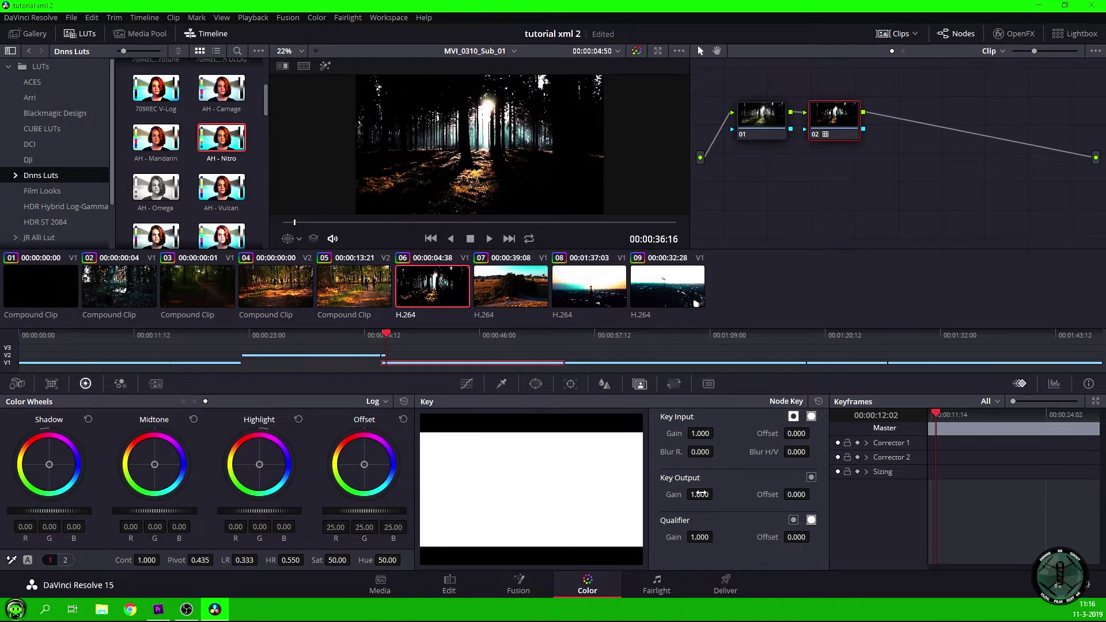
left_click(703, 490)
type("0.750")
key("Return")
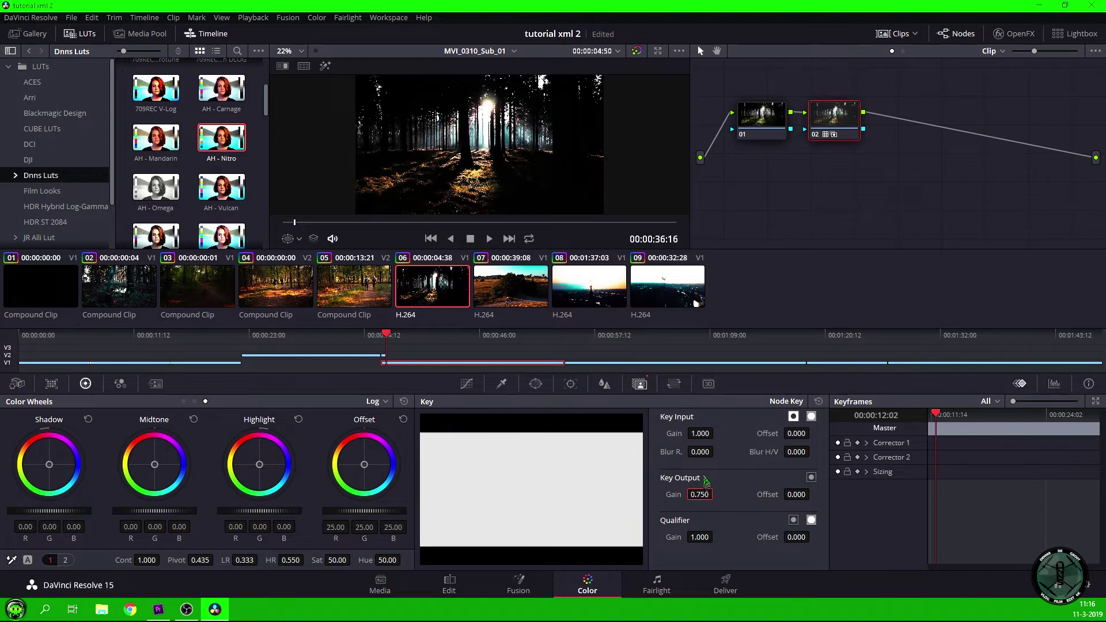
On clip 08's node 02, try raising the Midtone level, reset it, and reduce the Key Output gain to 0.5
key("Down")
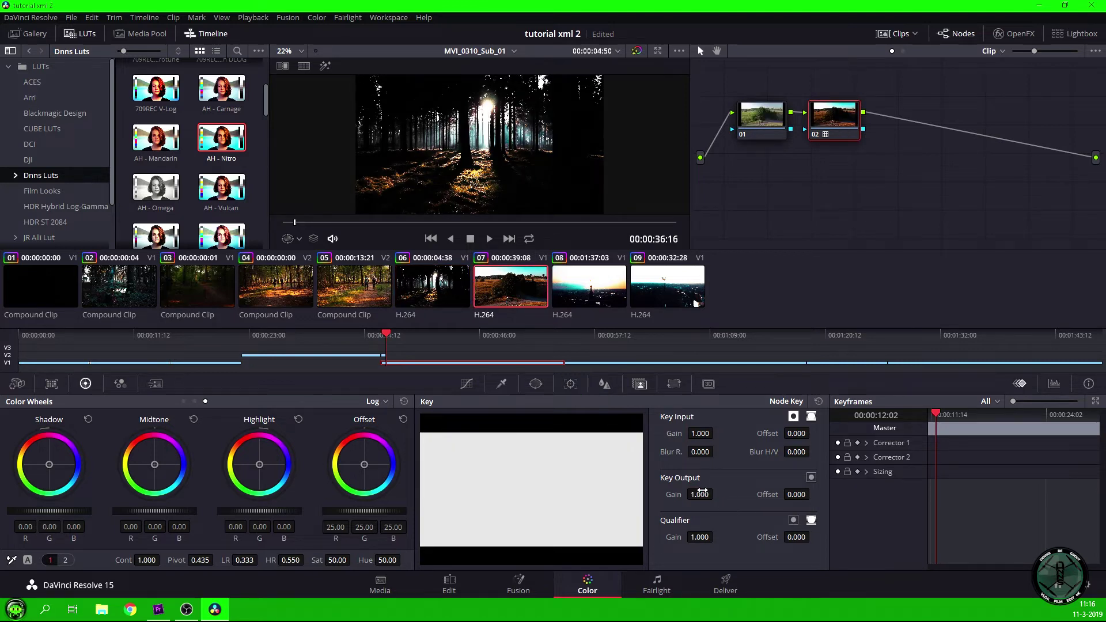
key("Down")
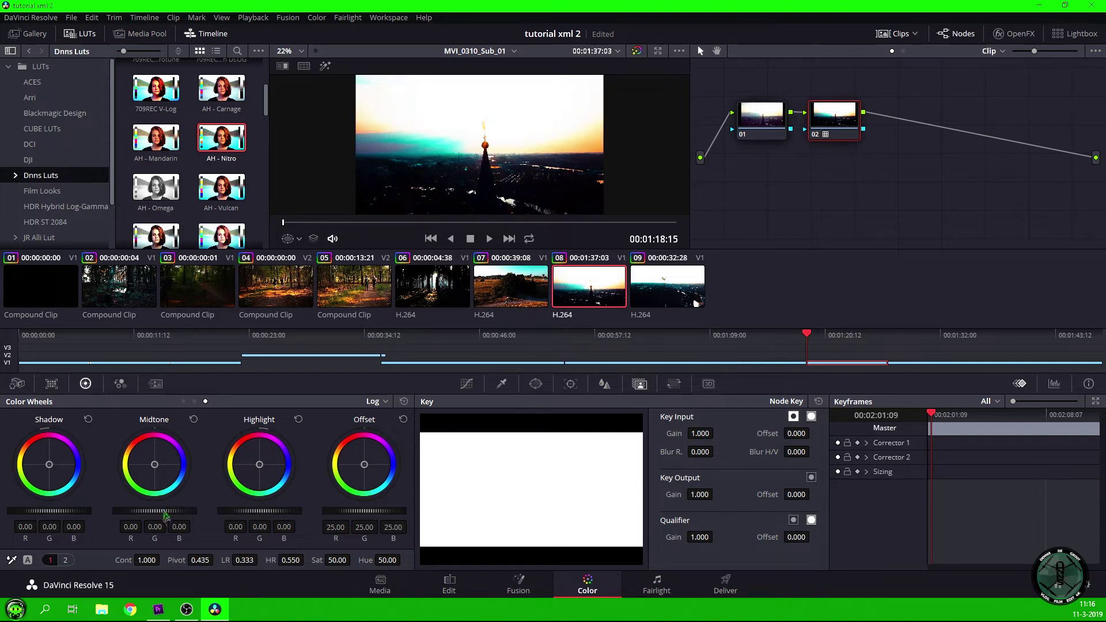
left_click_drag(154, 511, 178, 511)
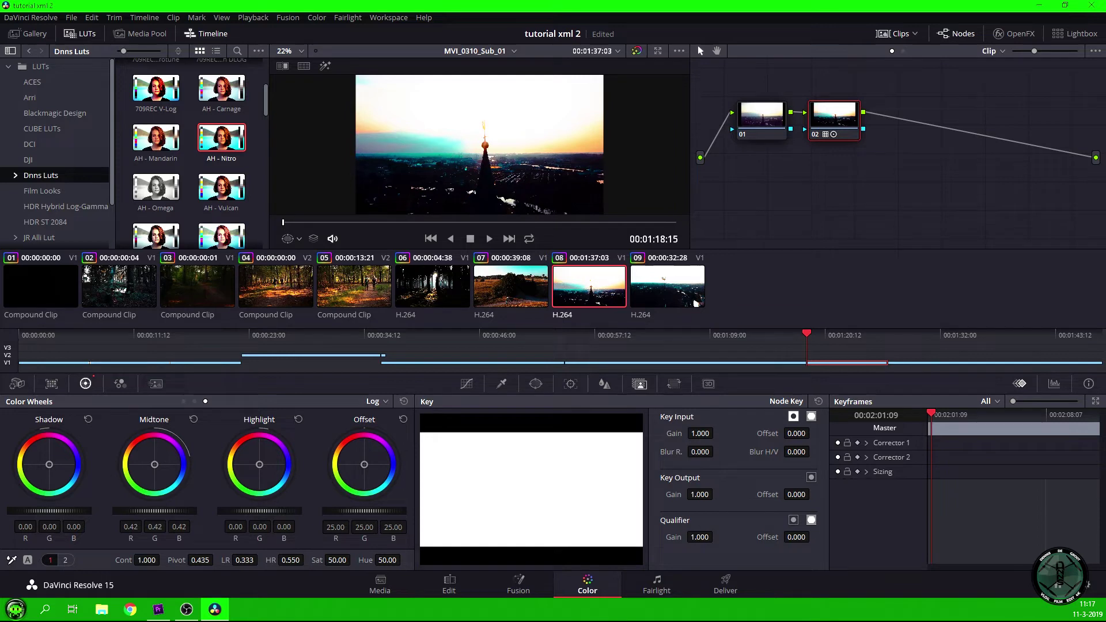
left_click(194, 418)
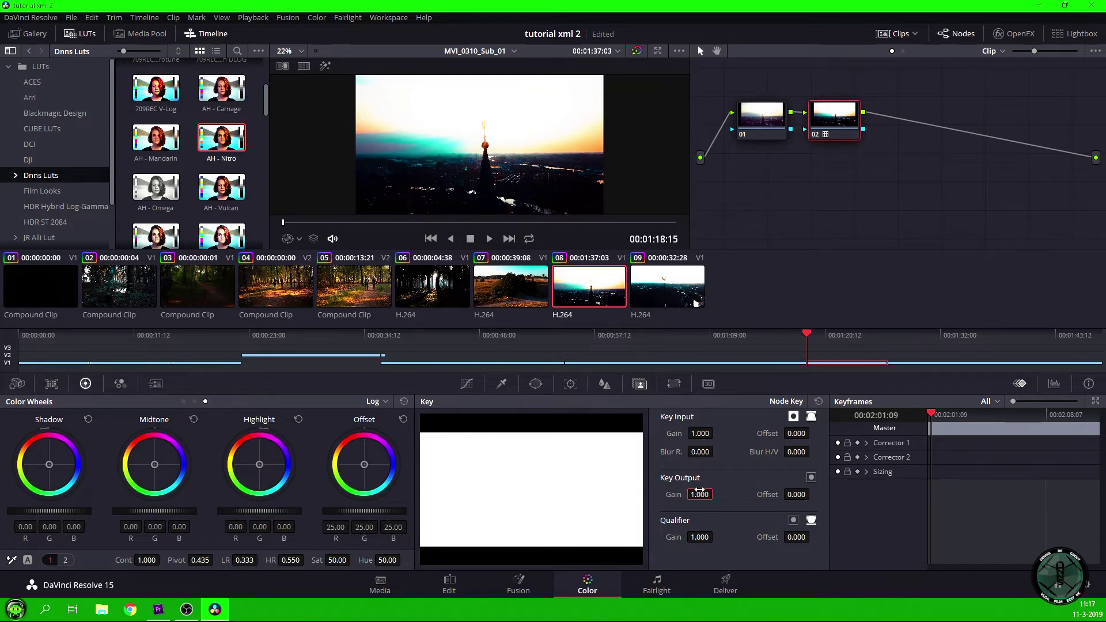
type("0.60")
key("Return")
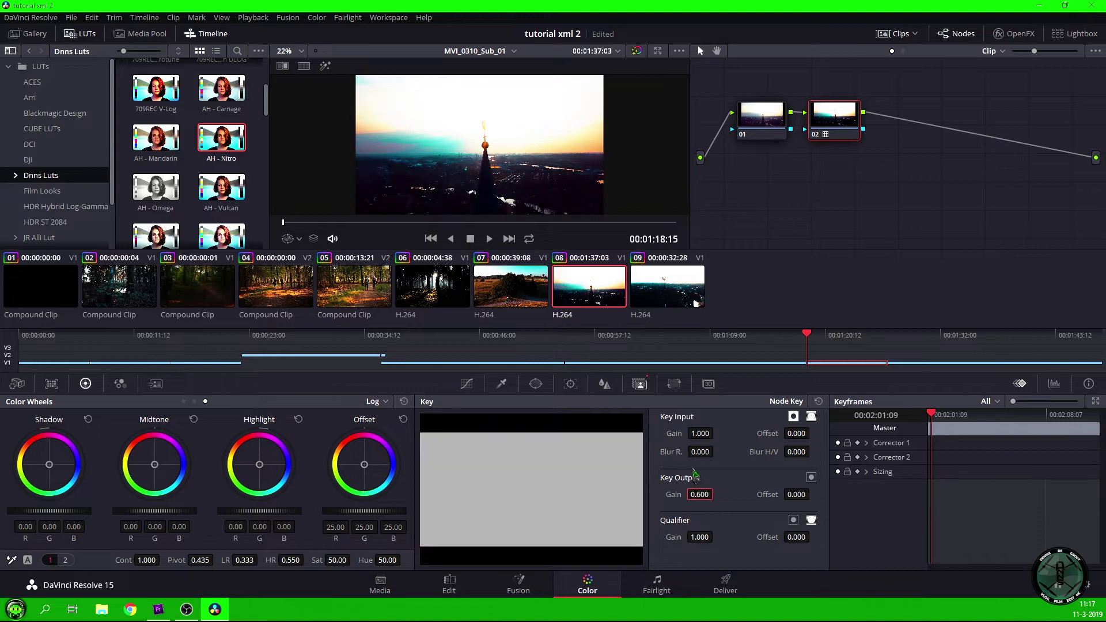
left_click_drag(701, 494, 695, 488)
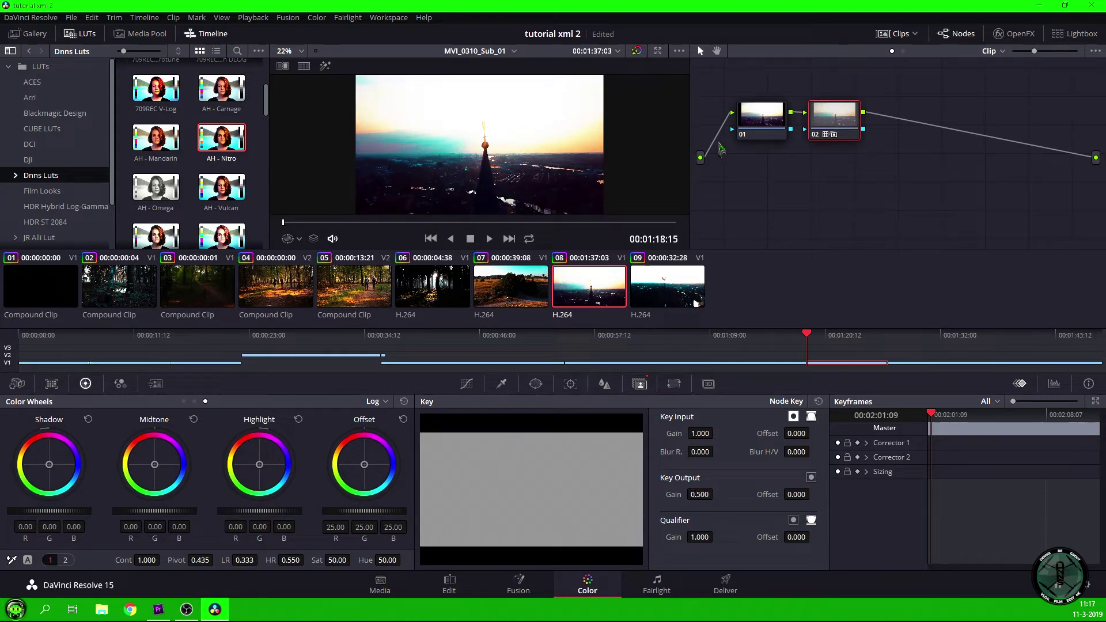
View the grade on clip 09 and switch to the Fairlight page
left_click(665, 282)
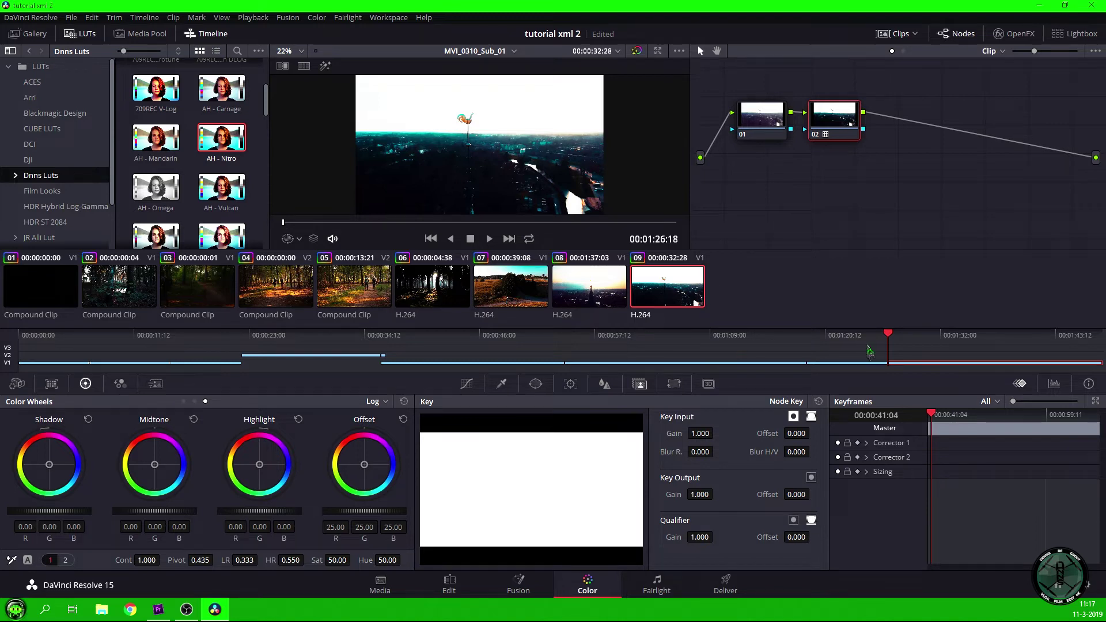
key("Home")
left_click(657, 585)
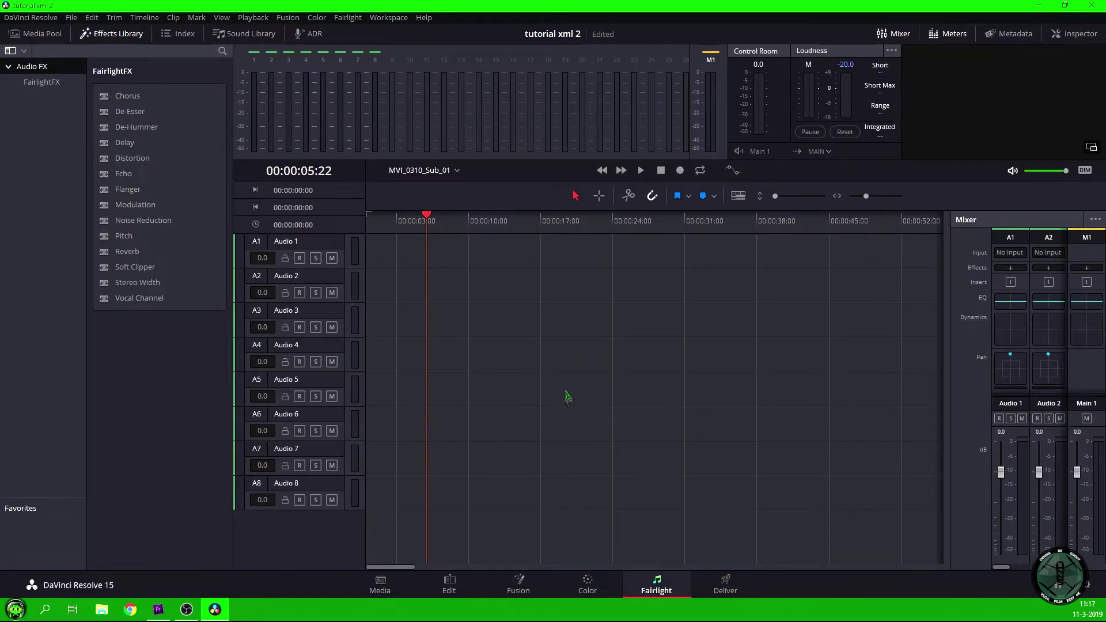
On the Deliver page, choose the Premiere XML render preset and set the video format to MP4
left_click(726, 580)
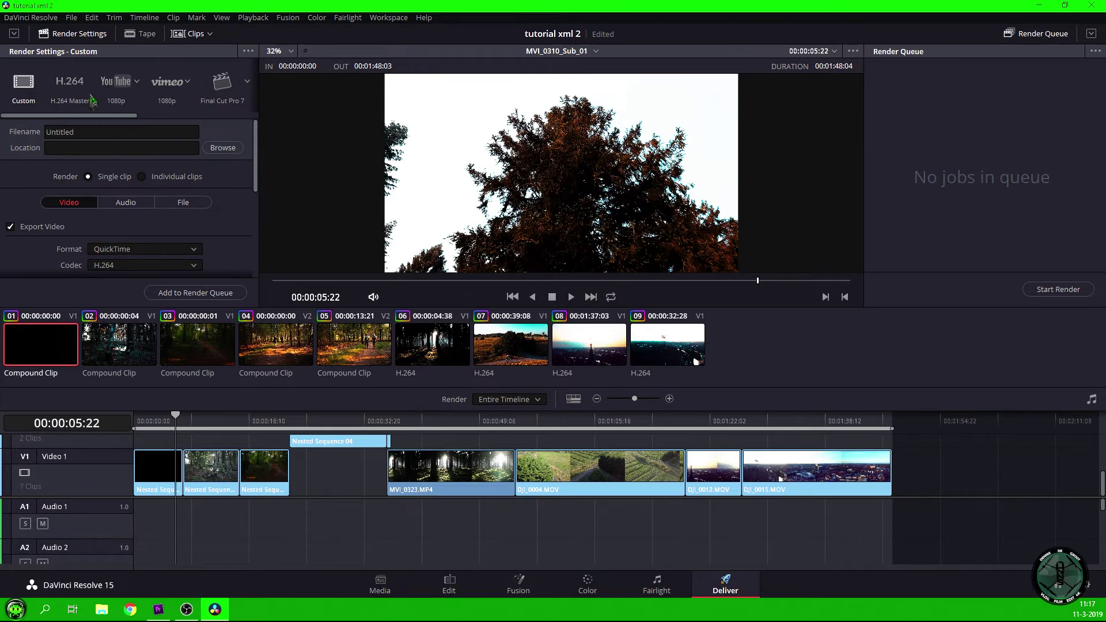
left_click_drag(100, 115, 189, 119)
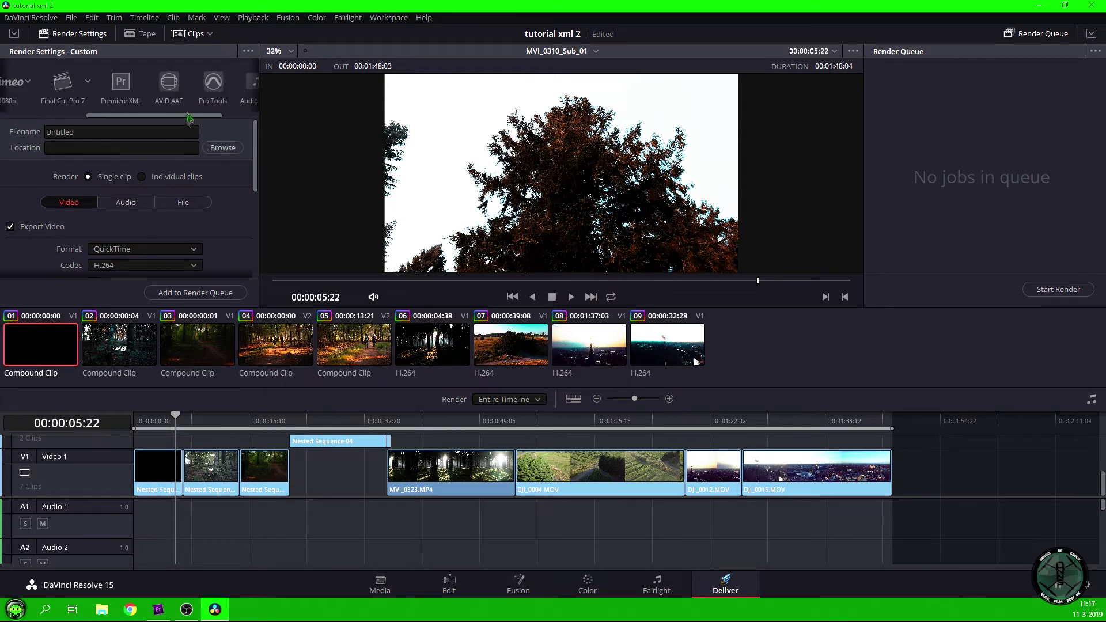
left_click(126, 90)
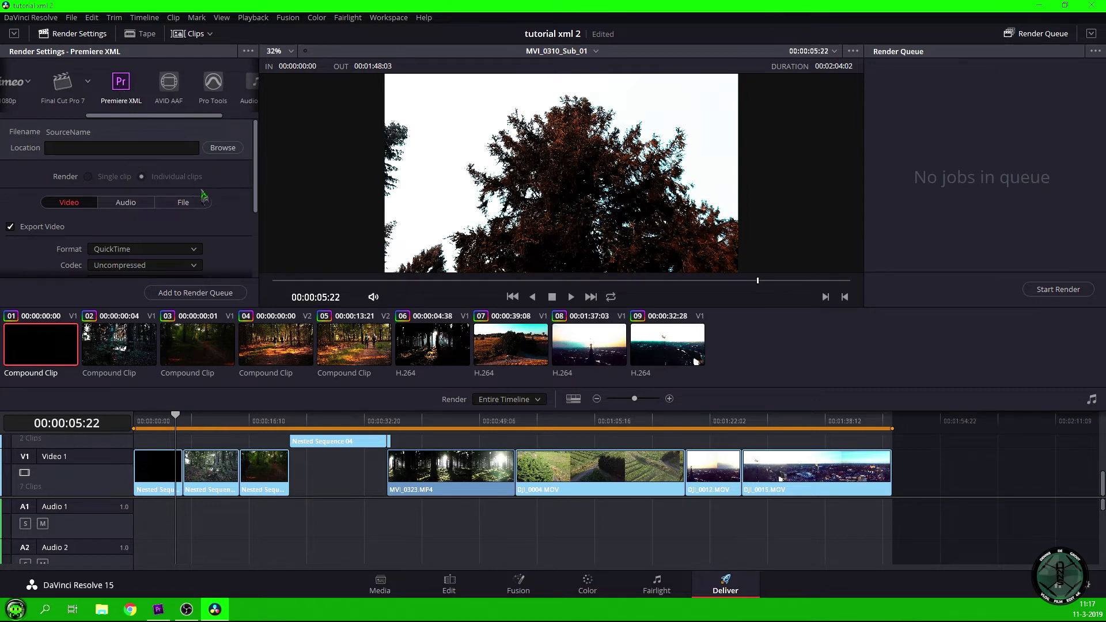
scroll(205, 197, "down", 3)
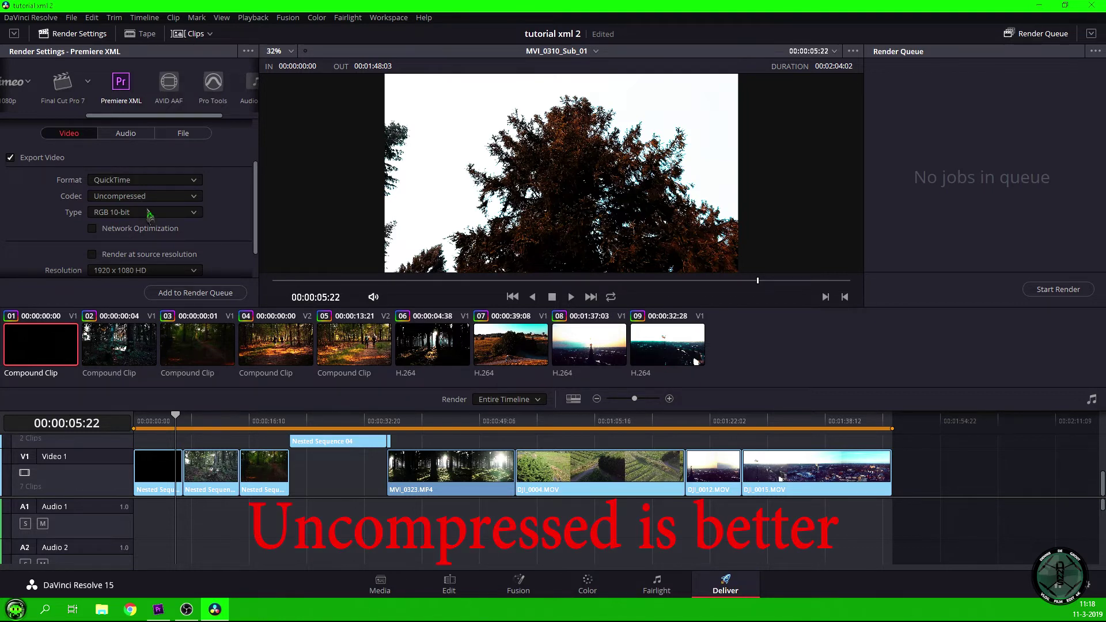
left_click(150, 180)
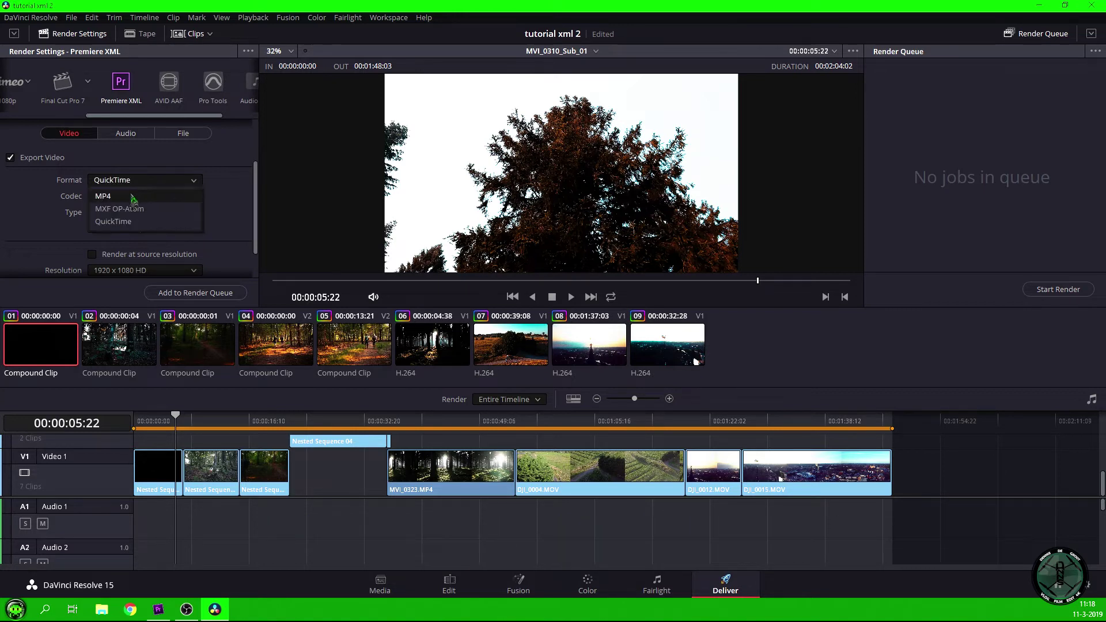
left_click(144, 202)
scroll(54, 221, "down", 1)
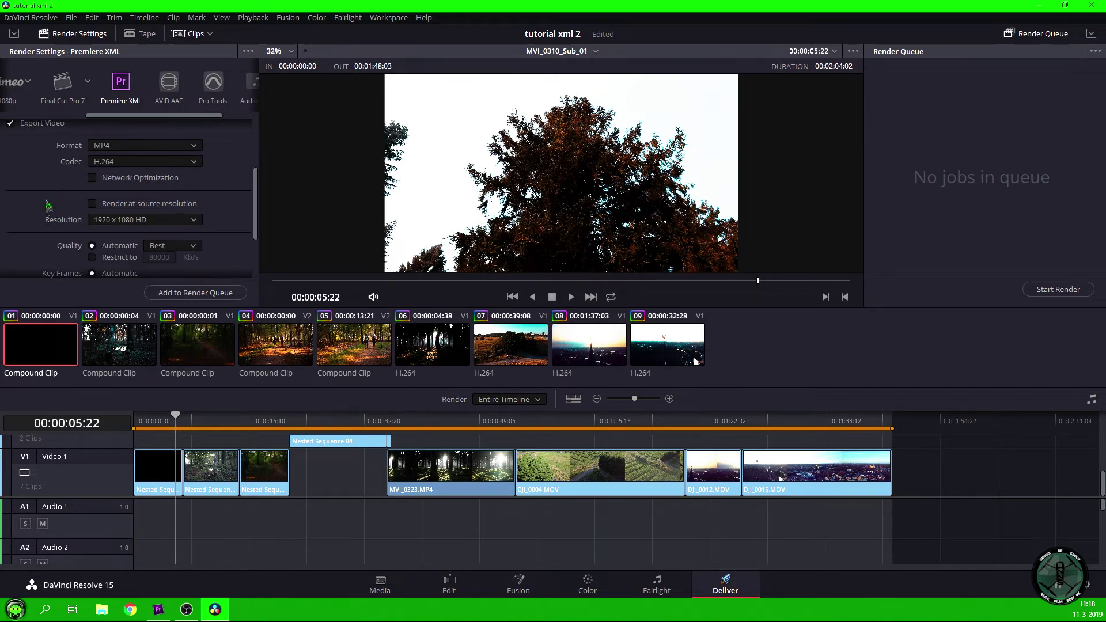
Review the remaining video, audio and file options of the Premiere XML render settings
scroll(52, 196, "down", 3)
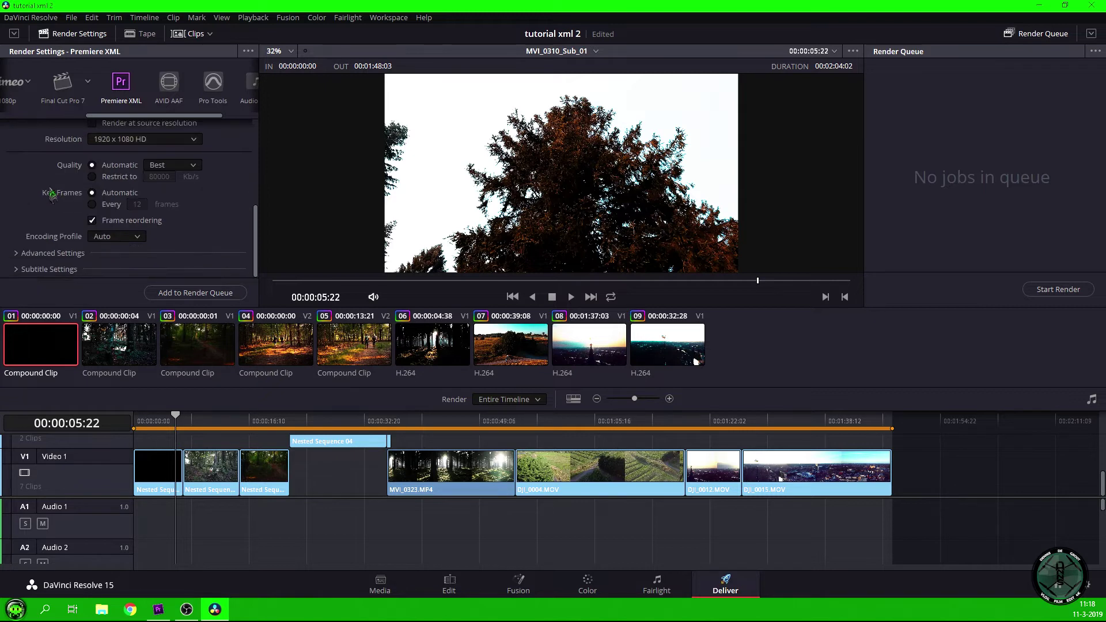
scroll(157, 245, "up", 2)
scroll(216, 233, "up", 2)
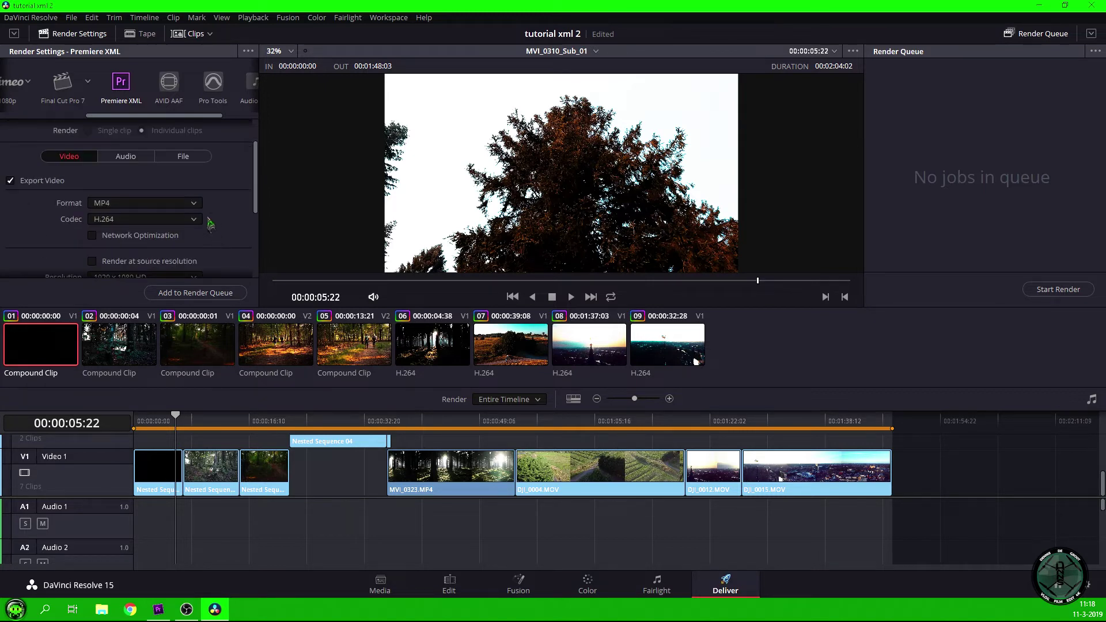
left_click(126, 156)
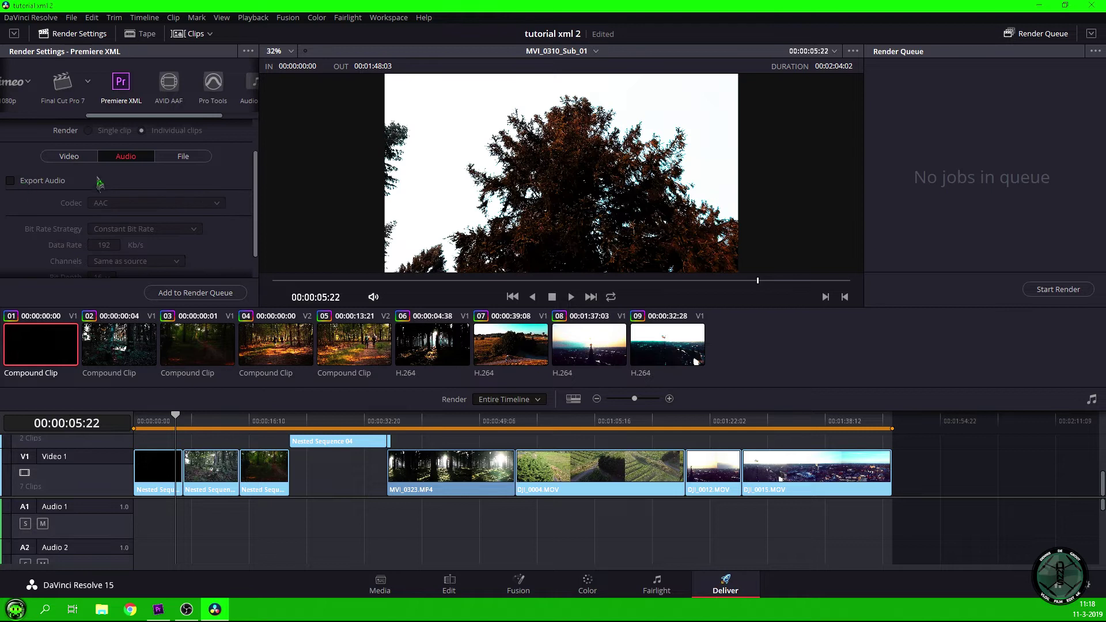
left_click(184, 156)
scroll(102, 180, "down", 3)
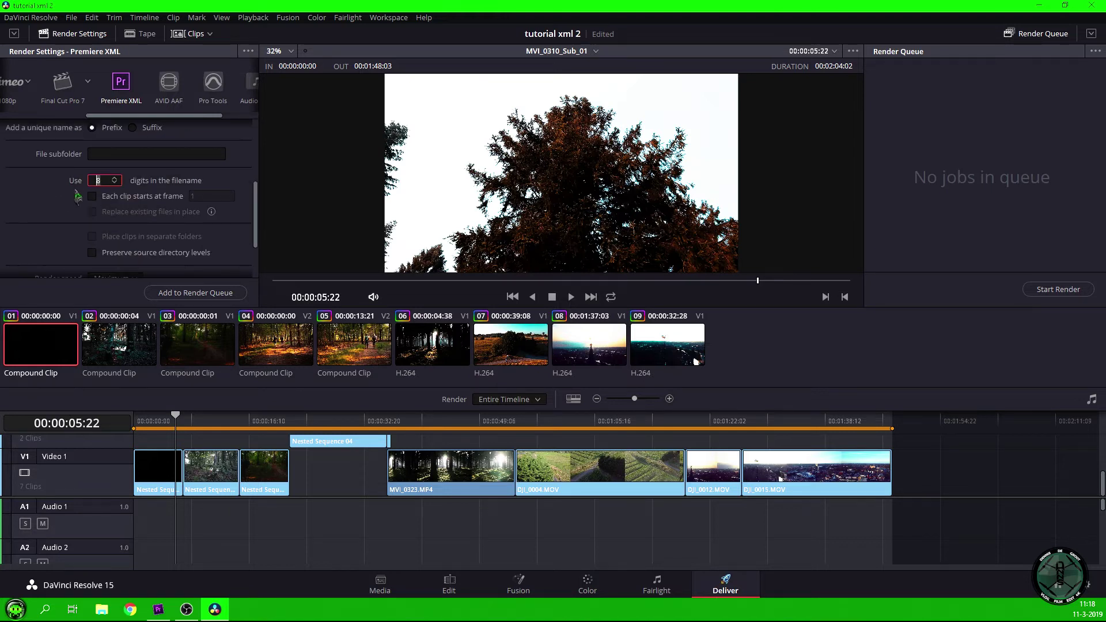
left_click(98, 181)
scroll(59, 217, "down", 1)
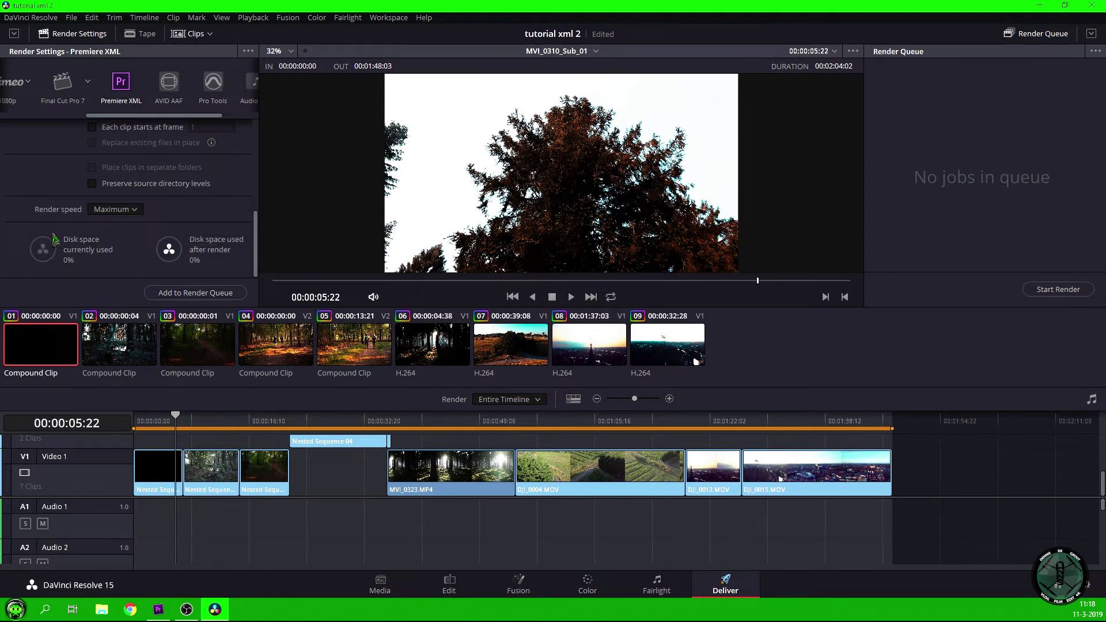
scroll(51, 223, "up", 2)
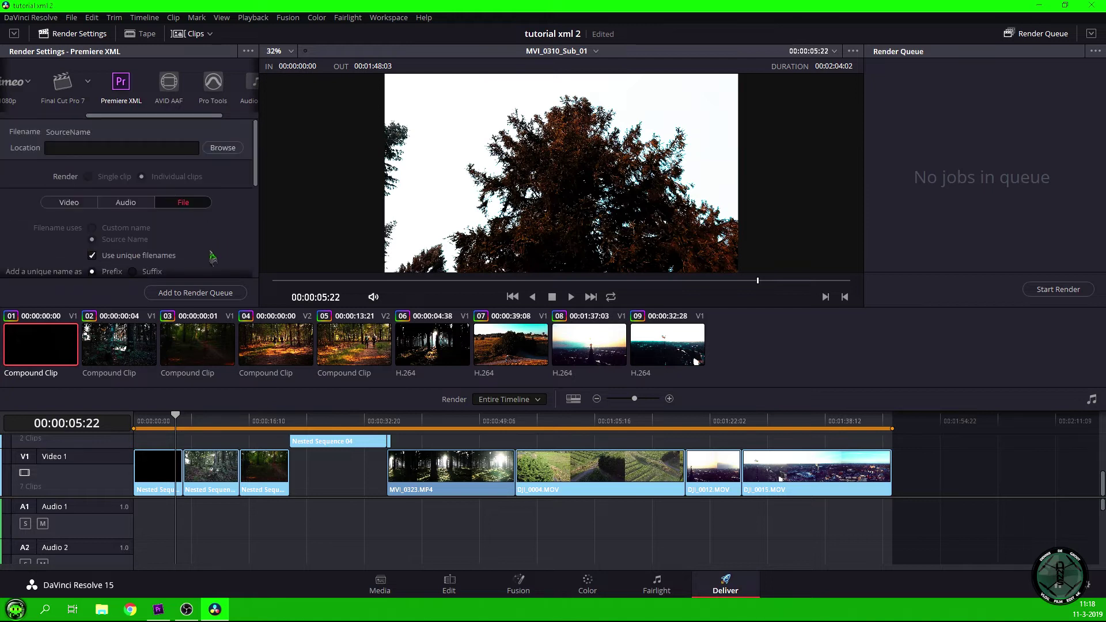
Add the timeline to the render queue with the Tutorial xml folder inside Premier to Davinci as destination
left_click(202, 293)
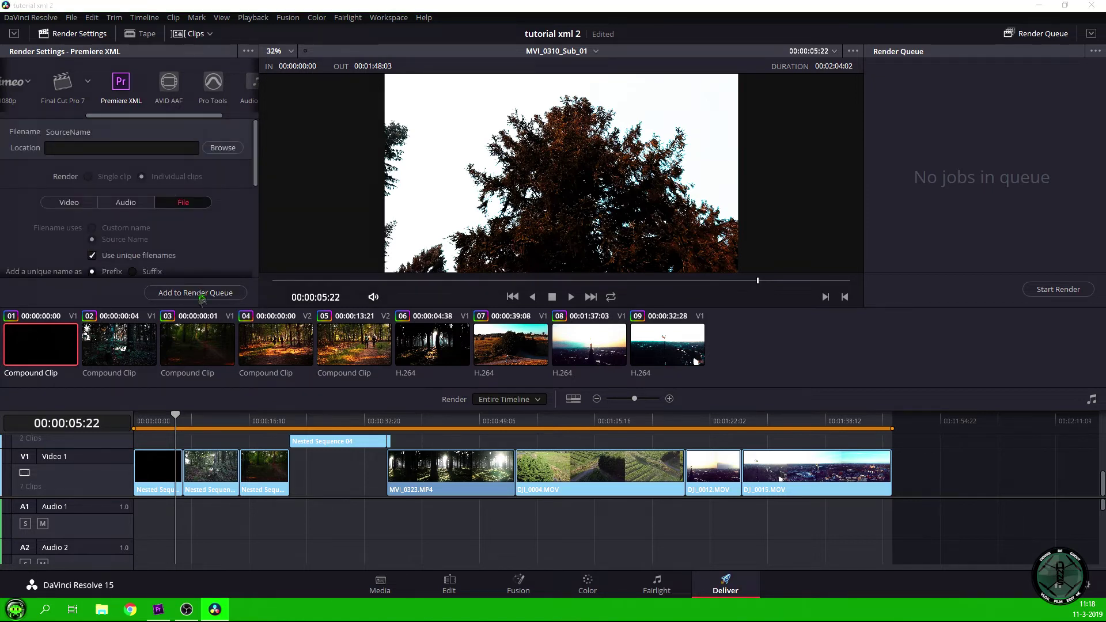
scroll(51, 258, "down", 4)
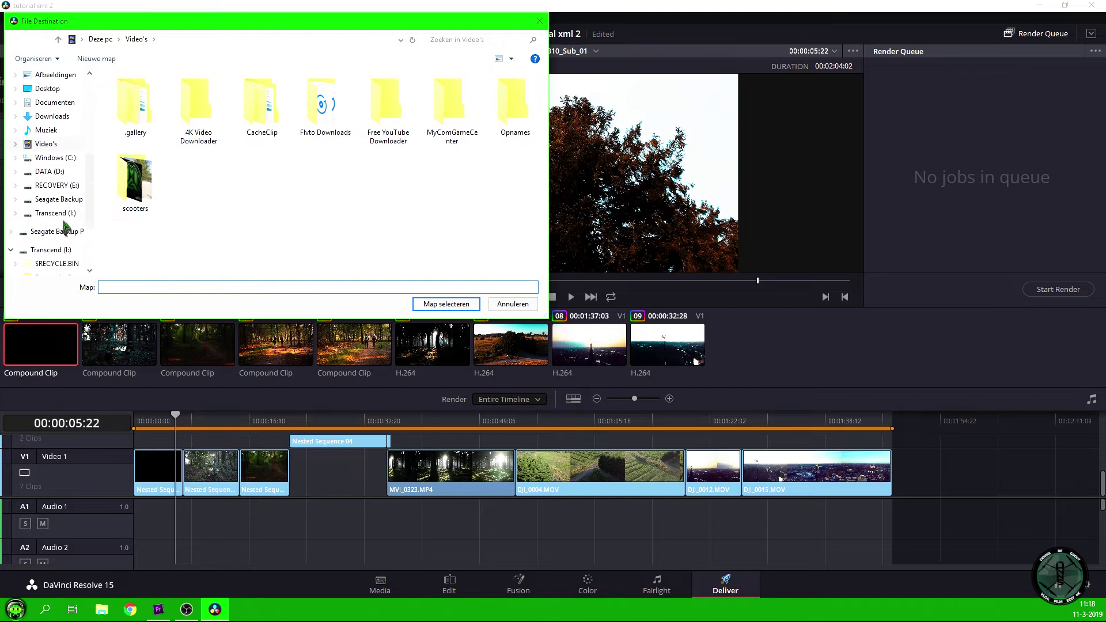
left_click(63, 214)
double_click(149, 108)
double_click(142, 152)
double_click(139, 130)
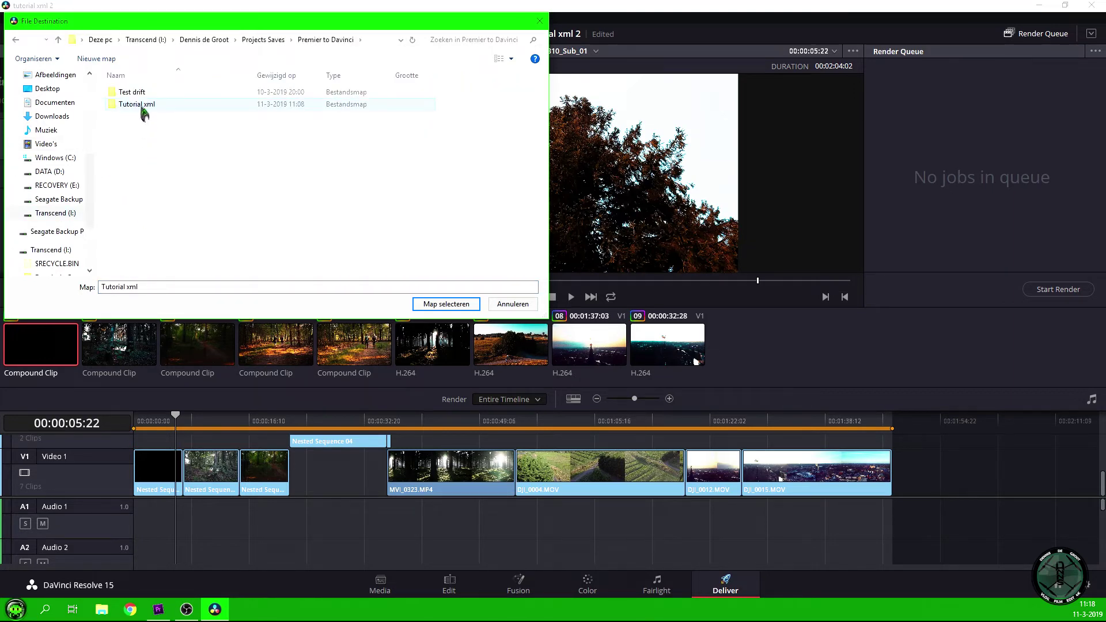
double_click(143, 105)
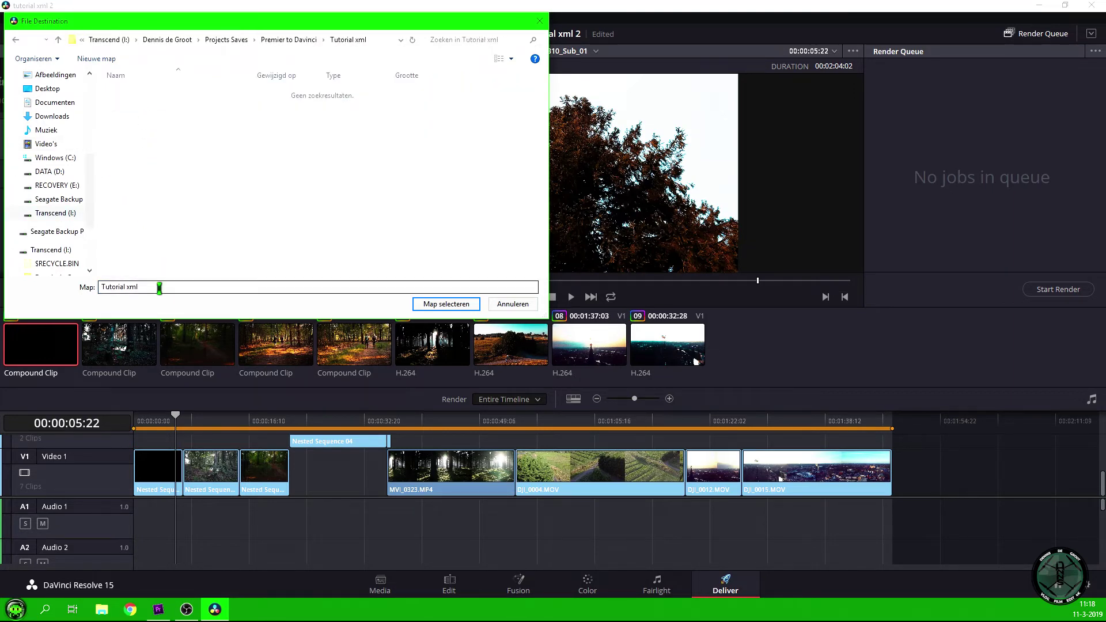
left_click(446, 303)
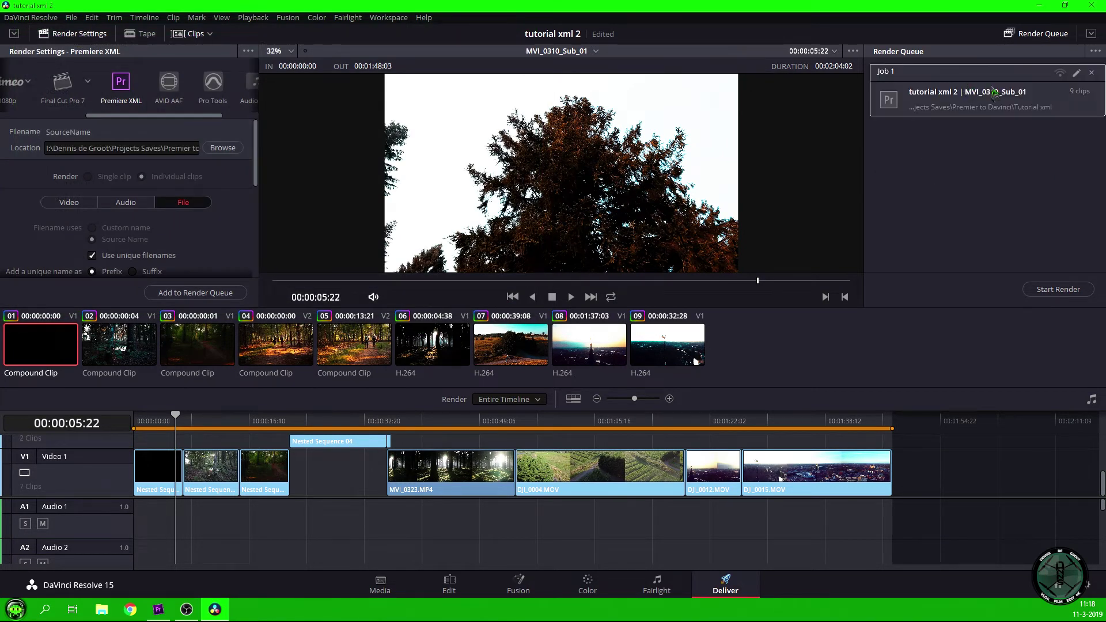
Render the queued Premiere XML job and save the project
left_click(1061, 295)
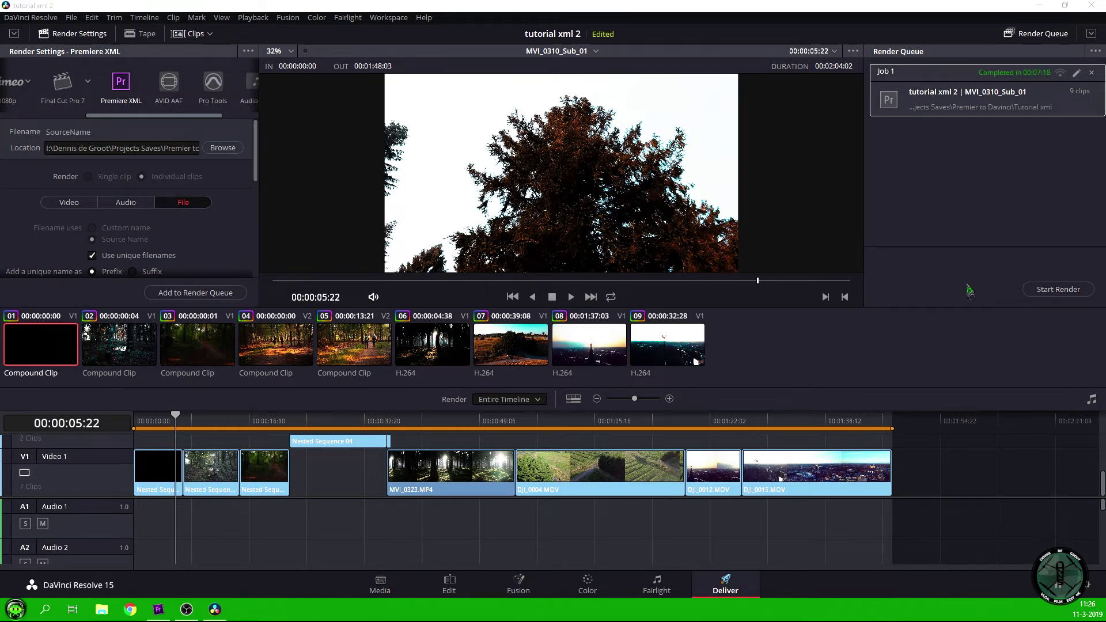
left_click(71, 18)
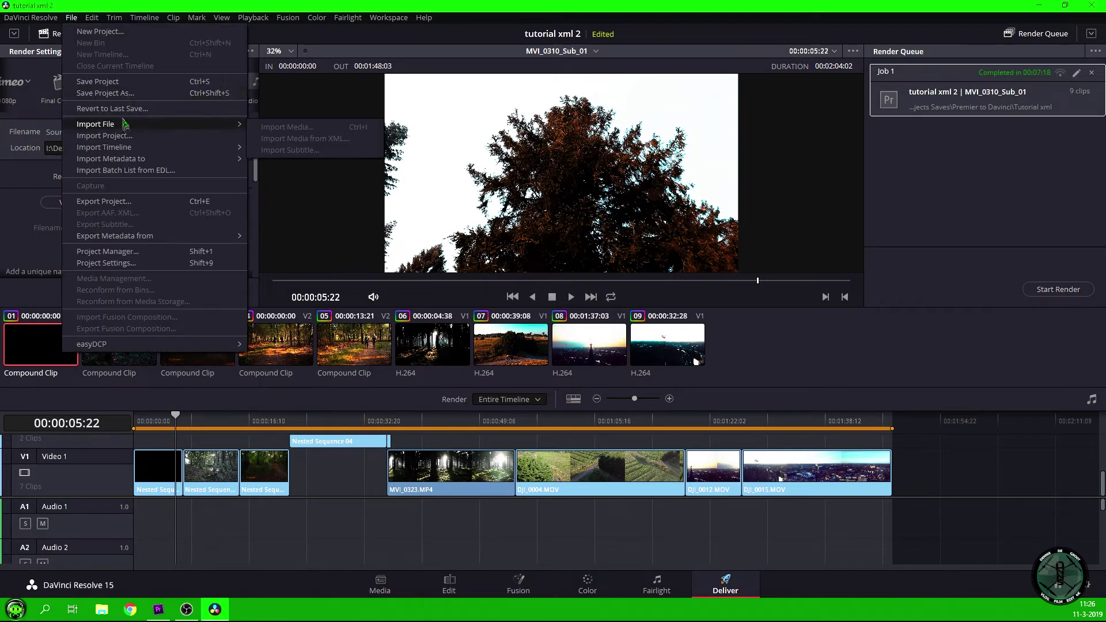
left_click(115, 81)
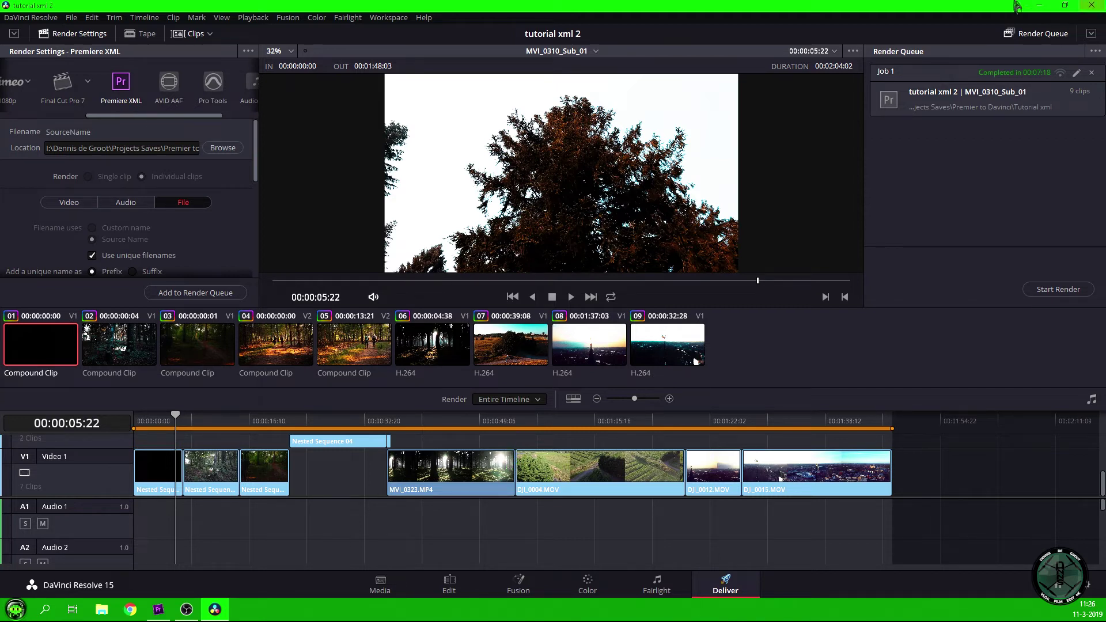
Switch to Premiere Pro and delete all clips from the MVI_0310_Sub_01 timeline
key("super+d")
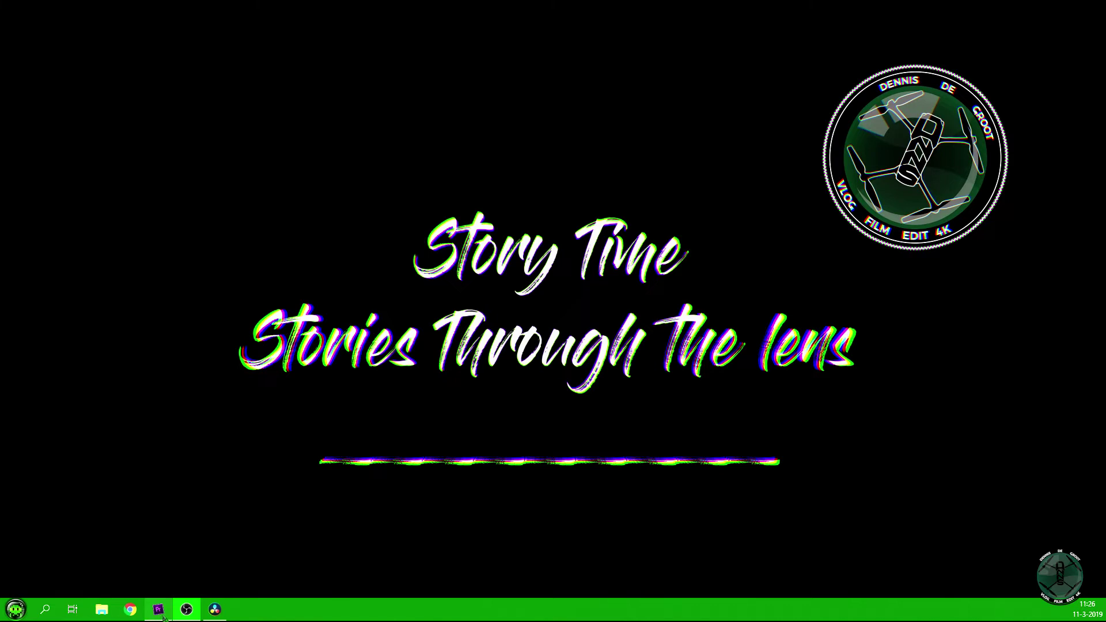
left_click(162, 614)
double_click(519, 49)
left_click_drag(562, 507, 173, 435)
key("Delete")
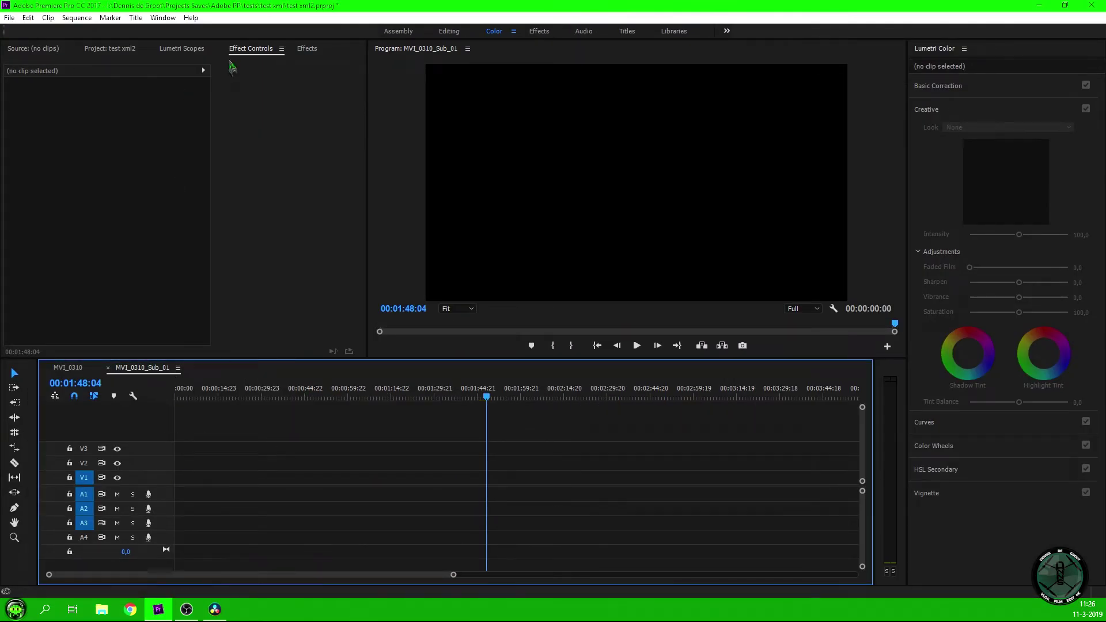
Create a new bin named XML in the project
left_click(101, 51)
scroll(196, 242, "down", 5)
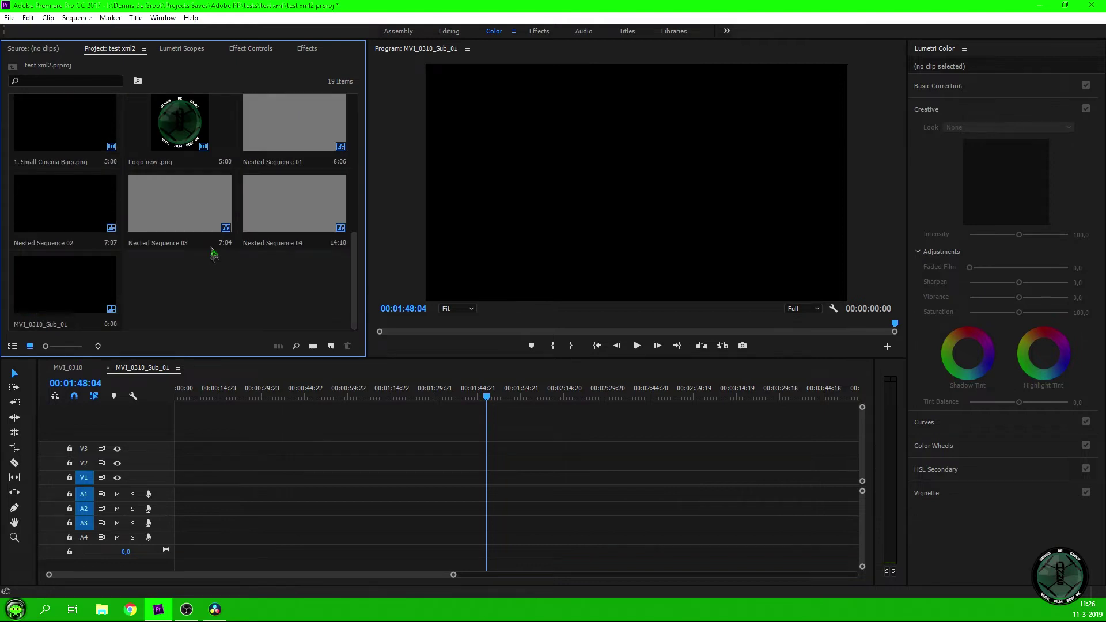
right_click(184, 288)
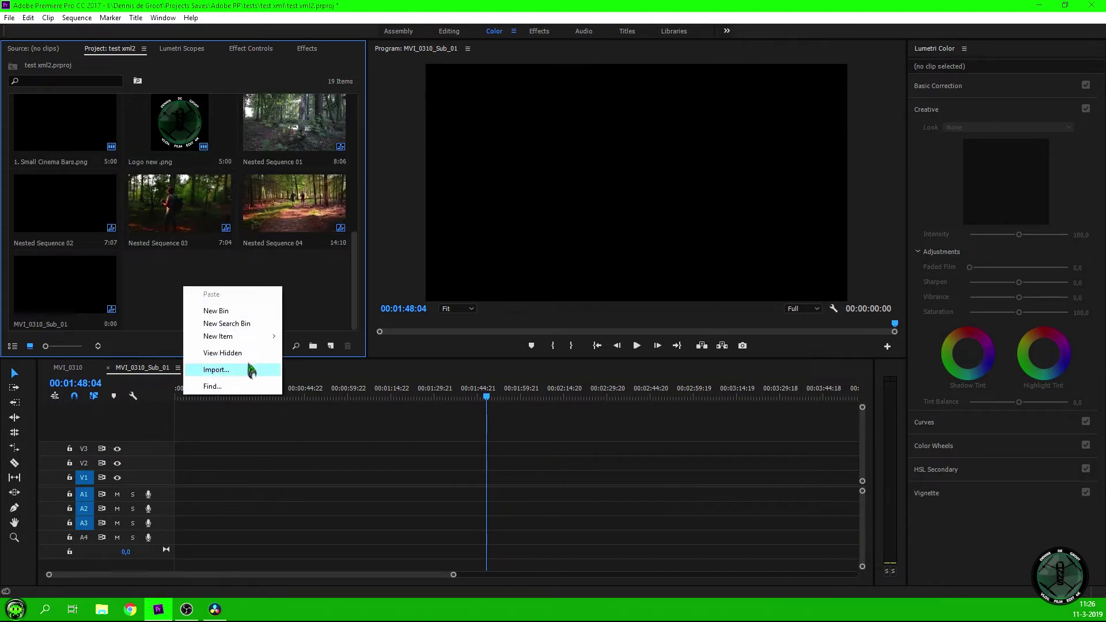
left_click(216, 311)
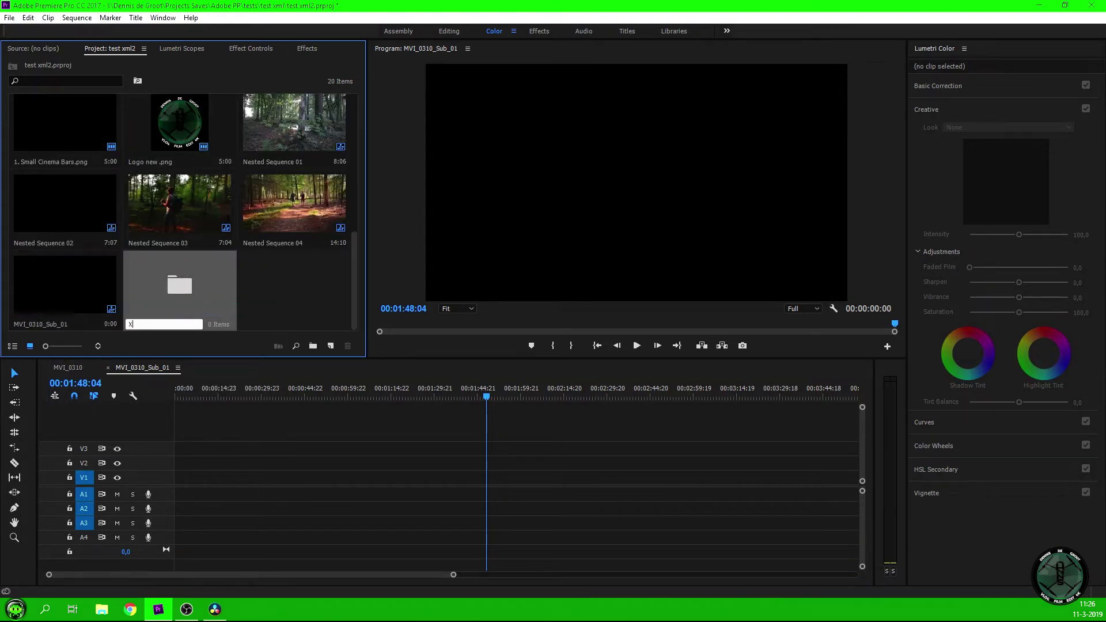
key("Return")
left_click_drag(62, 115, 183, 278)
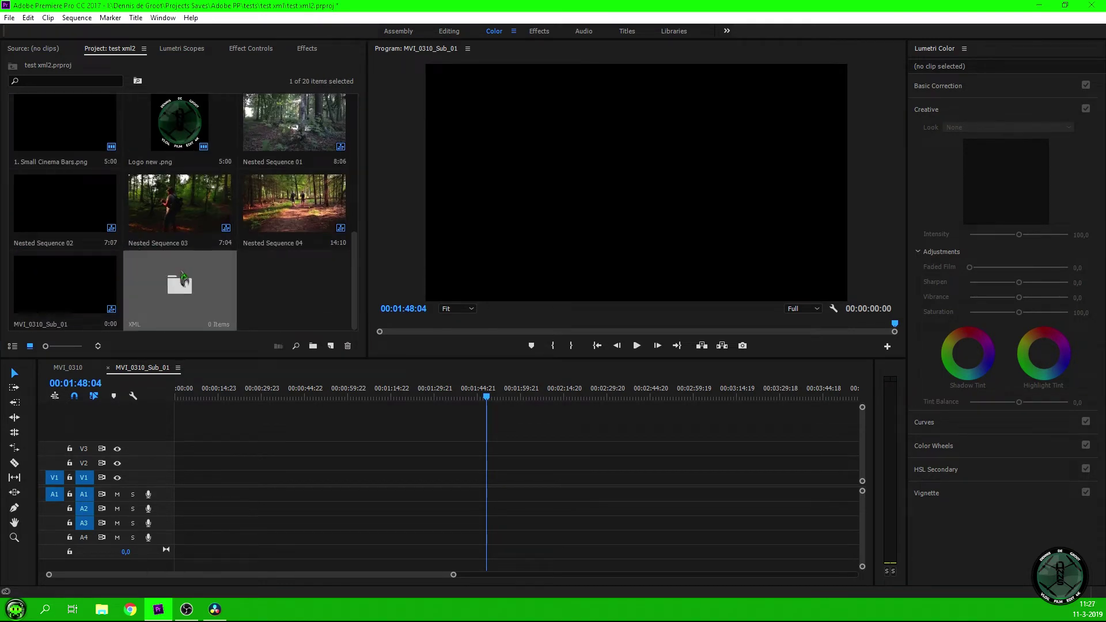
Import MVI_0310_Sub_01.20190311112610.xml from the Tutorial xml folder into the XML bin
double_click(184, 277)
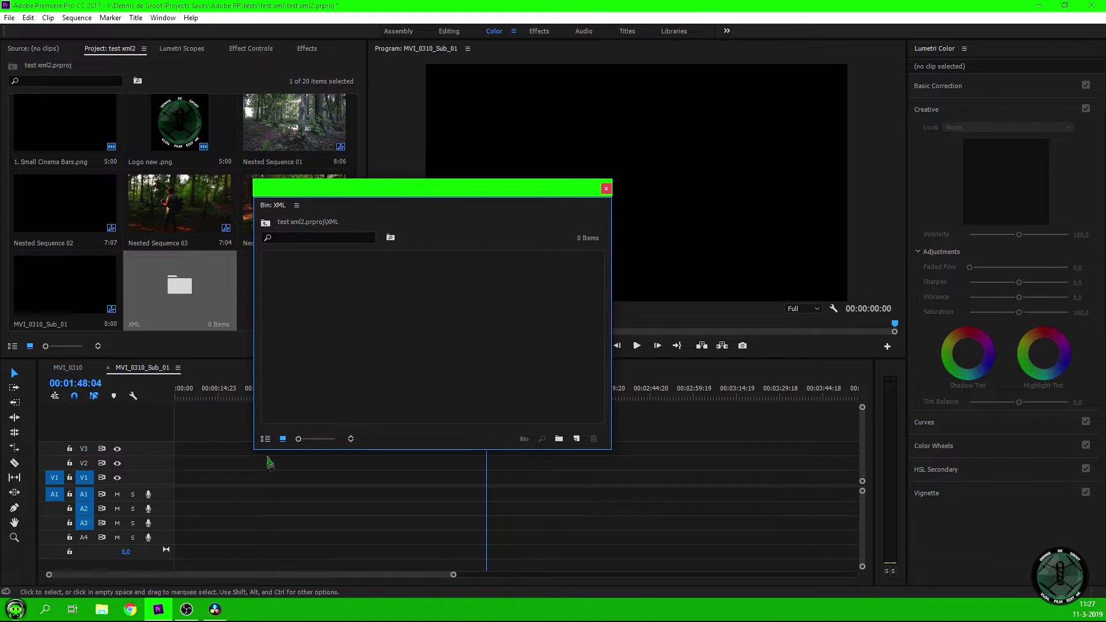
right_click(374, 346)
left_click(426, 430)
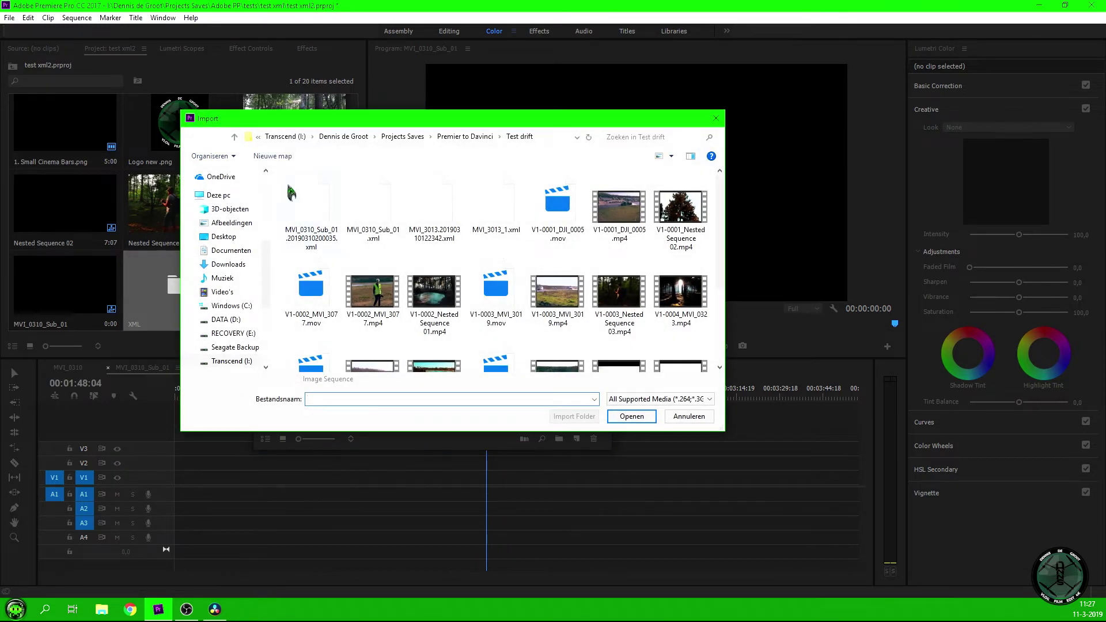
left_click(455, 138)
double_click(342, 202)
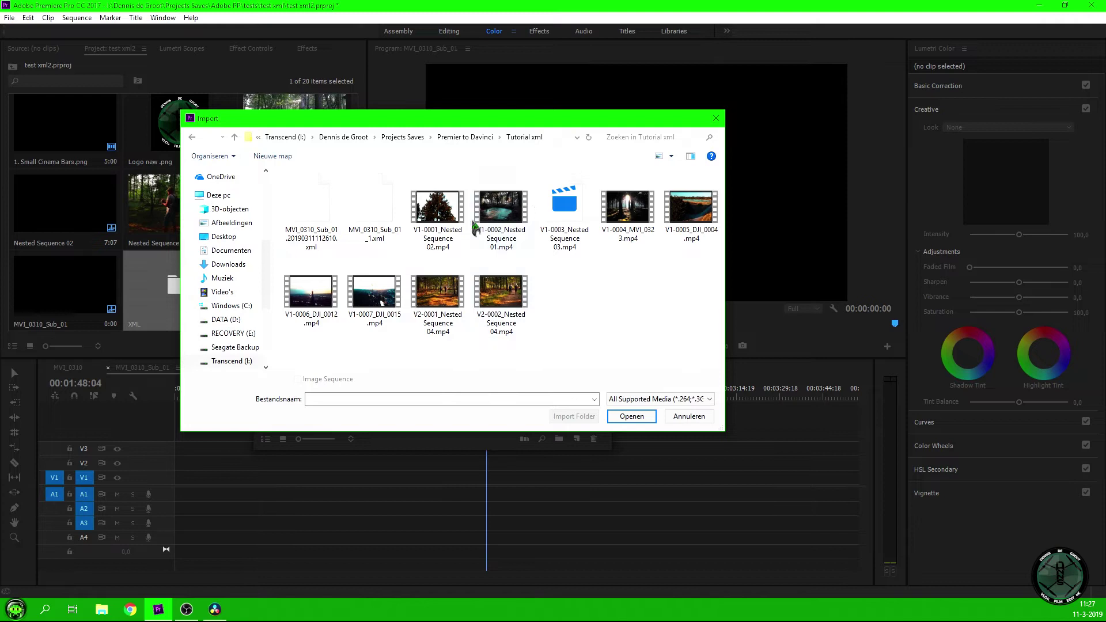
left_click(305, 215)
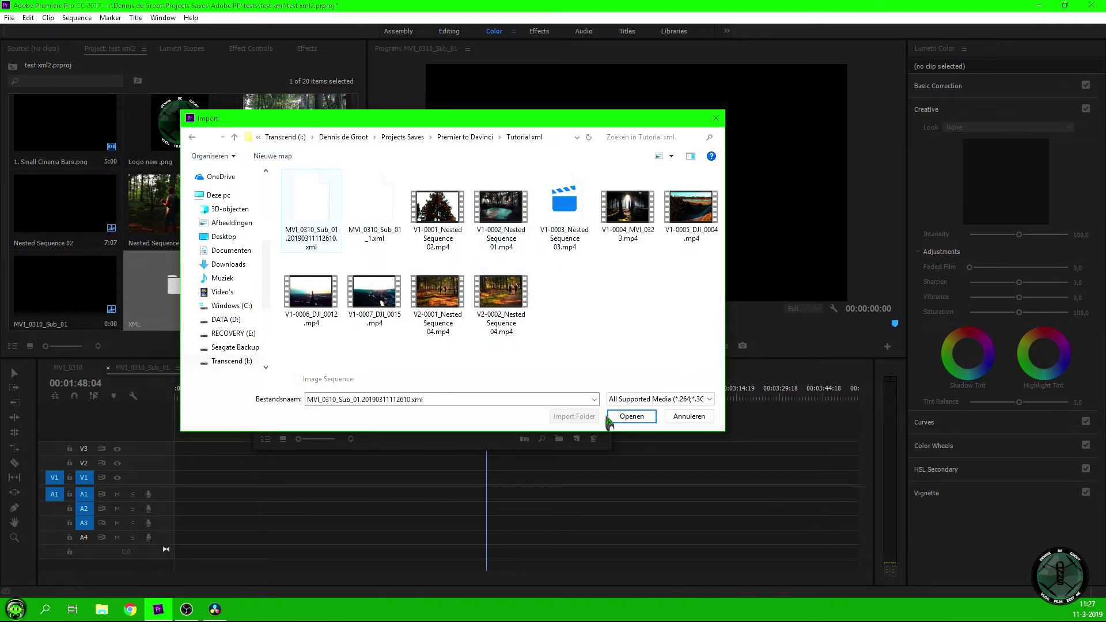
left_click(632, 417)
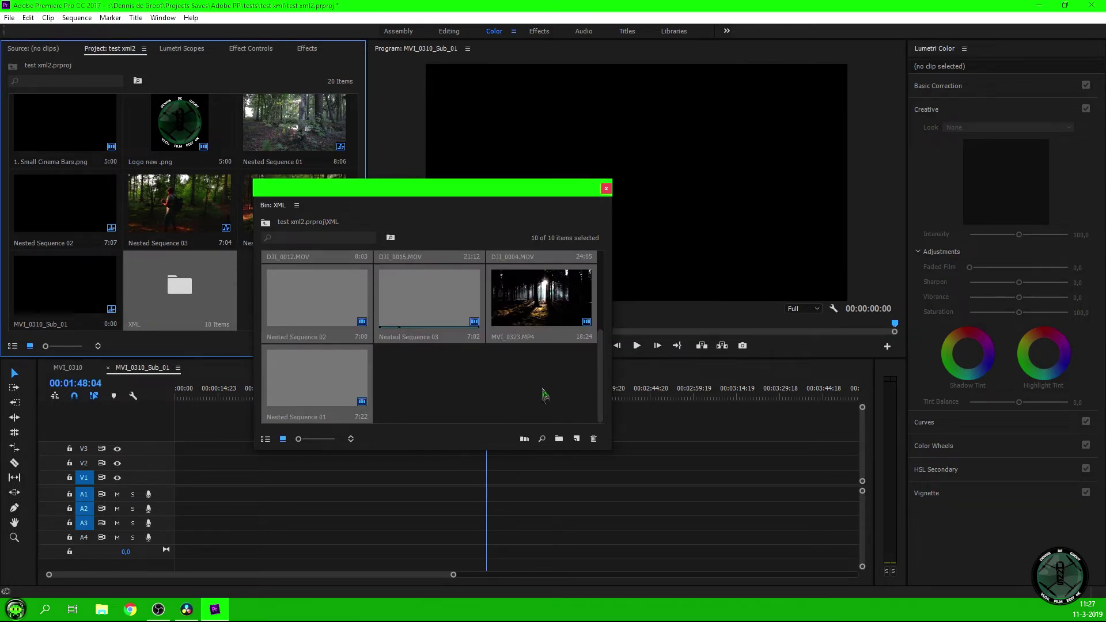
Look through the imported graded clips and the sequence in the XML bin
scroll(406, 396, "up", 1)
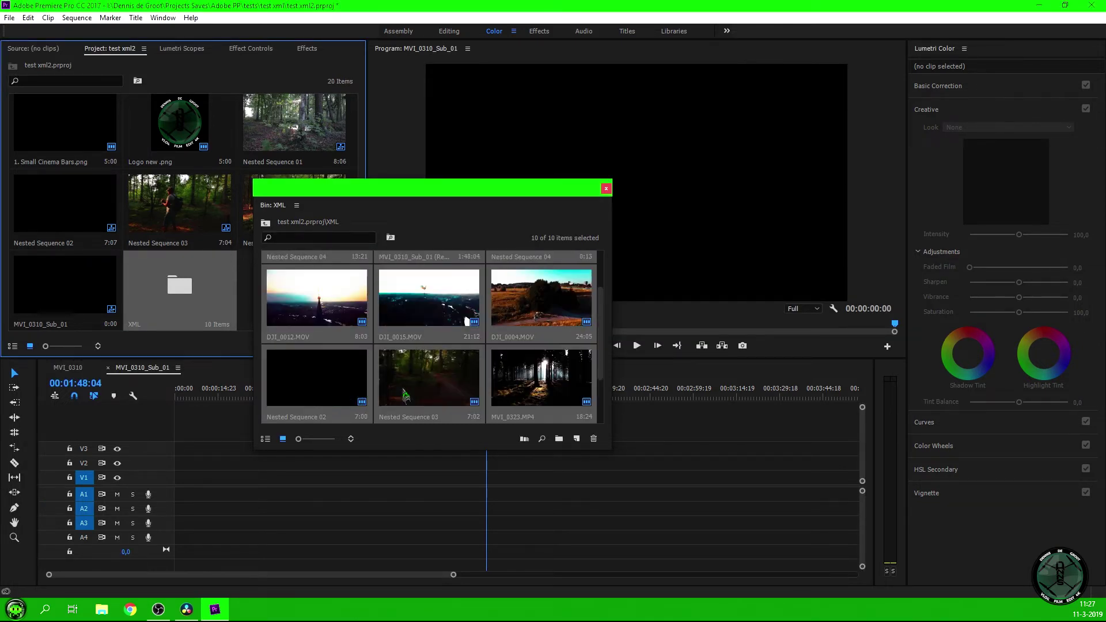
scroll(409, 345, "up", 1)
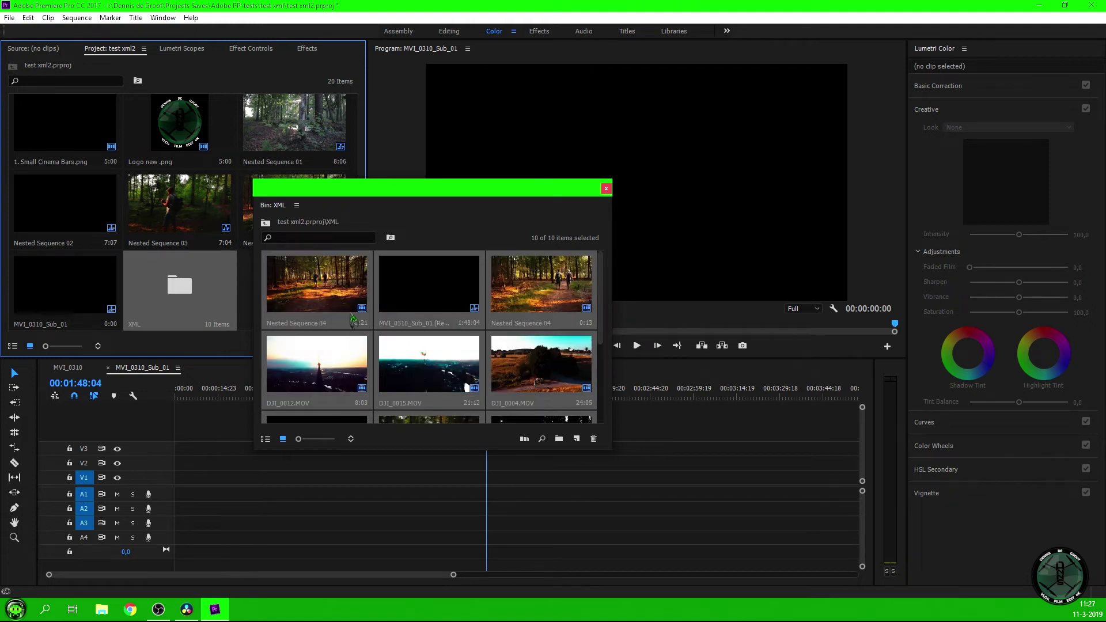
scroll(490, 329, "down", 2)
left_click(544, 365)
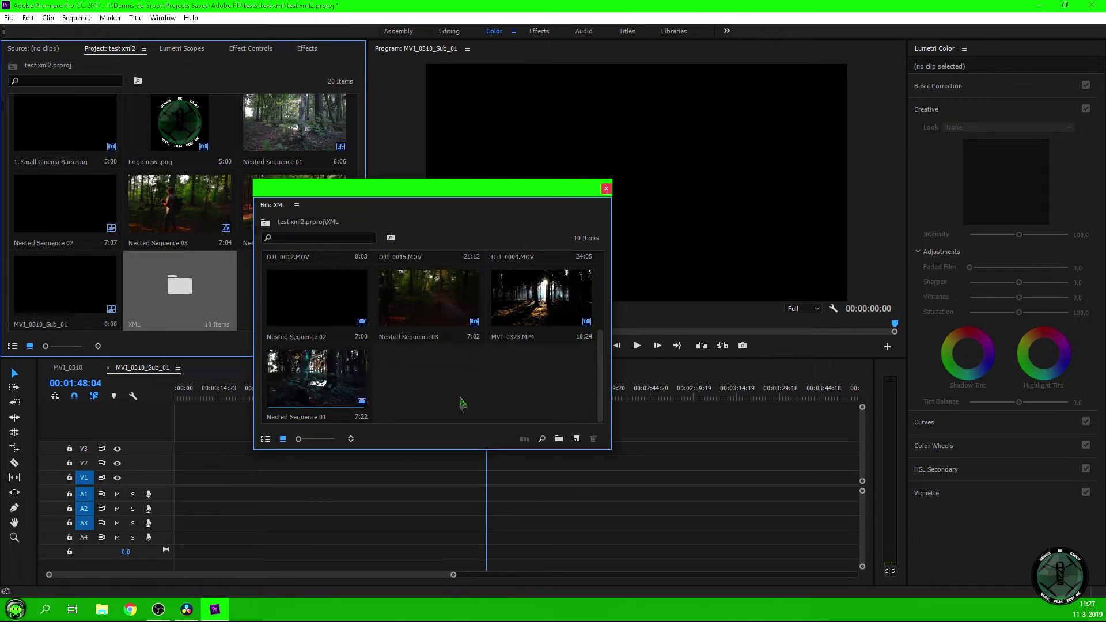
scroll(436, 314, "up", 1)
scroll(537, 320, "up", 1)
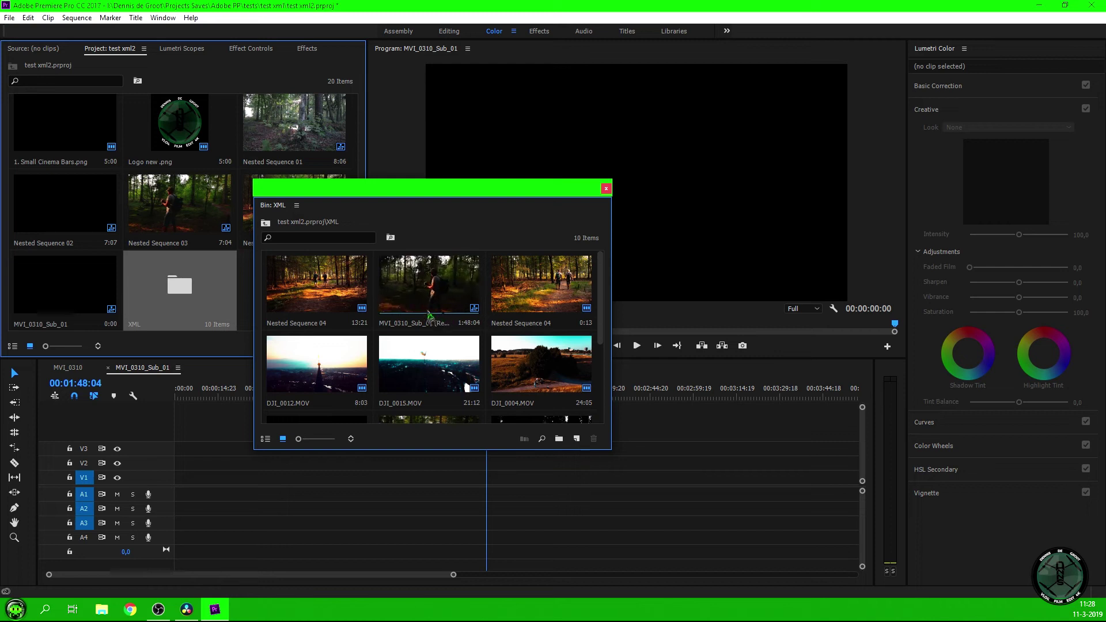
Open the imported MVI_0310_Sub_01 (Resolve) sequence from the XML bin and close the bin window
left_click(414, 287)
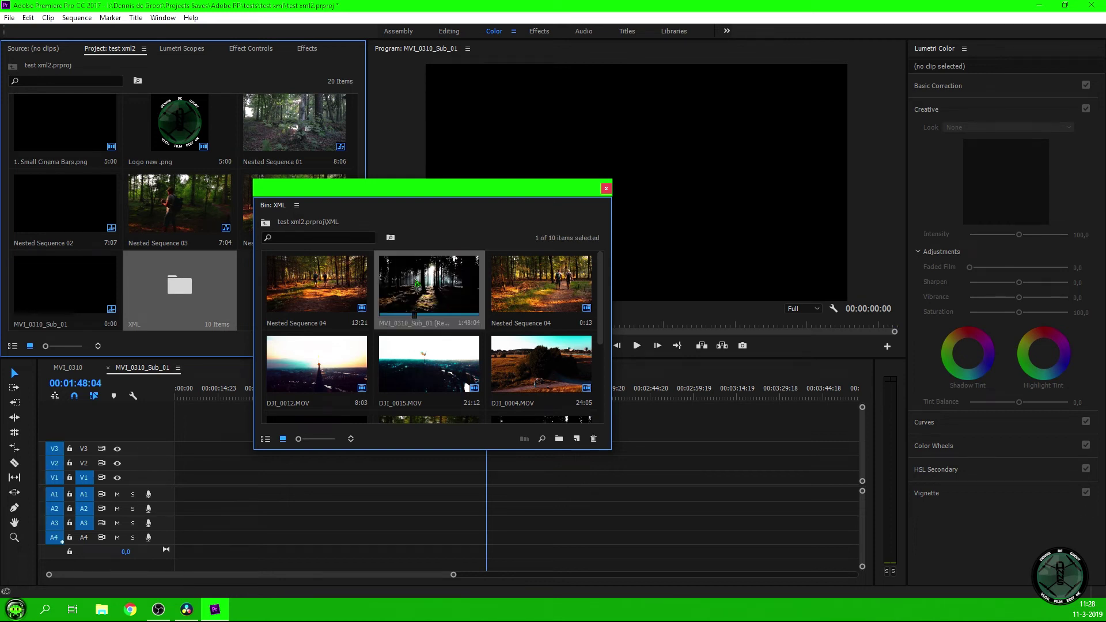
double_click(416, 283)
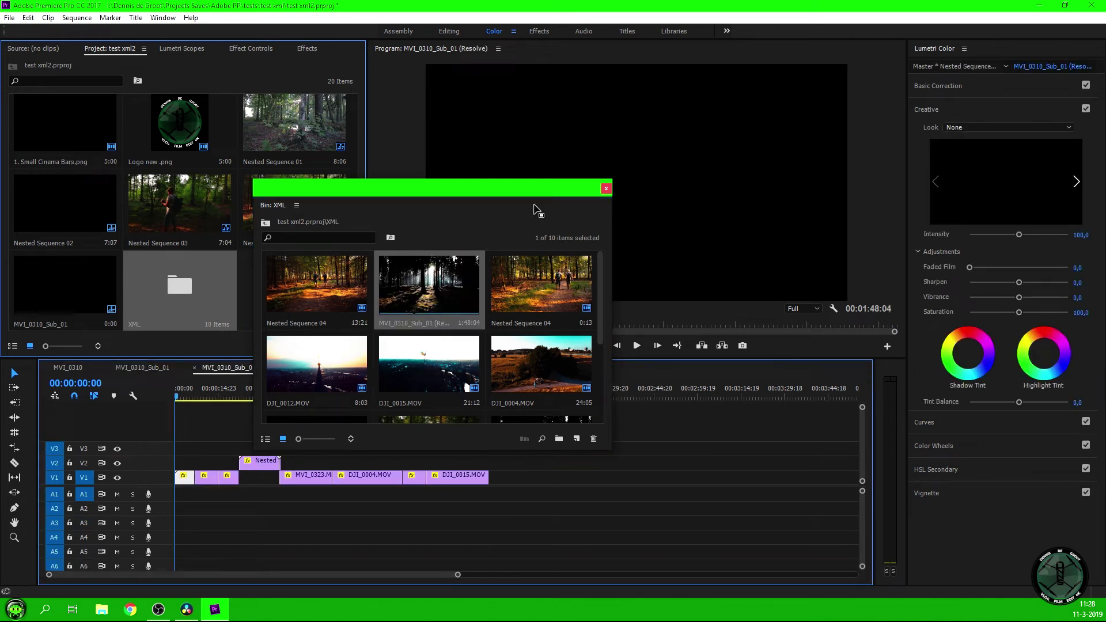
left_click(606, 189)
Review the graded clips along the MVI_0310_Sub_01 (Resolve) timeline, from the opening clip through to DJI_0004.MOV
left_click(215, 410)
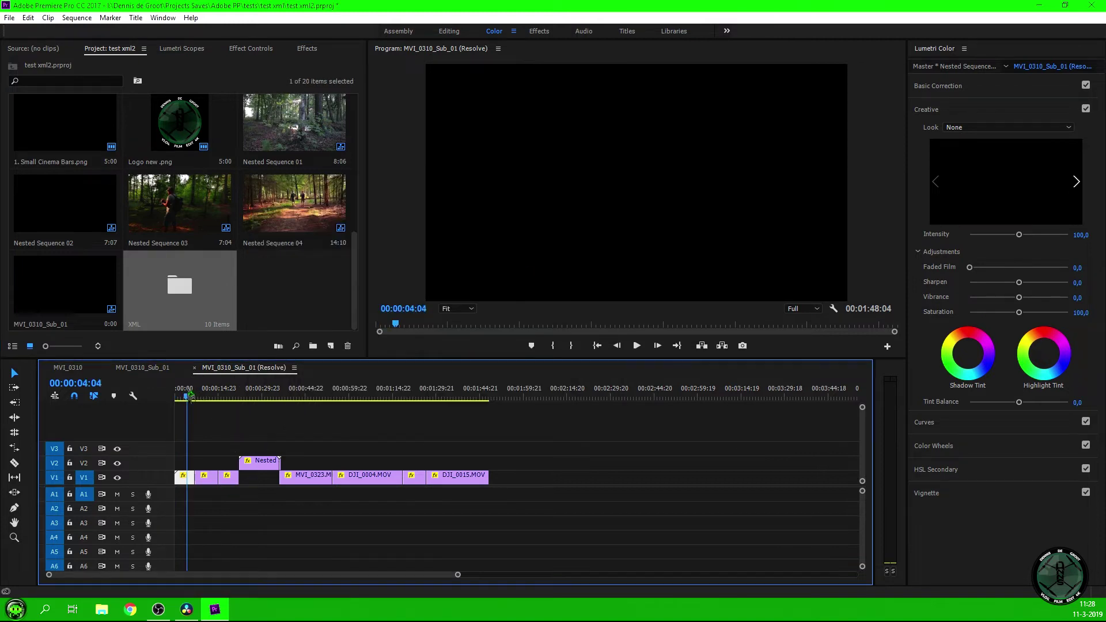
key("space")
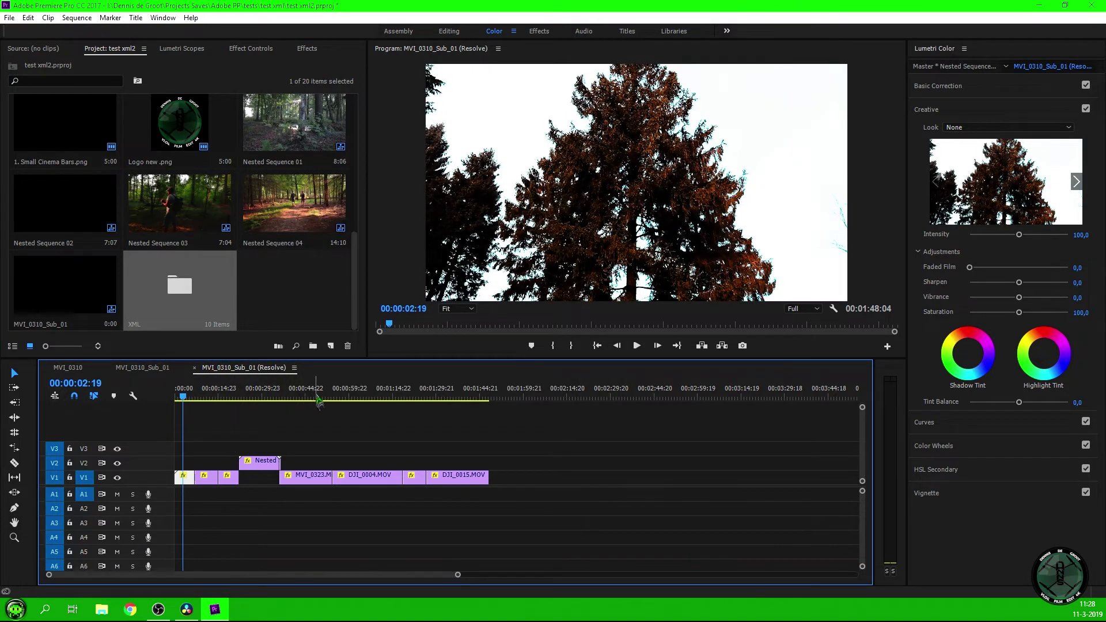
left_click(293, 398)
left_click_drag(294, 397, 264, 398)
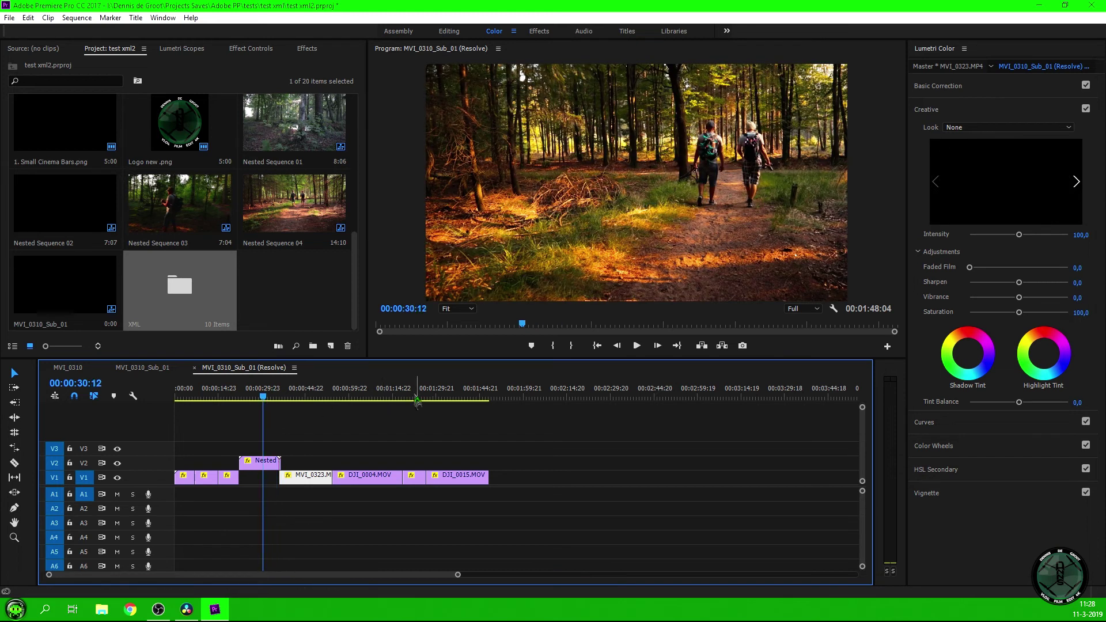
left_click(386, 397)
mouse_move(386, 399)
left_mouse_down()
mouse_move(427, 397)
mouse_move(368, 405)
left_mouse_up()
Set the Motion Scale of the DJI_0004.MOV clip to 50
left_click(252, 48)
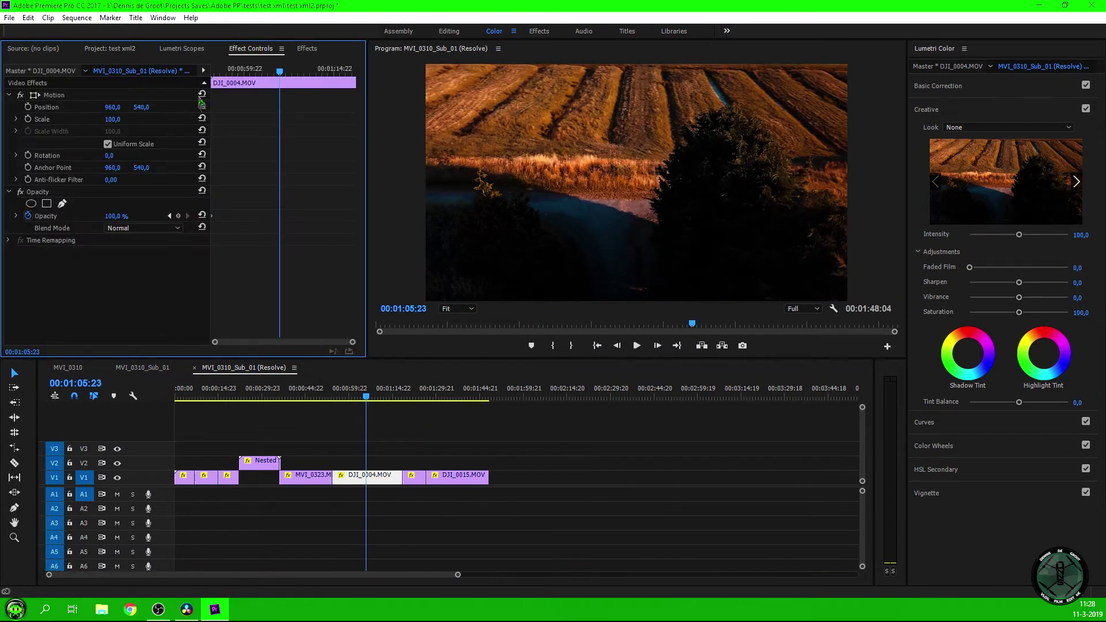
left_click(114, 119)
type("50")
key("Return")
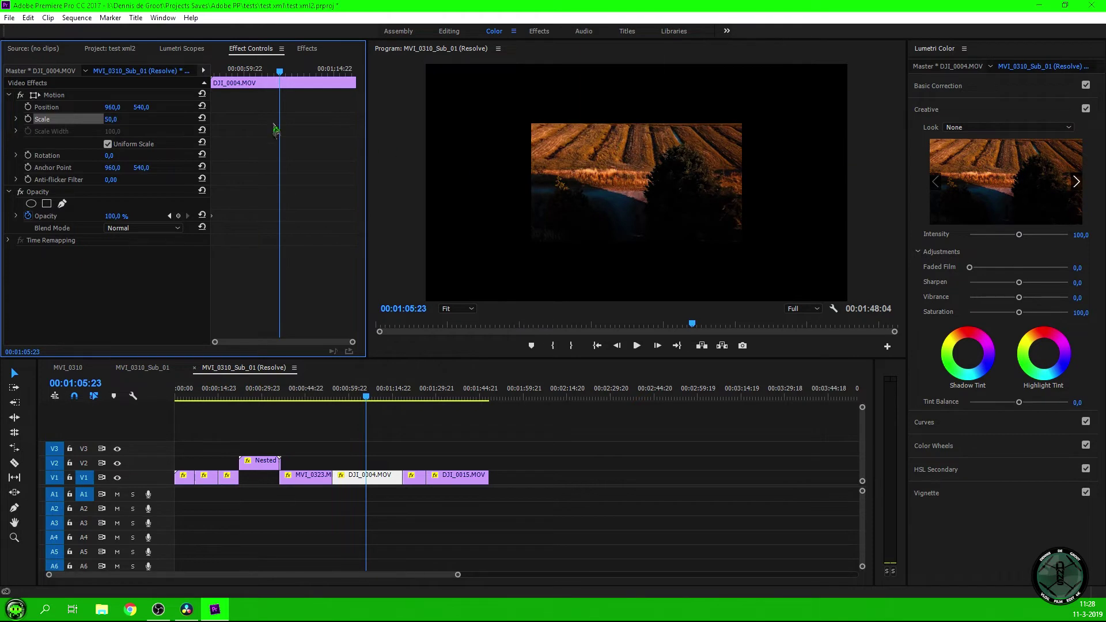
Restore the Motion Scale of the DJI_0004.MOV clip to 100
left_click(119, 117)
type("100")
key("Return")
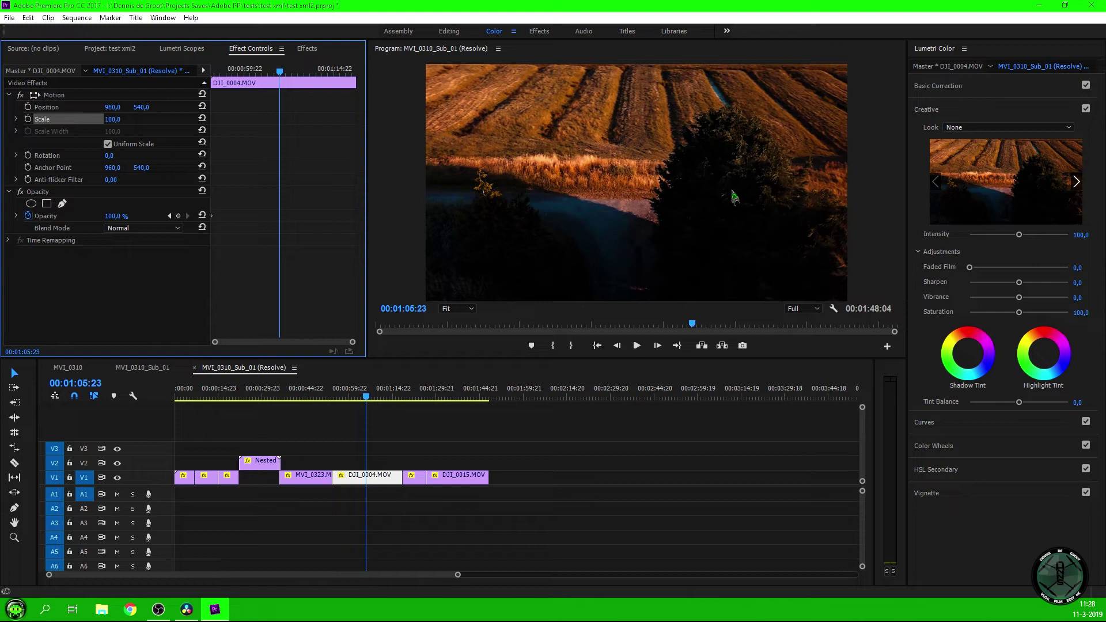
left_click(364, 398)
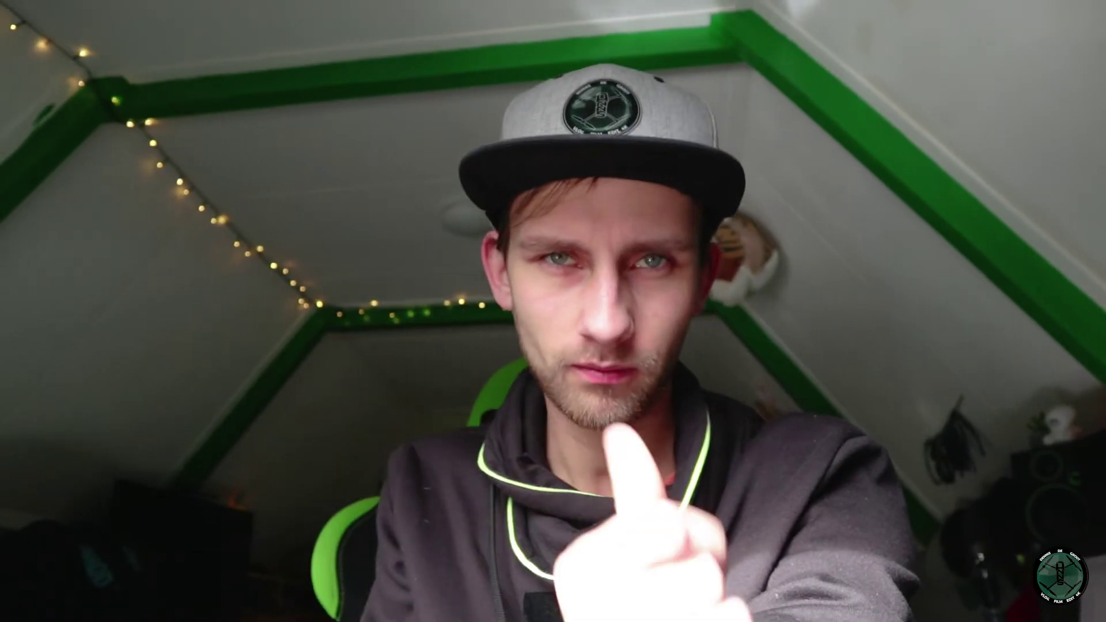